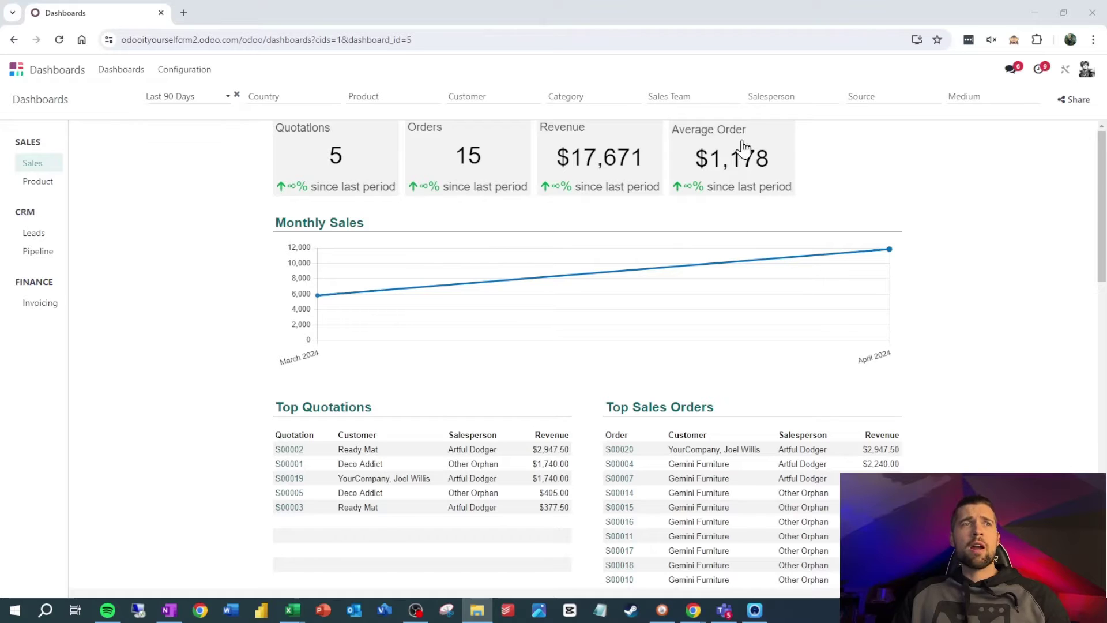
Filter the Sales dashboard to one salesperson and the All / Consumable product category.
{"action": "scroll", "coordinate": [578, 239], "scroll_direction": "down", "scroll_amount": 3}
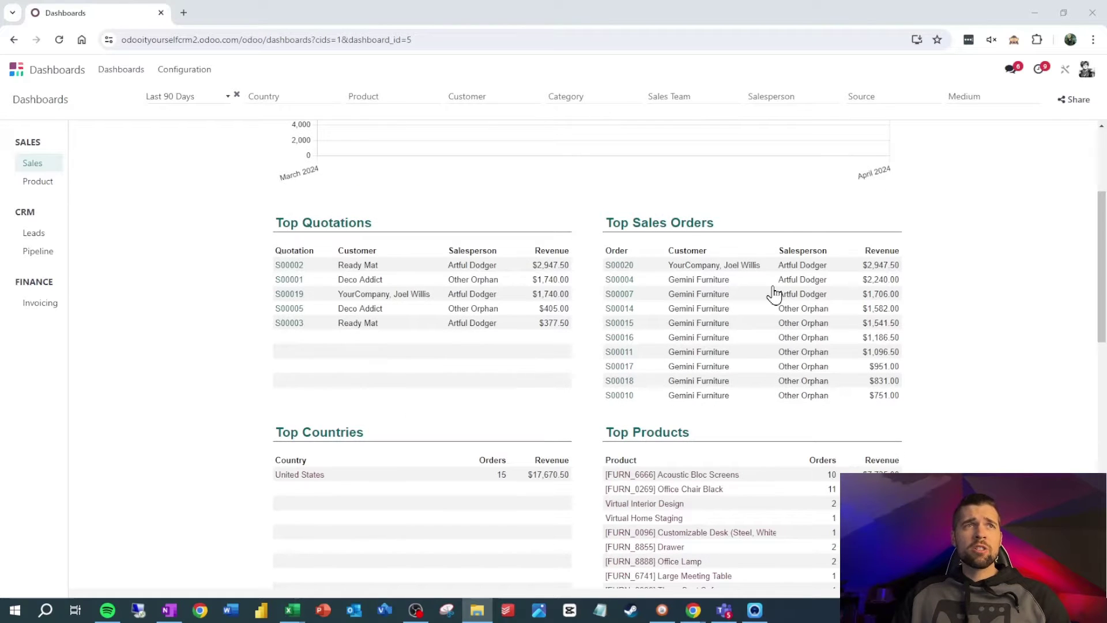
{"action": "scroll", "coordinate": [407, 402], "scroll_direction": "down", "scroll_amount": 2}
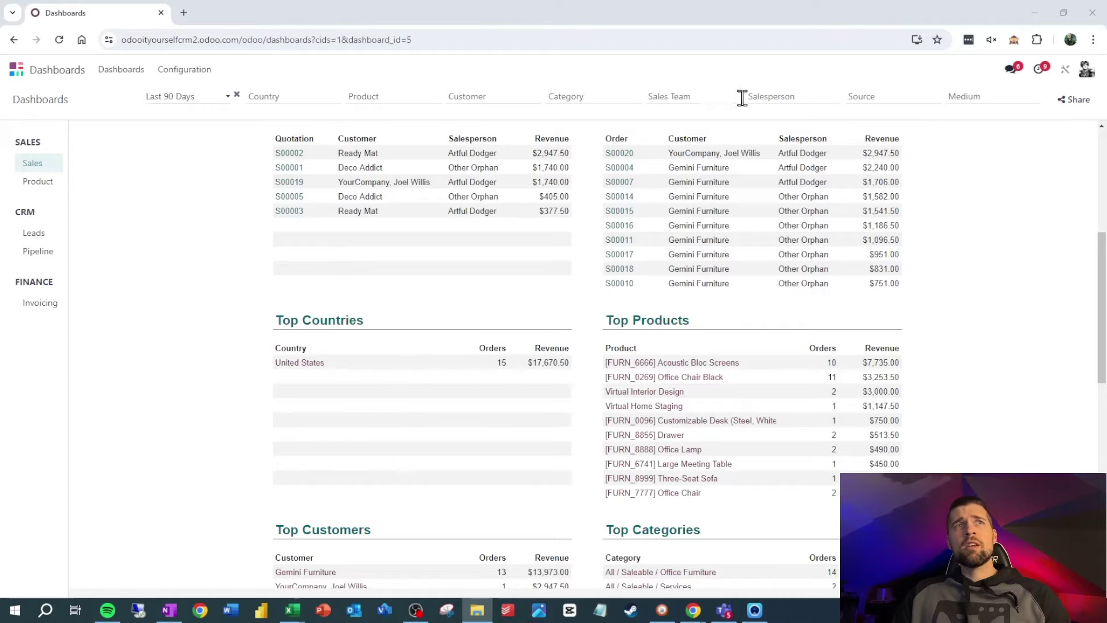
{"action": "left_click", "coordinate": [779, 98]}
{"action": "left_click", "coordinate": [774, 118]}
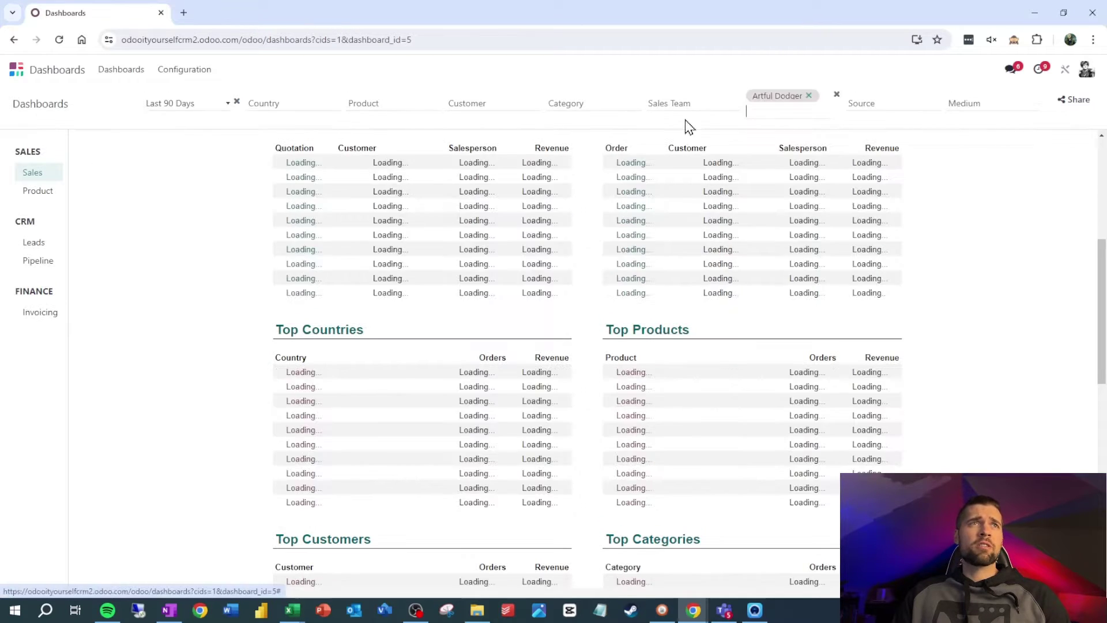
{"action": "left_click", "coordinate": [587, 108]}
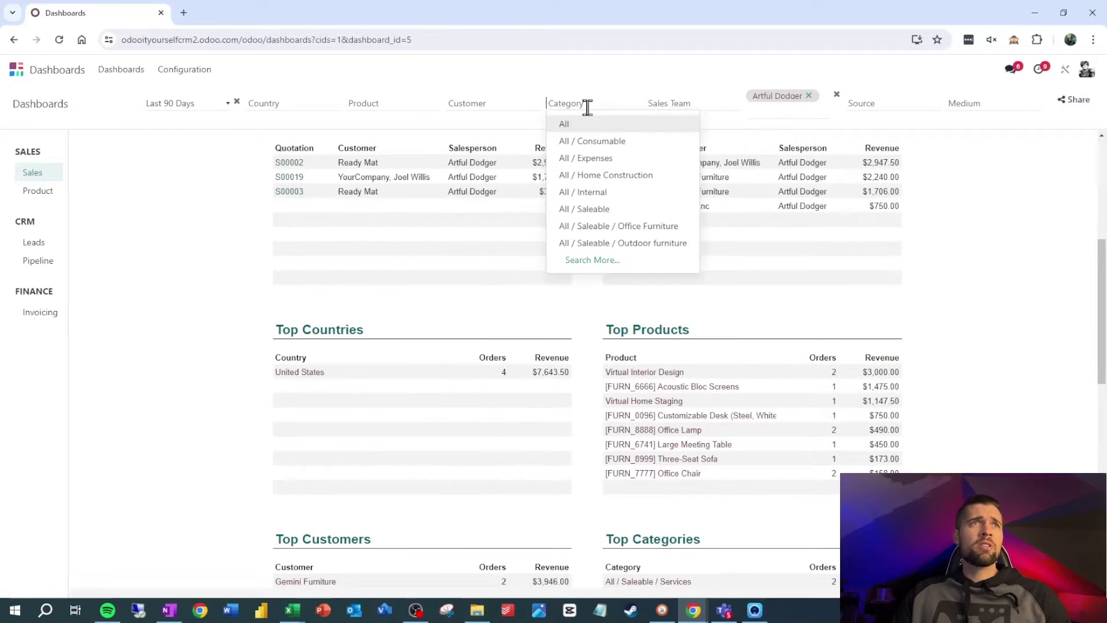
{"action": "left_click", "coordinate": [585, 140]}
{"action": "scroll", "coordinate": [683, 259], "scroll_direction": "up", "scroll_amount": 2}
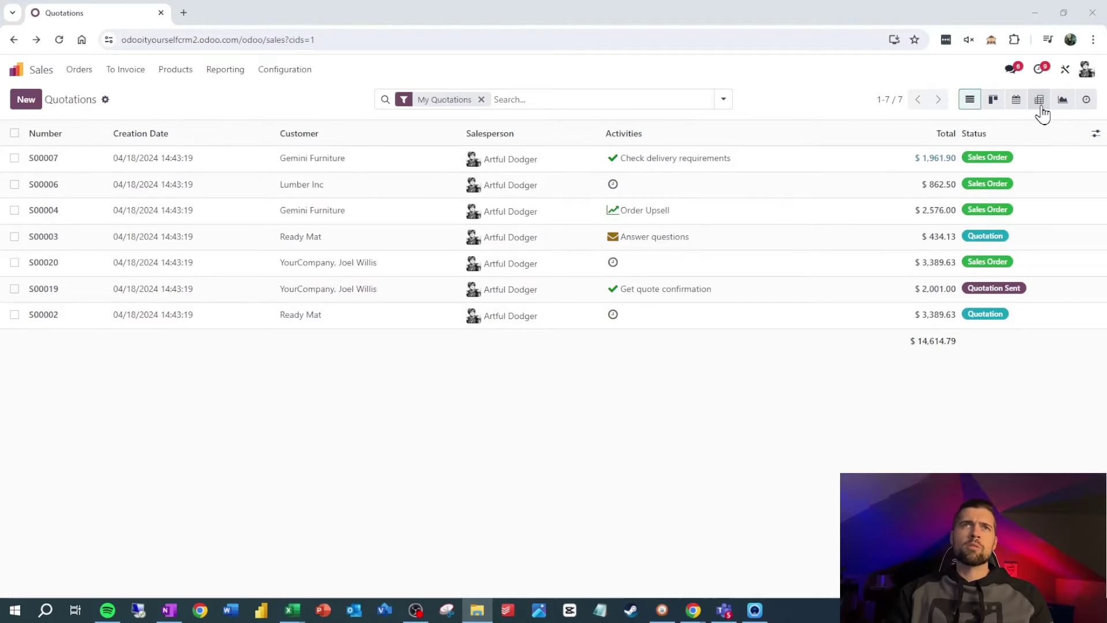
Regroup the quotations pivot by Sales Team and insert it into a new spreadsheet.
{"action": "left_click", "coordinate": [1039, 100]}
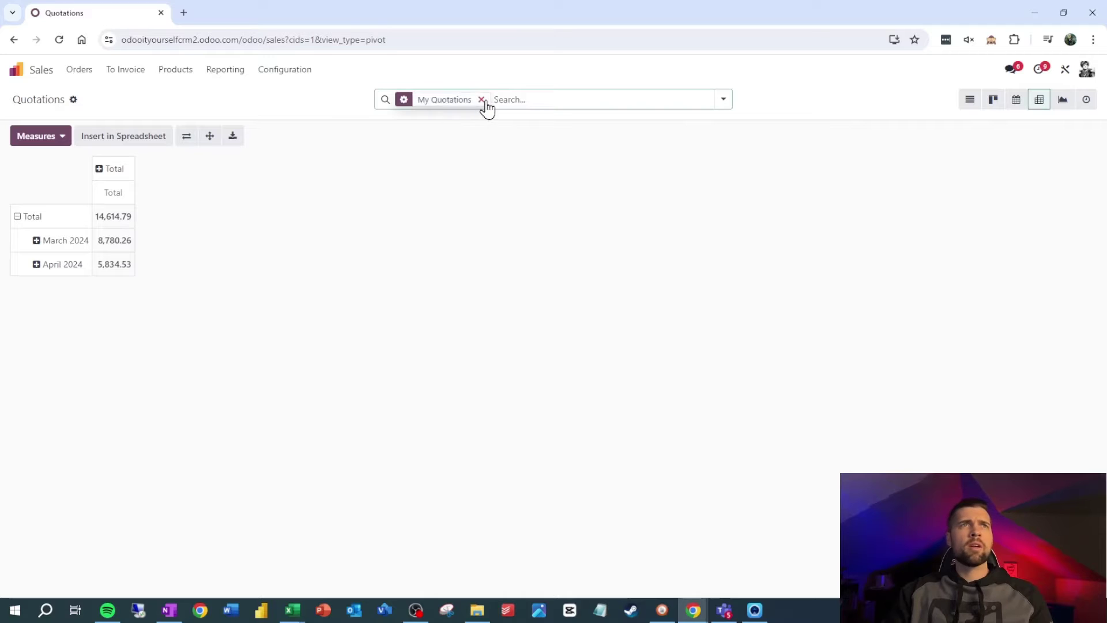
{"action": "left_click", "coordinate": [16, 219]}
{"action": "left_click", "coordinate": [27, 222]}
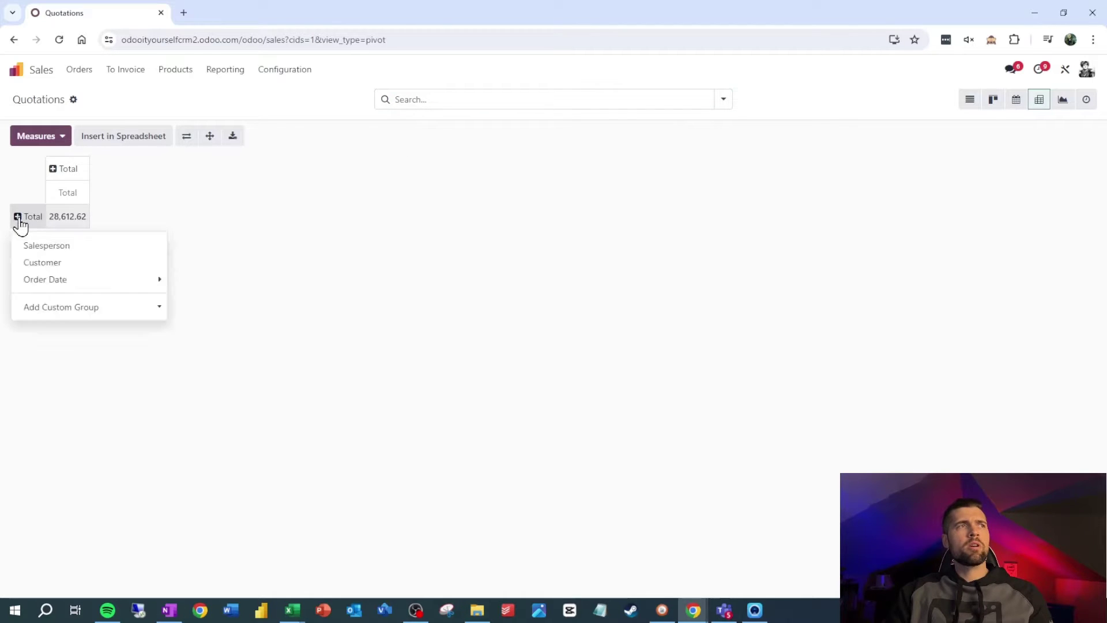
{"action": "left_click", "coordinate": [62, 307]}
{"action": "scroll", "coordinate": [84, 436], "scroll_direction": "down", "scroll_amount": 5}
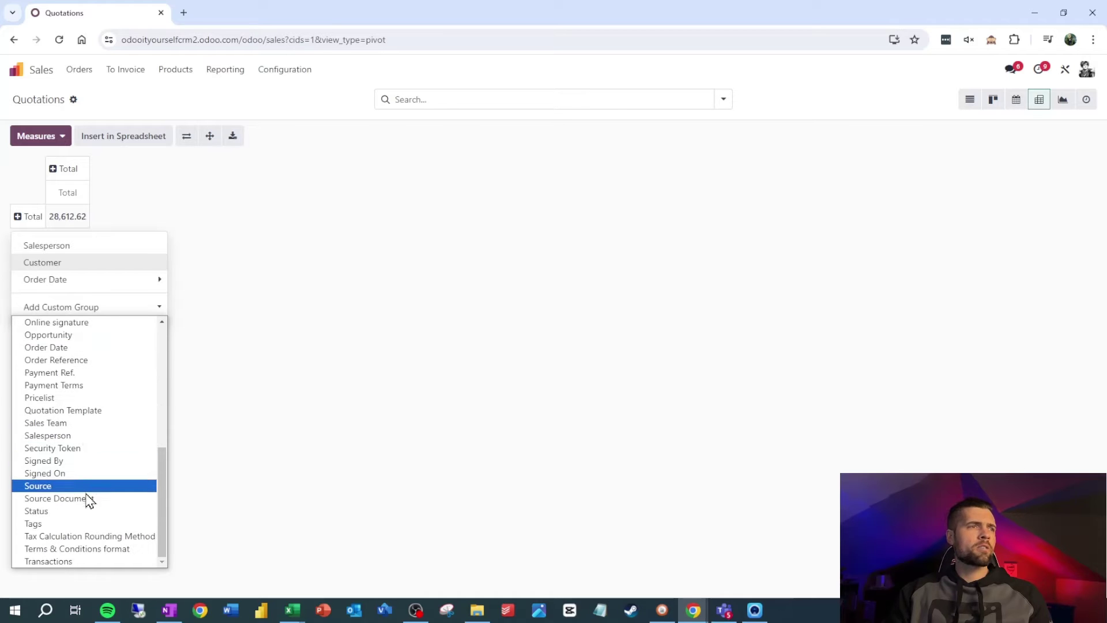
{"action": "left_click", "coordinate": [85, 434]}
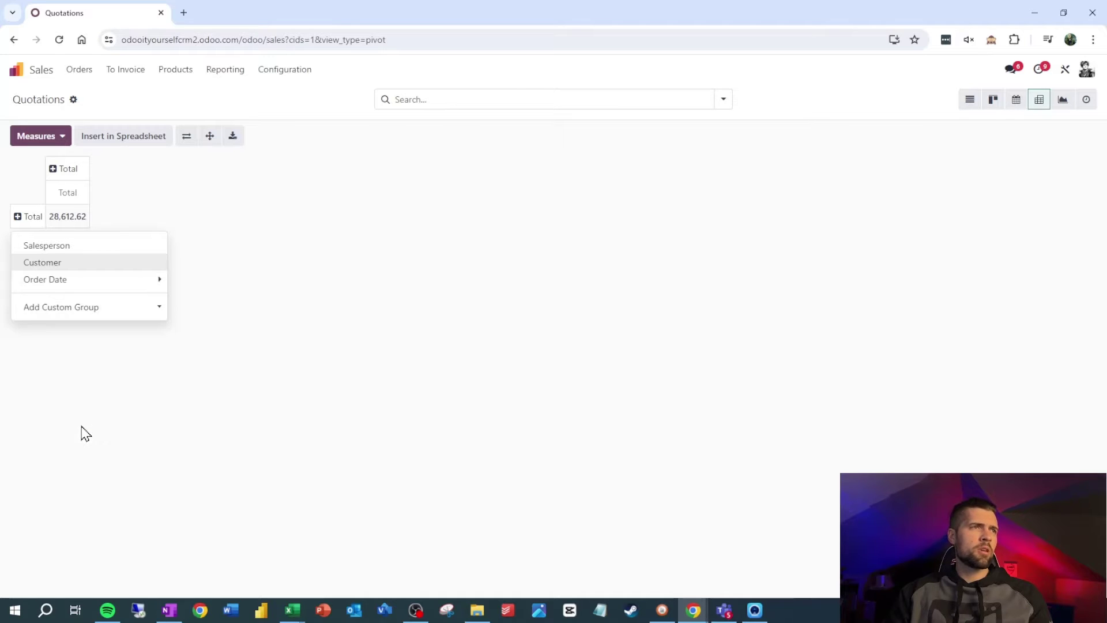
{"action": "left_click", "coordinate": [117, 139]}
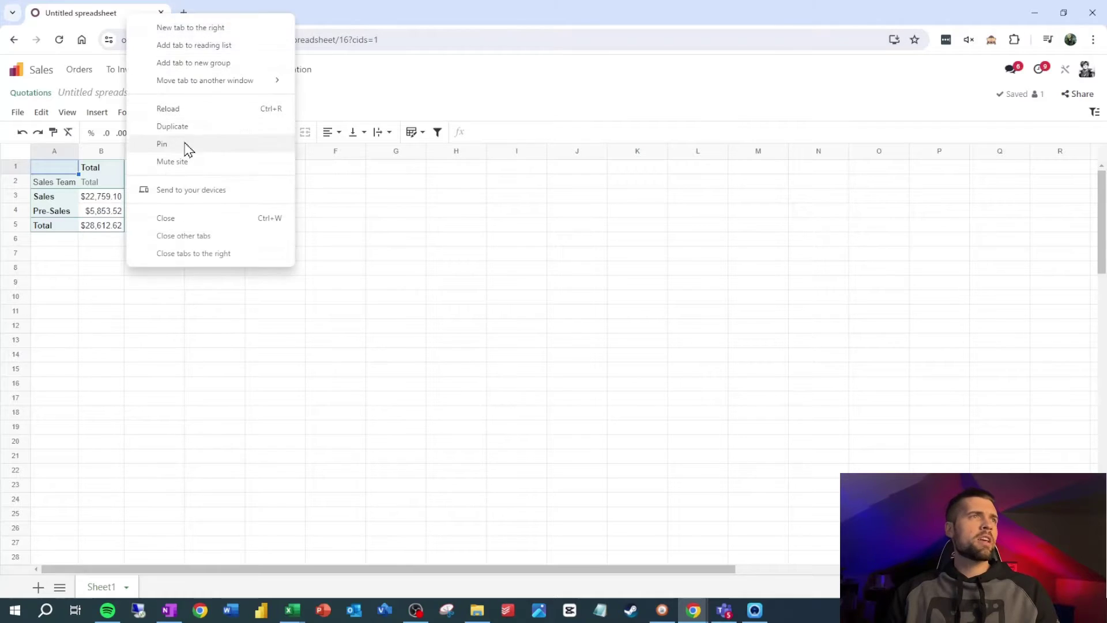
In a duplicated browser tab, open the Sales dashboard spreadsheet for editing from Dashboards configuration.
{"action": "left_click", "coordinate": [186, 128]}
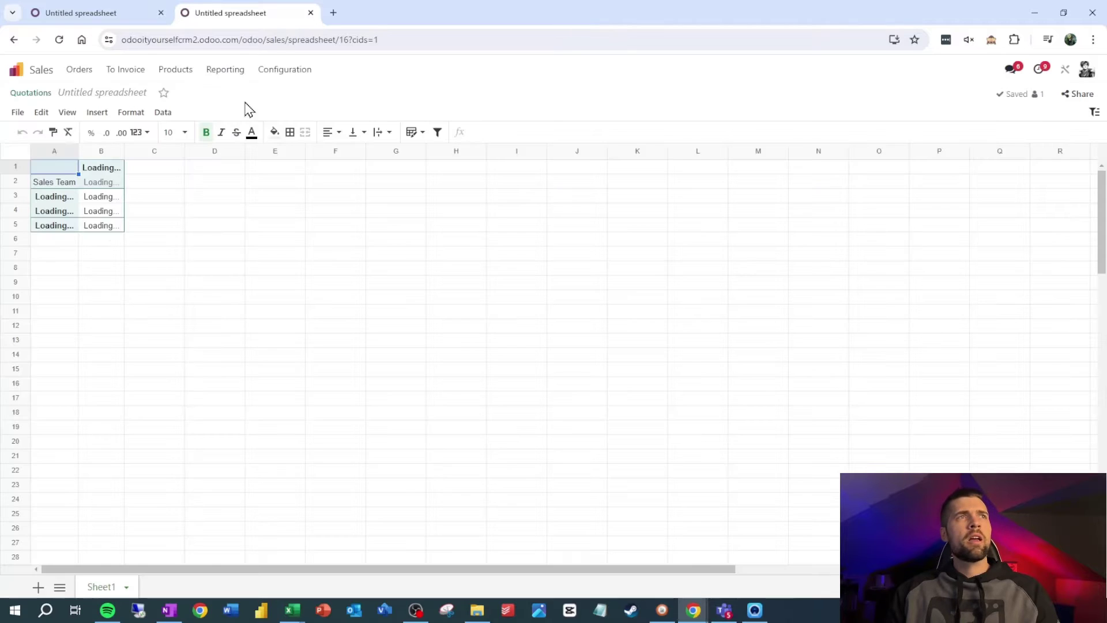
{"action": "left_click", "coordinate": [41, 77]}
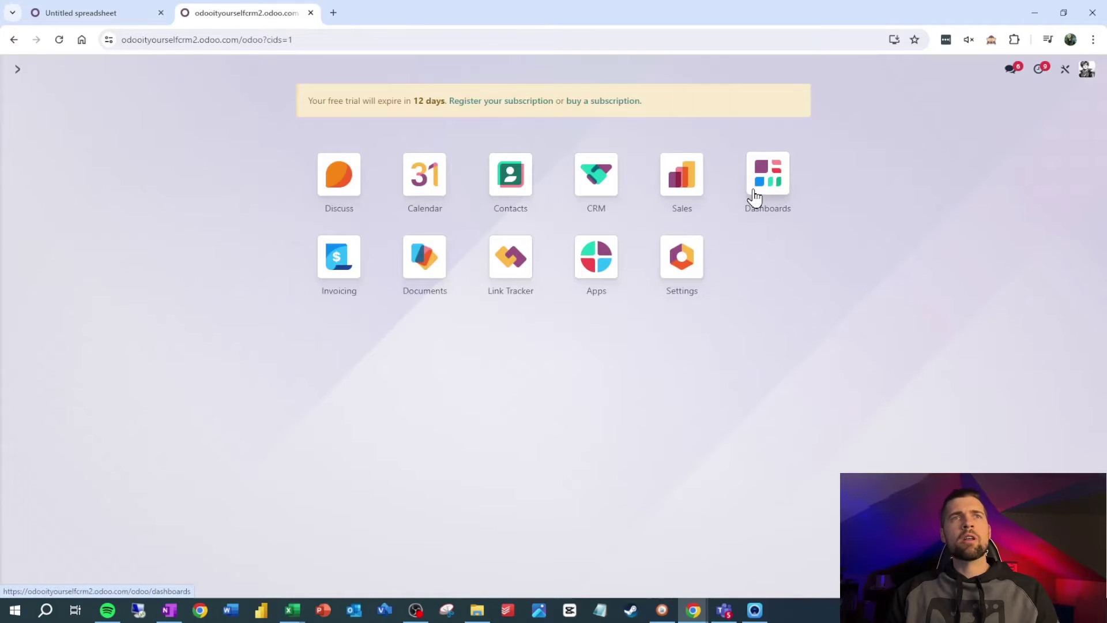
{"action": "left_click", "coordinate": [754, 198]}
{"action": "left_click", "coordinate": [184, 70]}
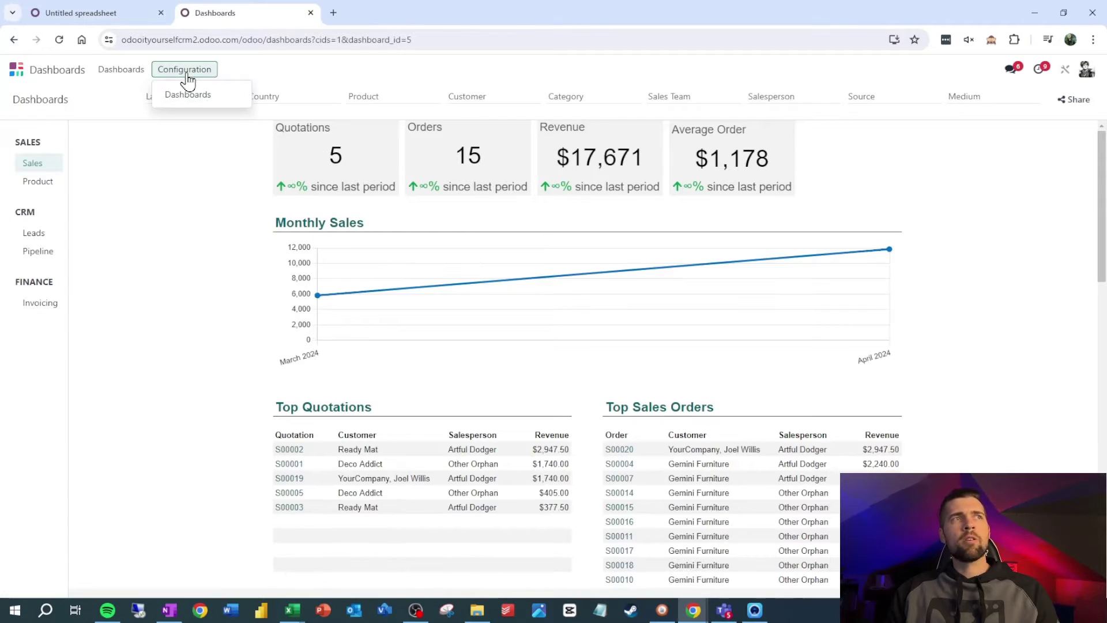
{"action": "left_click", "coordinate": [184, 98]}
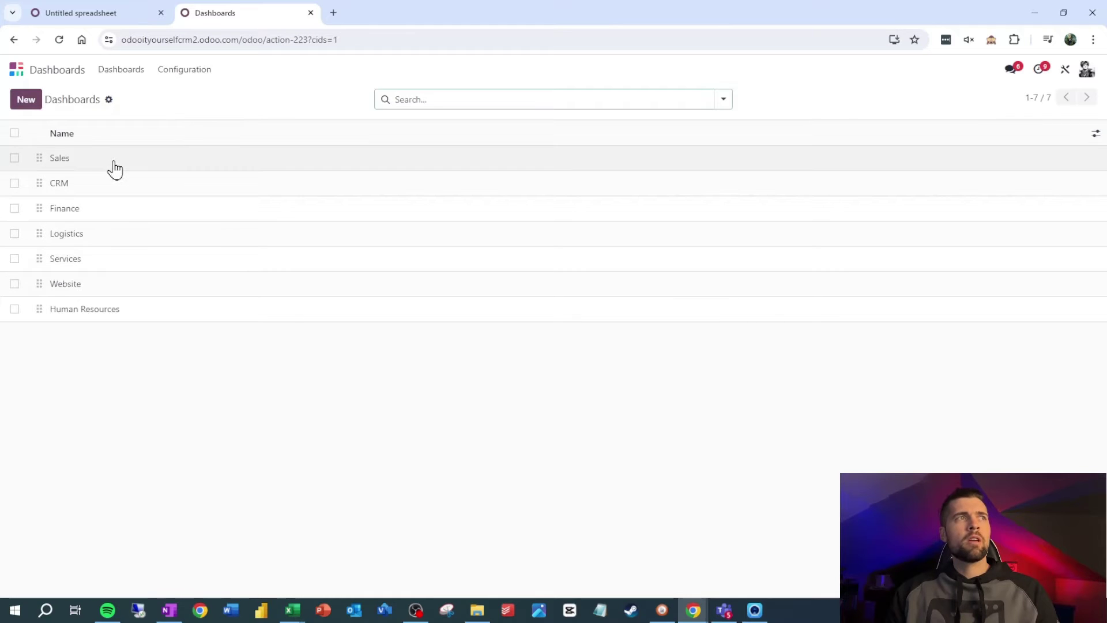
{"action": "left_click", "coordinate": [112, 159]}
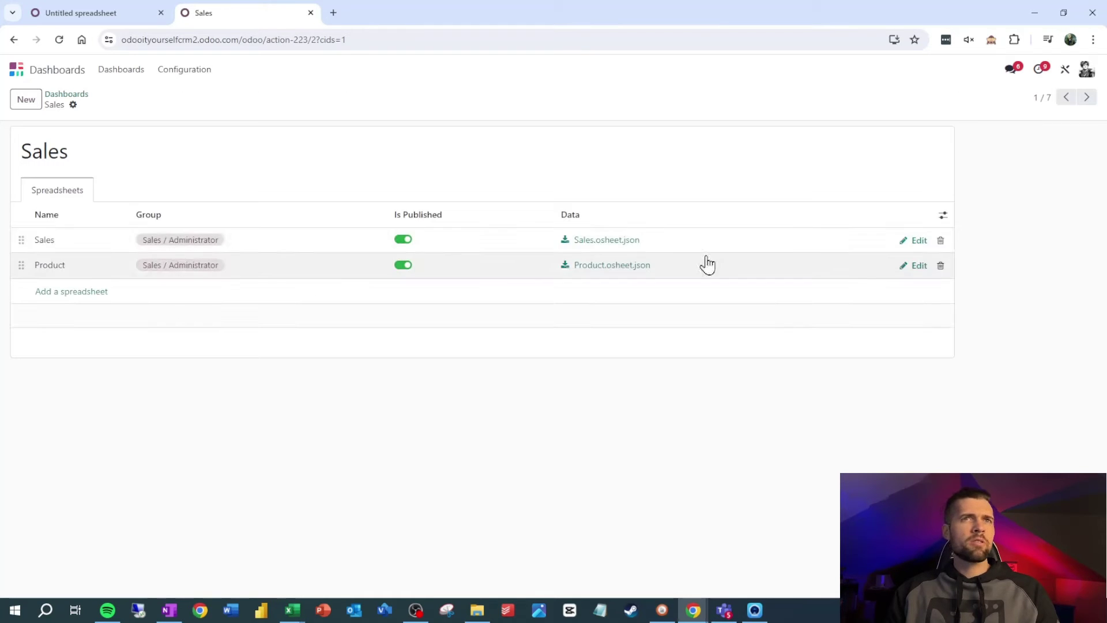
{"action": "left_click", "coordinate": [913, 240]}
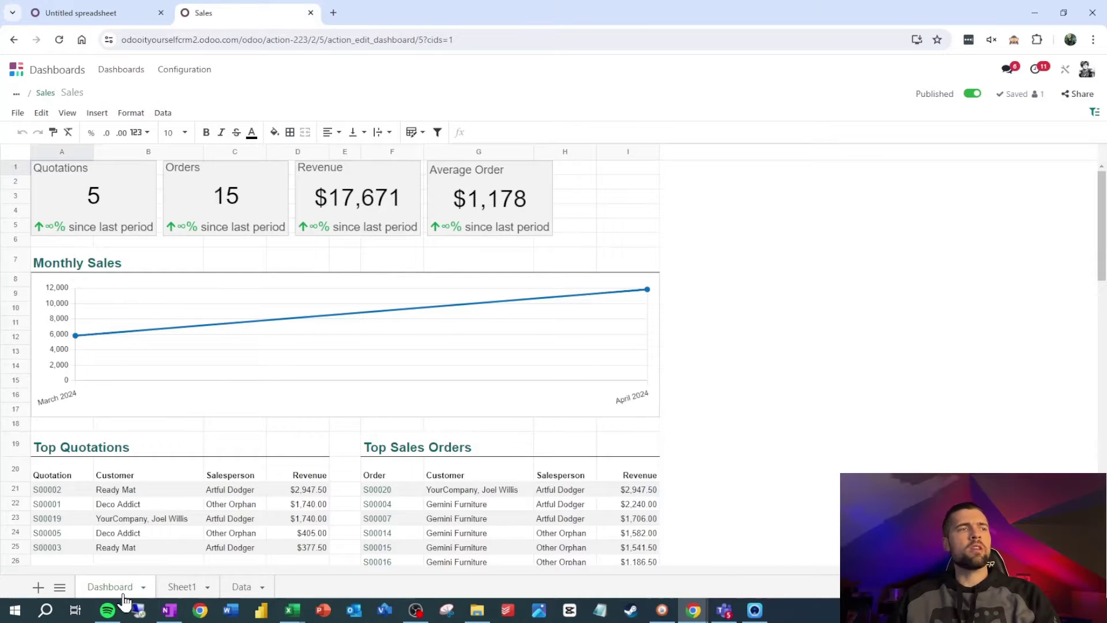
Add two new blank sheets to the untitled spreadsheet.
{"action": "left_click", "coordinate": [58, 12]}
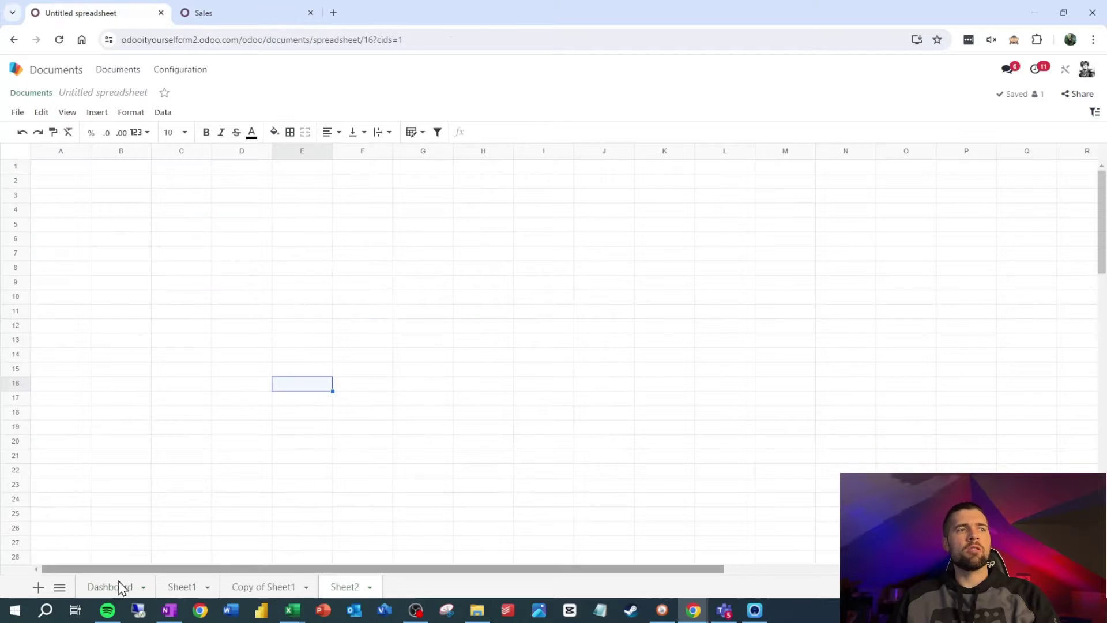
{"action": "left_click", "coordinate": [264, 10]}
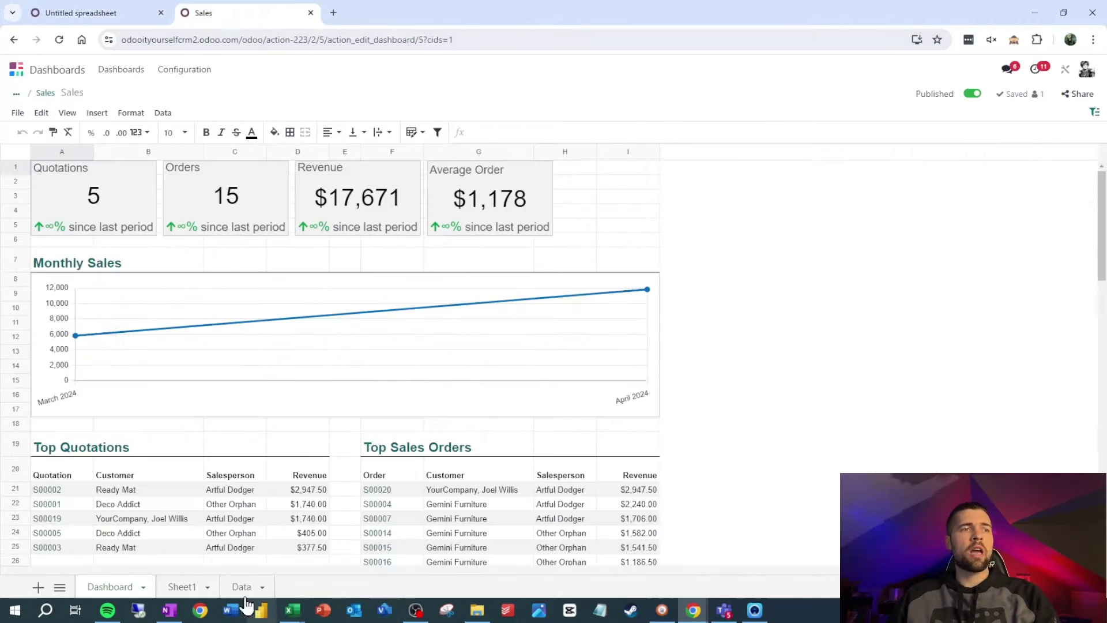
{"action": "left_click", "coordinate": [76, 20]}
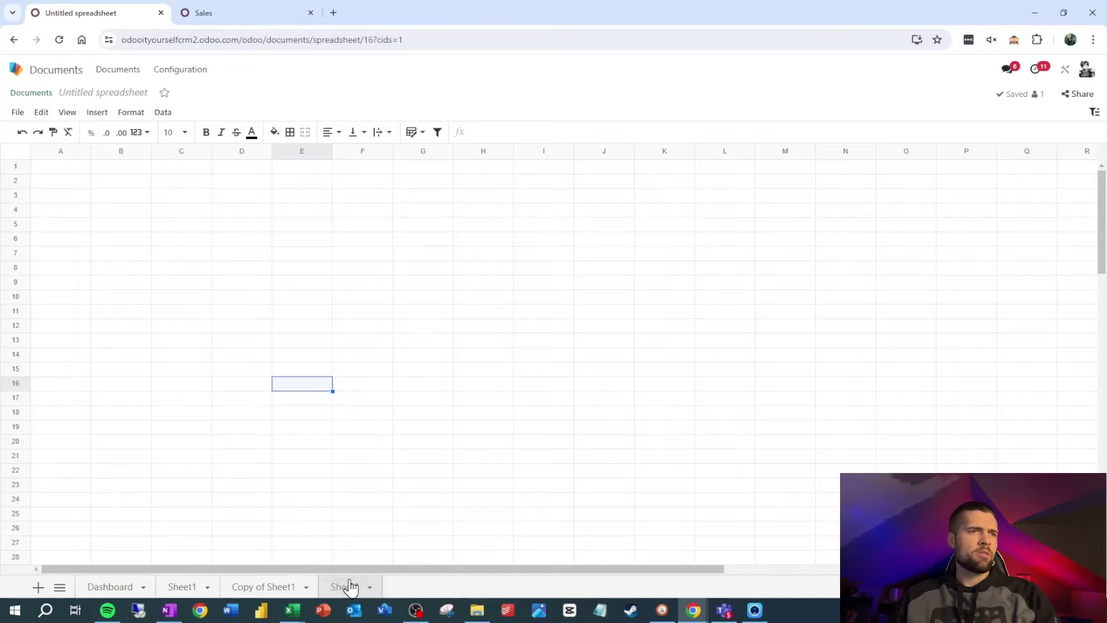
{"action": "left_click", "coordinate": [39, 586]}
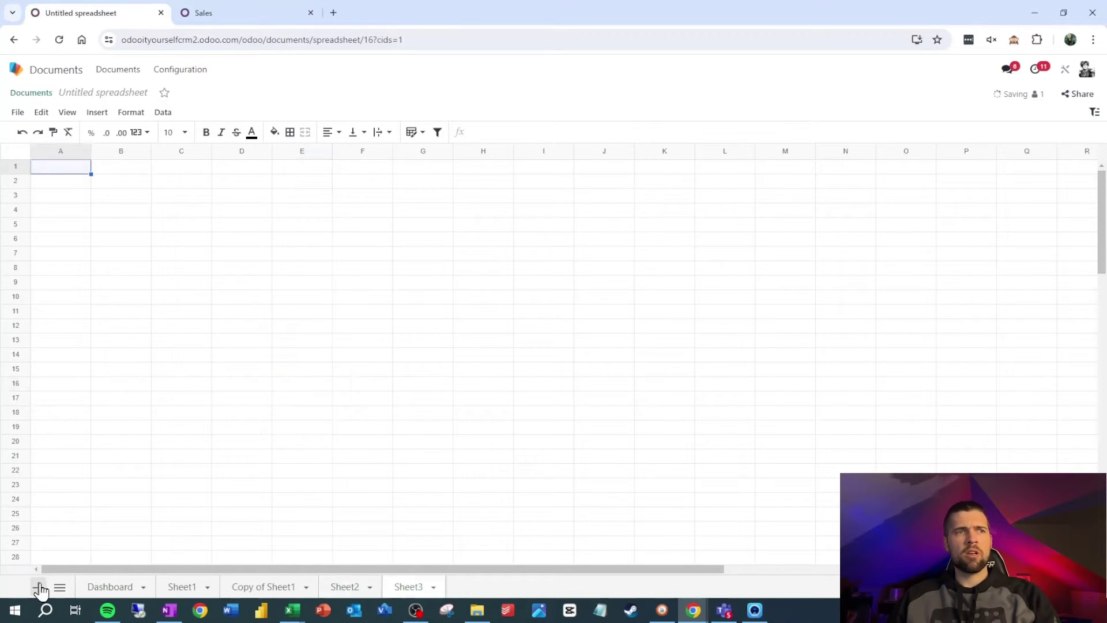
{"action": "left_click", "coordinate": [38, 586]}
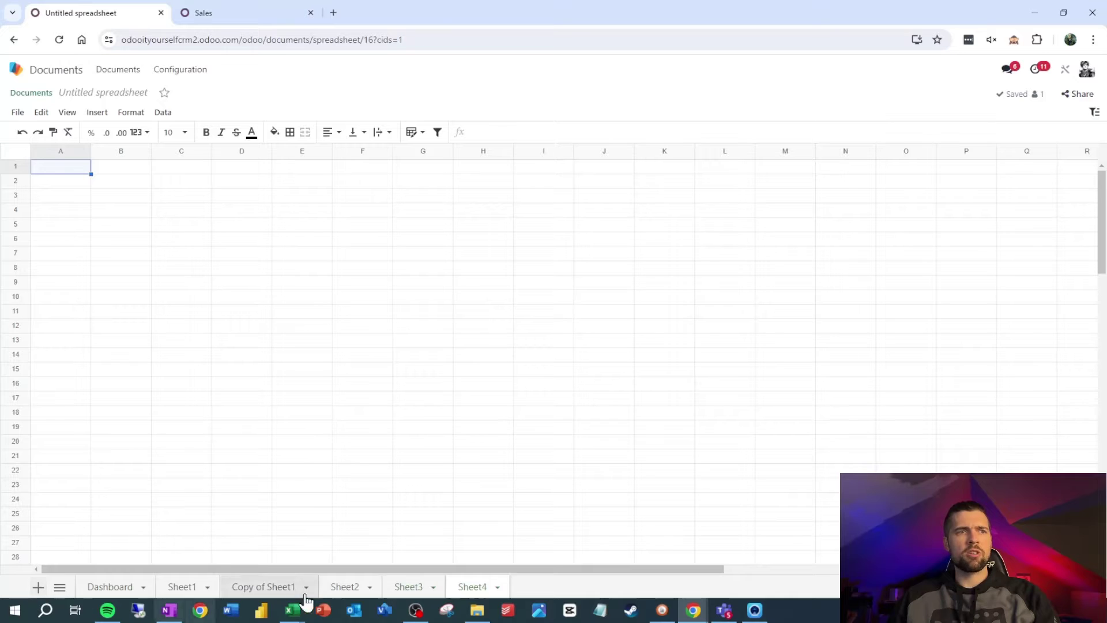
Delete the extra sheets Sheet2 and Sheet3.
{"action": "left_click", "coordinate": [358, 600]}
{"action": "right_click", "coordinate": [361, 601]}
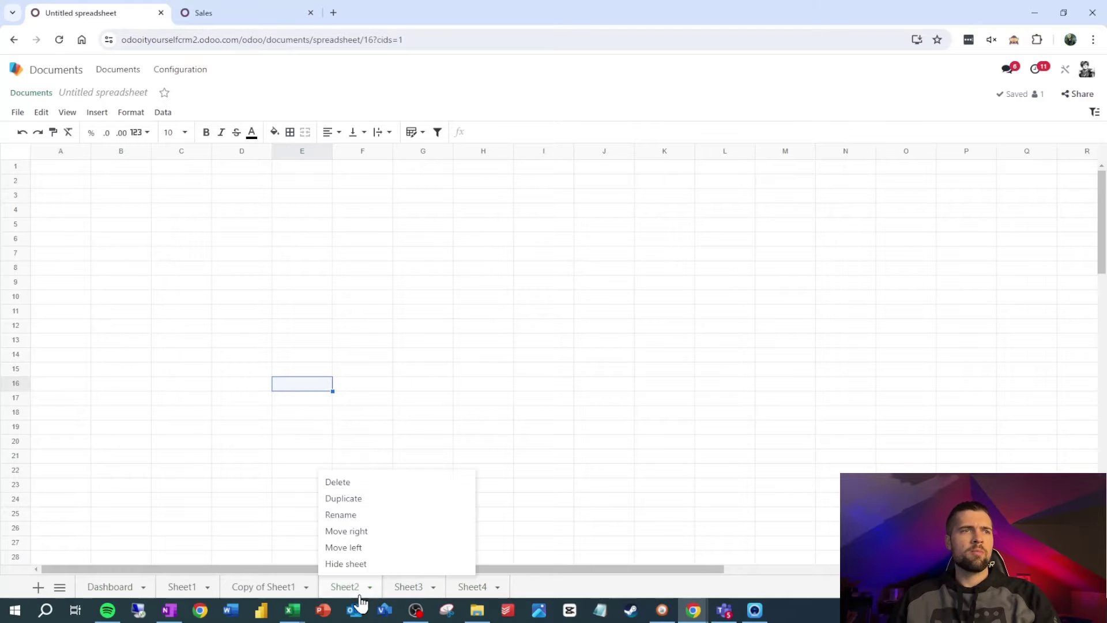
{"action": "left_click", "coordinate": [363, 482]}
{"action": "left_click", "coordinate": [420, 369]}
{"action": "left_click", "coordinate": [357, 599]}
{"action": "right_click", "coordinate": [357, 599]}
{"action": "left_click", "coordinate": [347, 483]}
{"action": "left_click", "coordinate": [393, 372]}
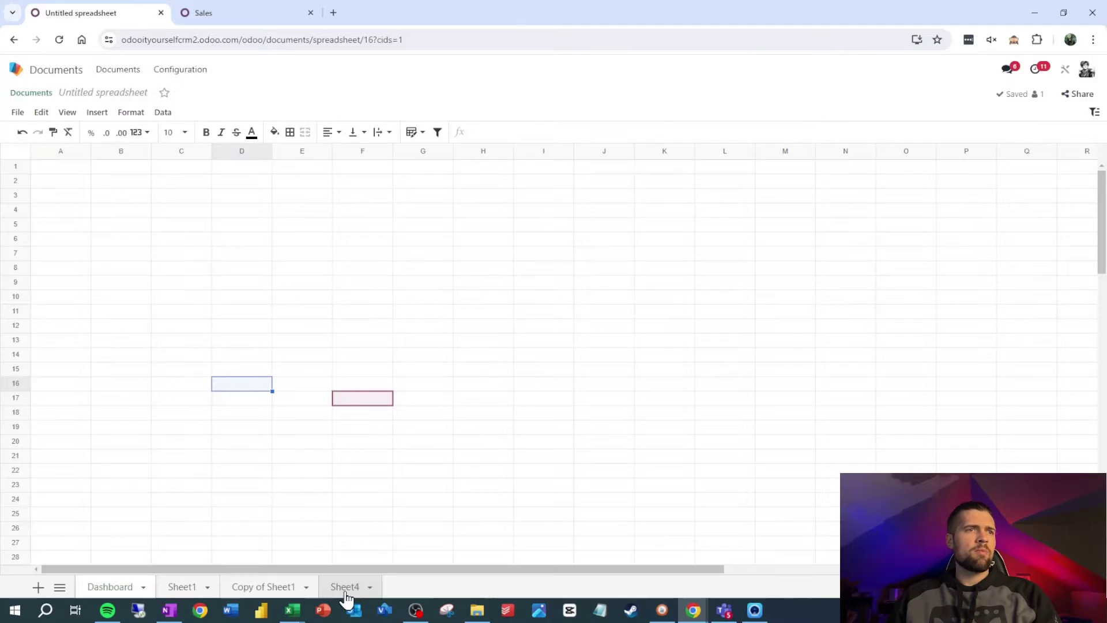
Rename Sheet4 to 'Data'.
{"action": "left_click", "coordinate": [351, 600]}
{"action": "right_click", "coordinate": [351, 600]}
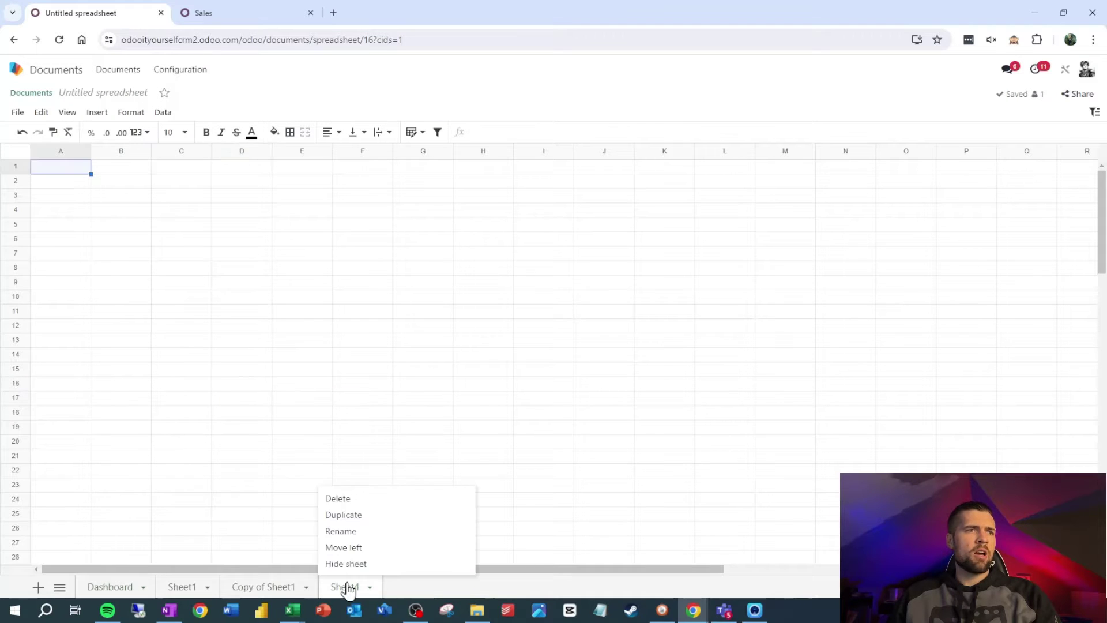
{"action": "left_click", "coordinate": [351, 531]}
{"action": "type", "text": "Data"}
{"action": "left_click", "coordinate": [361, 487]}
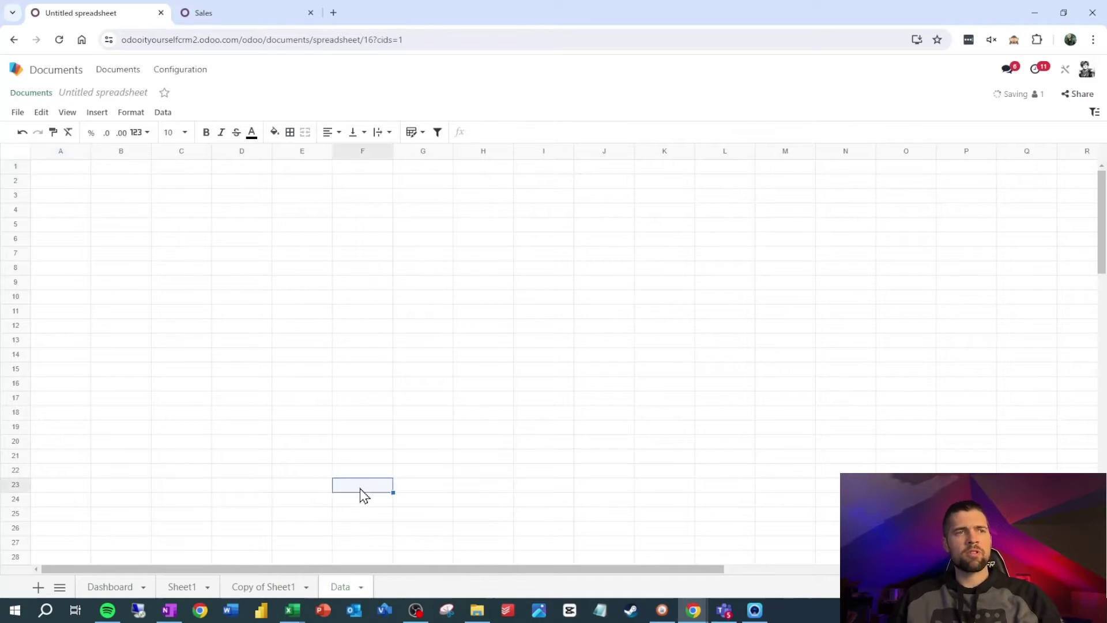
Select cells on the Dashboard sheet of the untitled spreadsheet.
{"action": "left_click", "coordinate": [109, 586]}
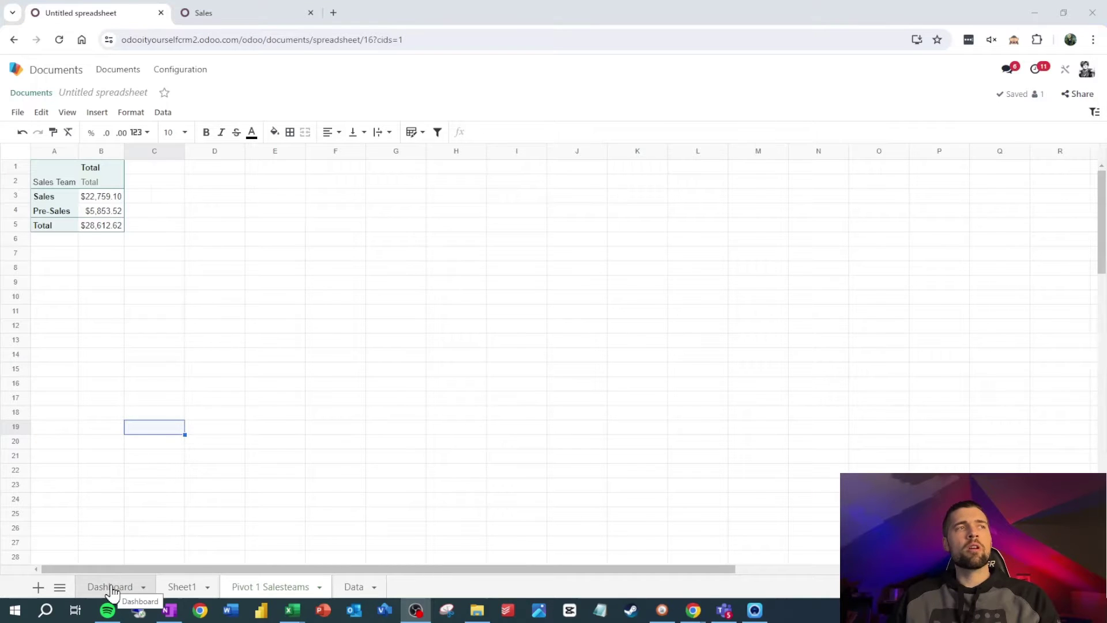
{"action": "left_click", "coordinate": [108, 238]}
{"action": "left_click", "coordinate": [64, 198]}
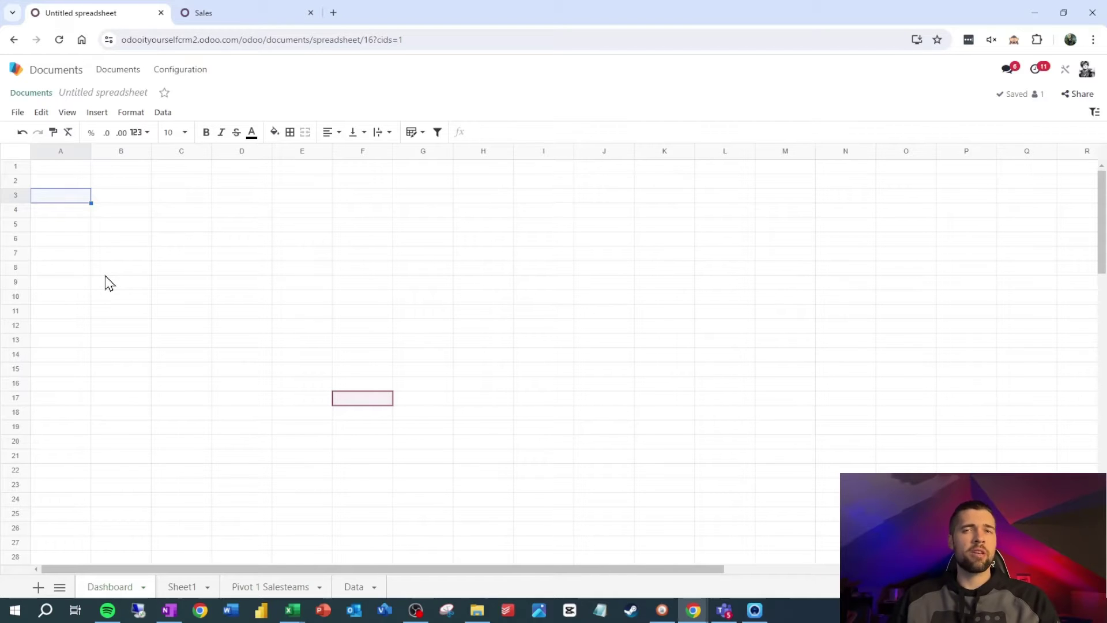
Inspect the Sales dashboard formulas behind the customer, Top Sales Orders and Top Products cells.
{"action": "left_click", "coordinate": [264, 15]}
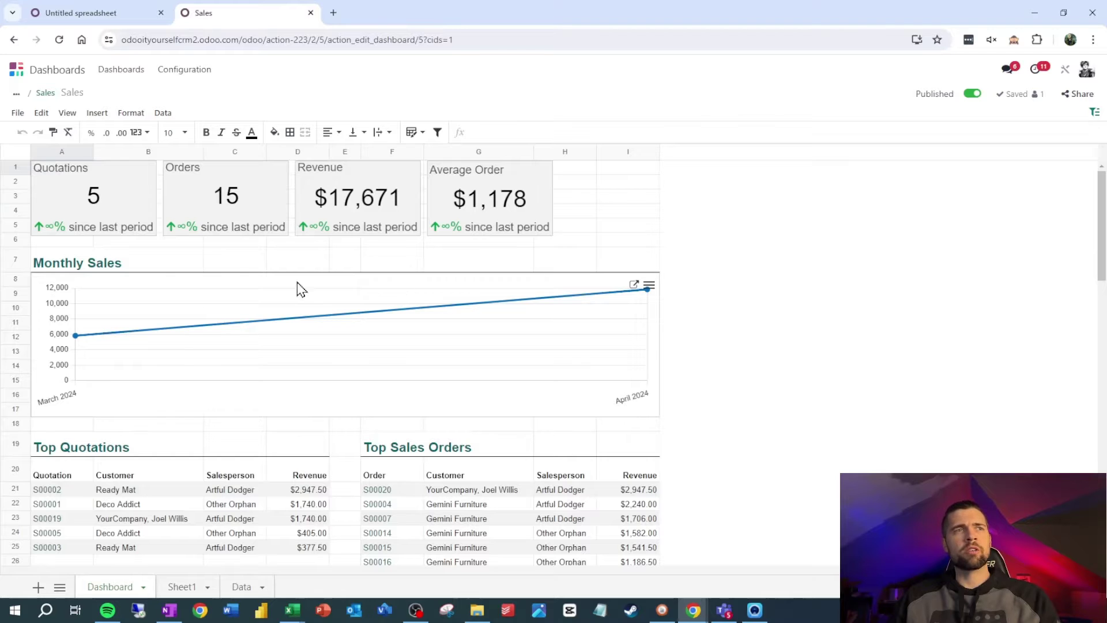
{"action": "scroll", "coordinate": [296, 282], "scroll_direction": "down", "scroll_amount": 5}
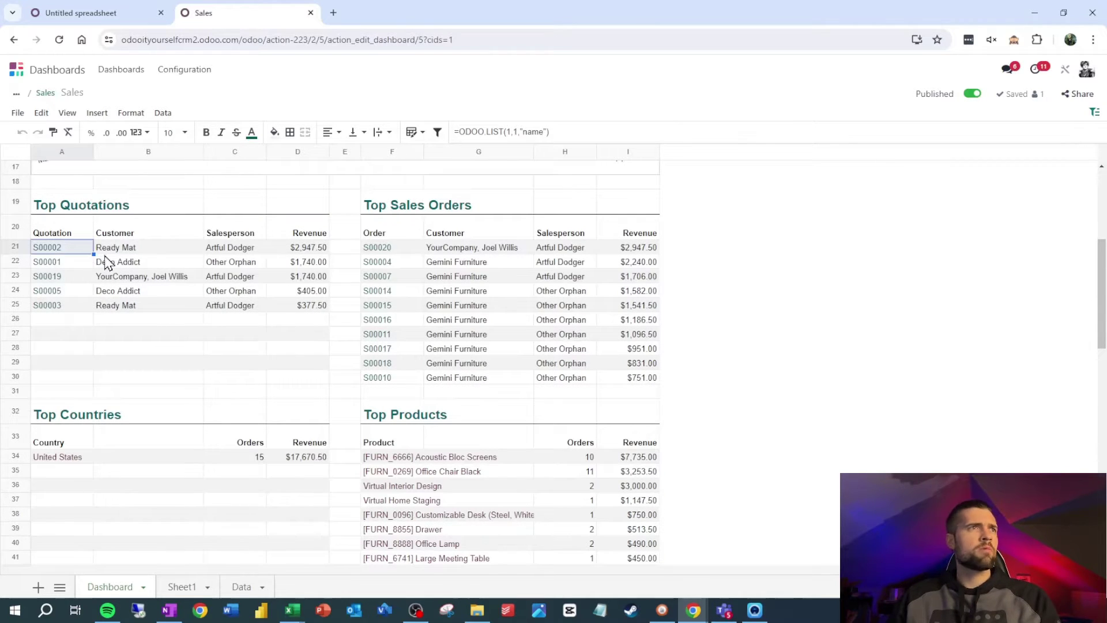
{"action": "left_click", "coordinate": [157, 249]}
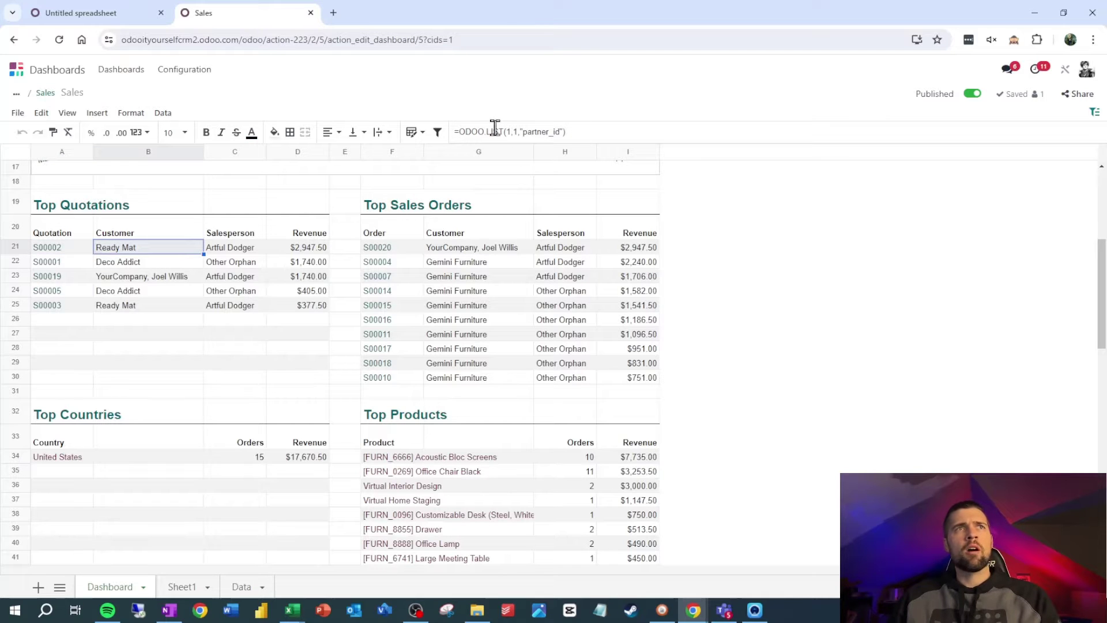
{"action": "left_click", "coordinate": [385, 249]}
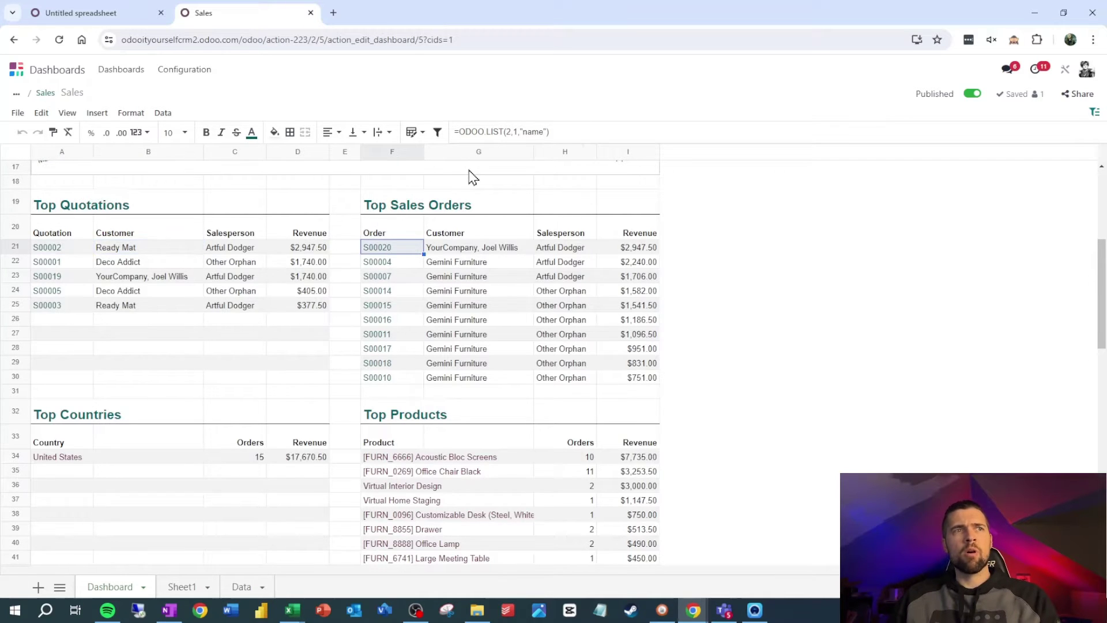
{"action": "scroll", "coordinate": [454, 301], "scroll_direction": "down", "scroll_amount": 4}
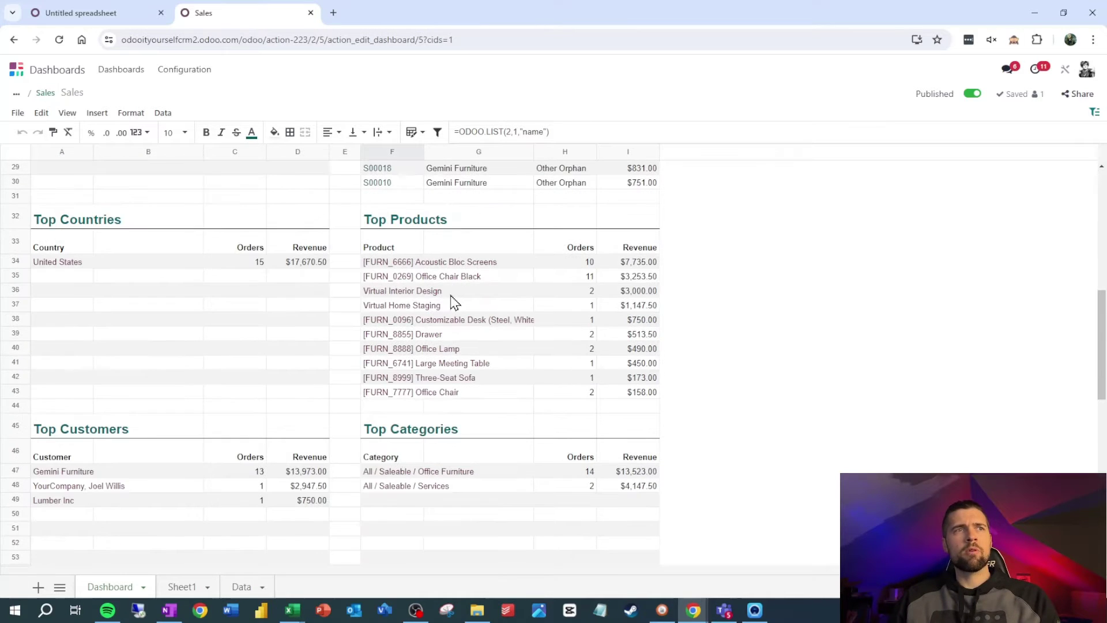
{"action": "left_click", "coordinate": [450, 264]}
{"action": "left_click", "coordinate": [407, 264]}
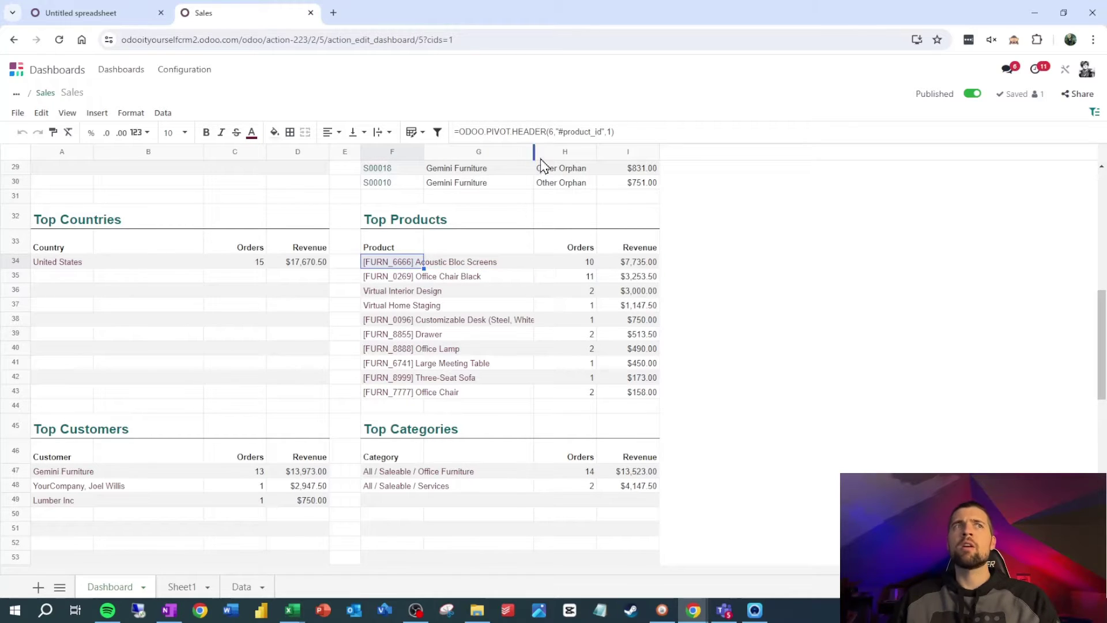
{"action": "left_click", "coordinate": [122, 14]}
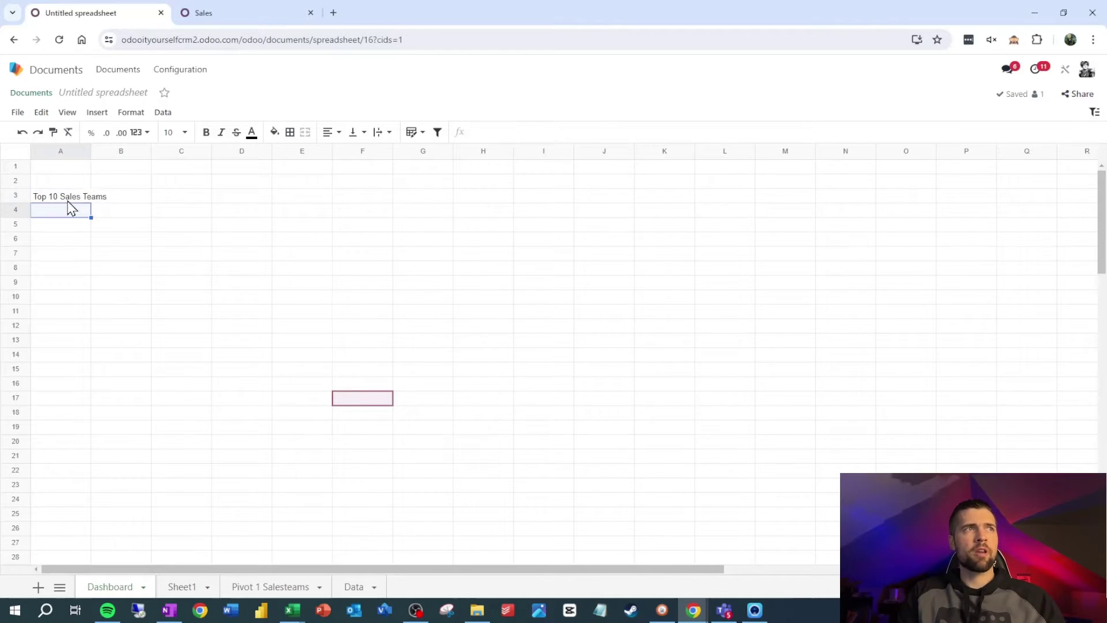
Enter the headings 'Team Name' in A4 and 'Sales Amount' in C4.
{"action": "type", "text": "Team Name"}
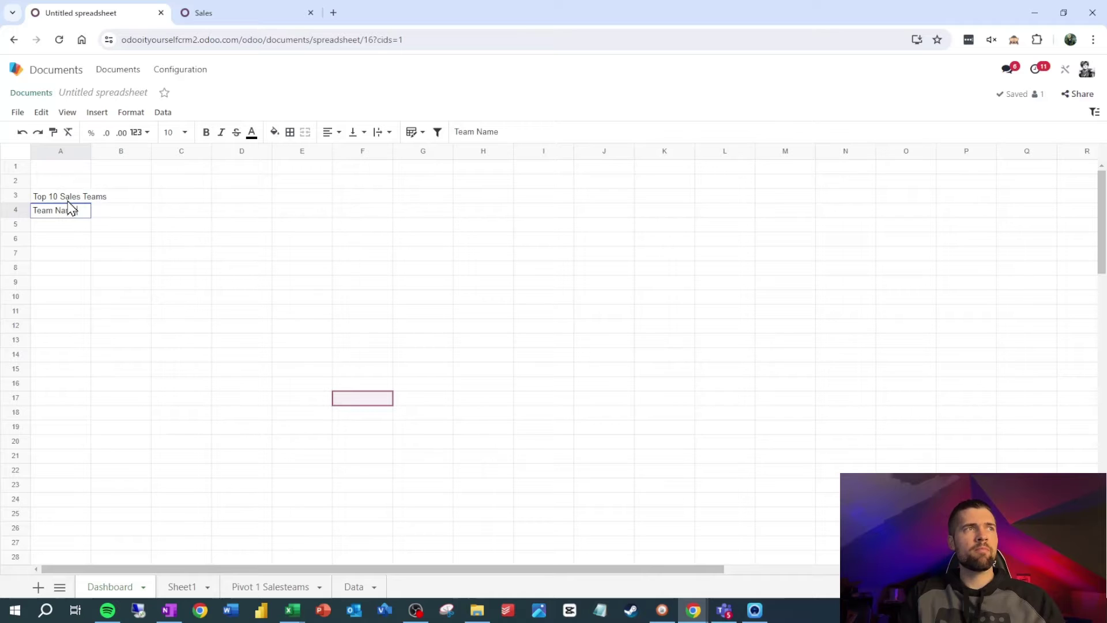
{"action": "key", "text": "Tab"}
{"action": "key", "text": "Tab"}
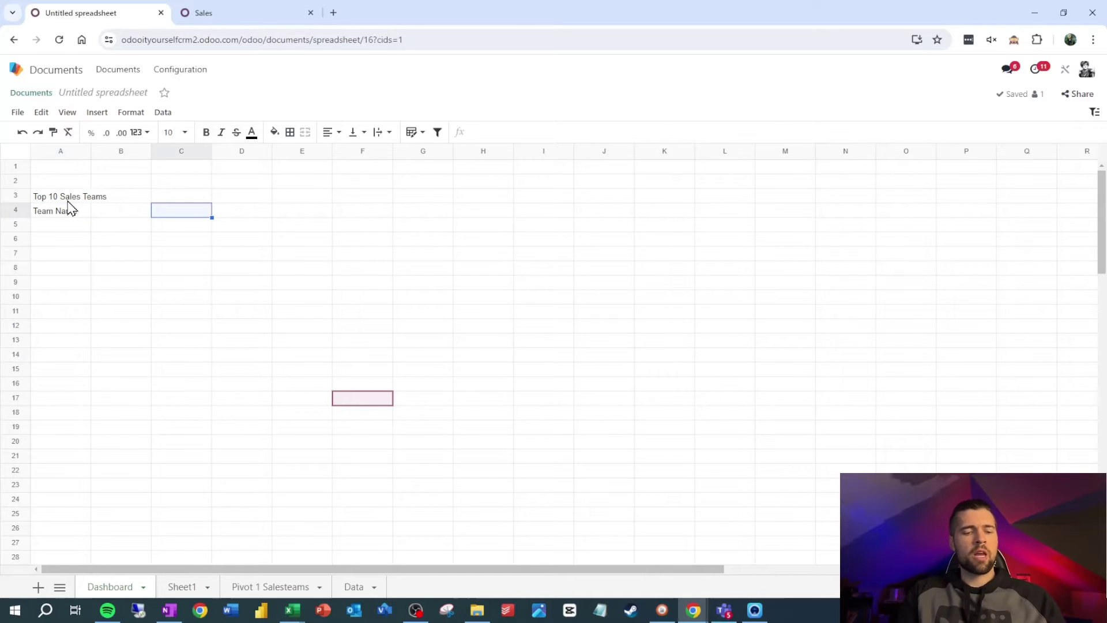
{"action": "type", "text": "Sa"}
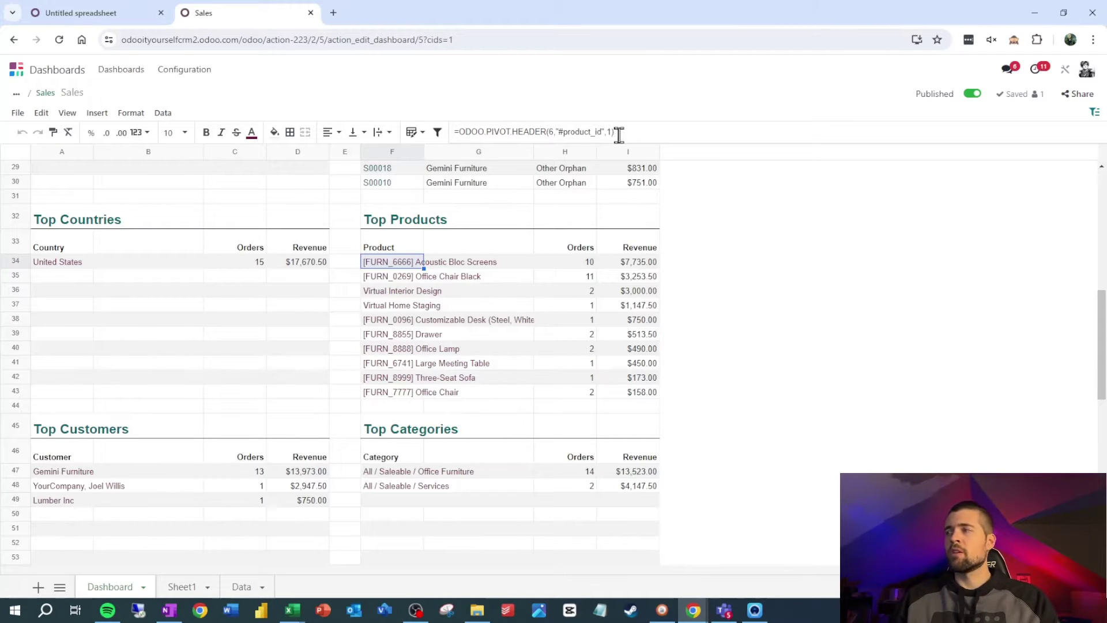
Insert the Sales team header from the Sales Orders by Sales Team pivot into A5, changing its last argument to 5.
{"action": "left_click", "coordinate": [112, 22]}
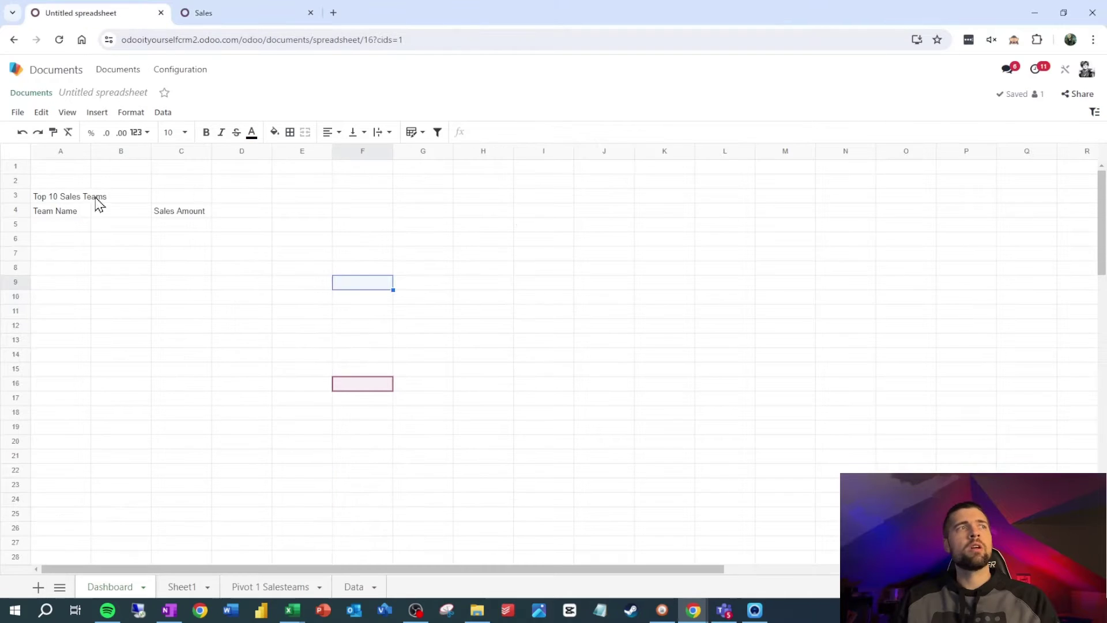
{"action": "left_click", "coordinate": [75, 229]}
{"action": "right_click", "coordinate": [75, 230]}
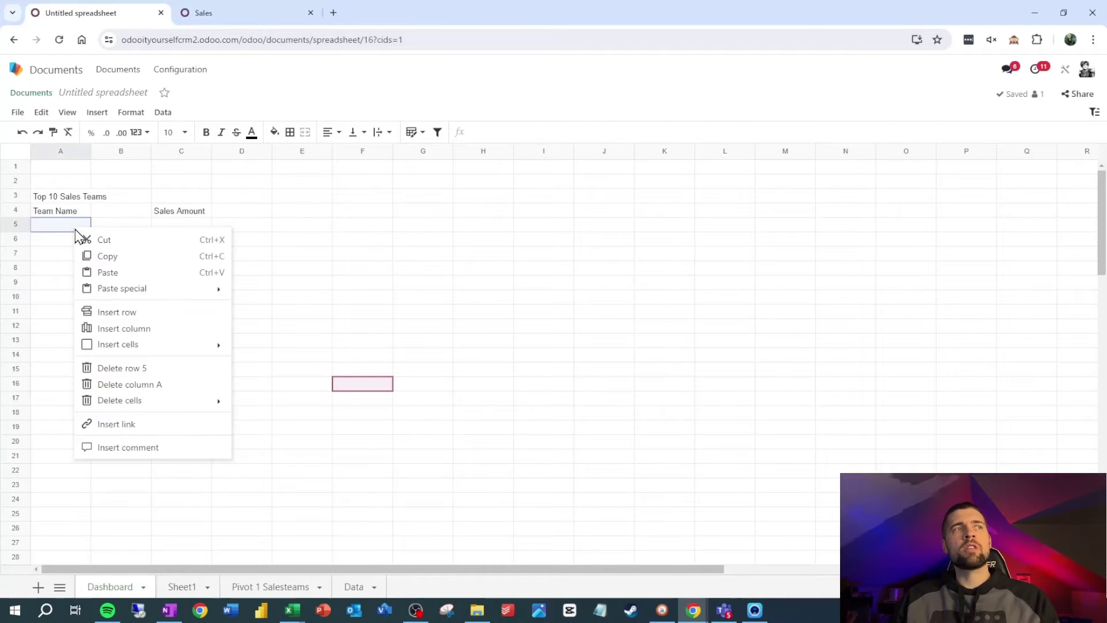
{"action": "left_click", "coordinate": [95, 112]}
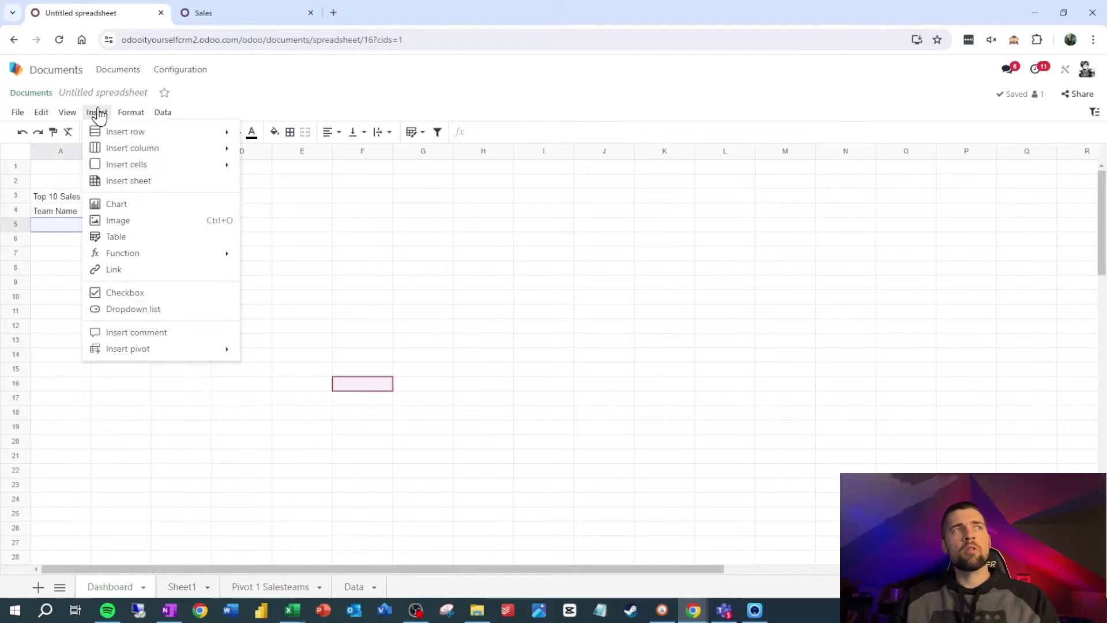
{"action": "mouse_move", "coordinate": [162, 357]}
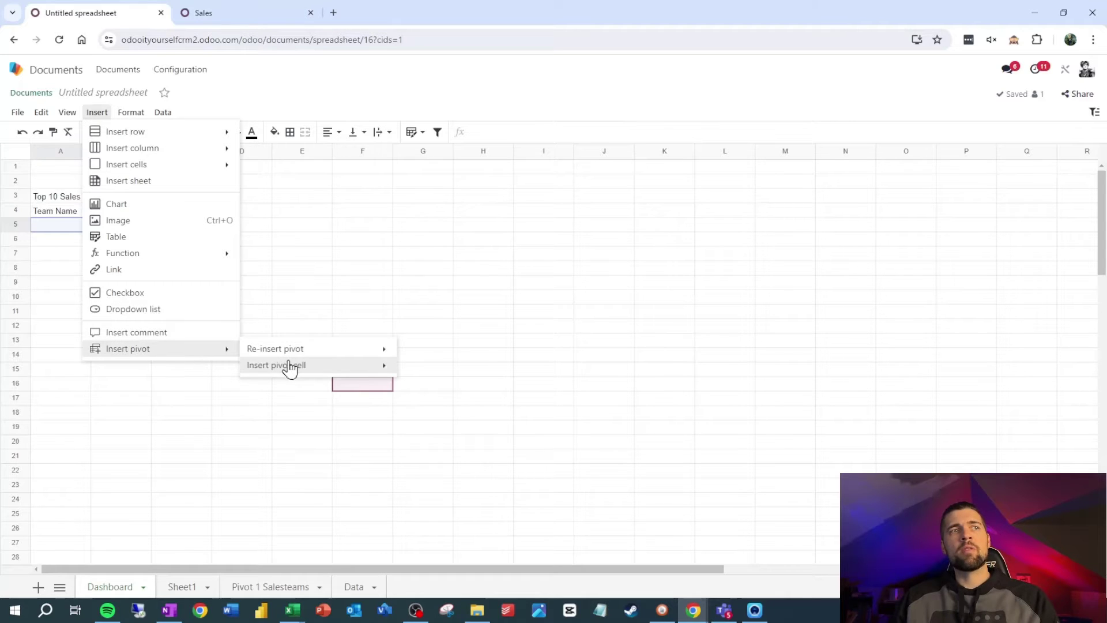
{"action": "mouse_move", "coordinate": [286, 365]}
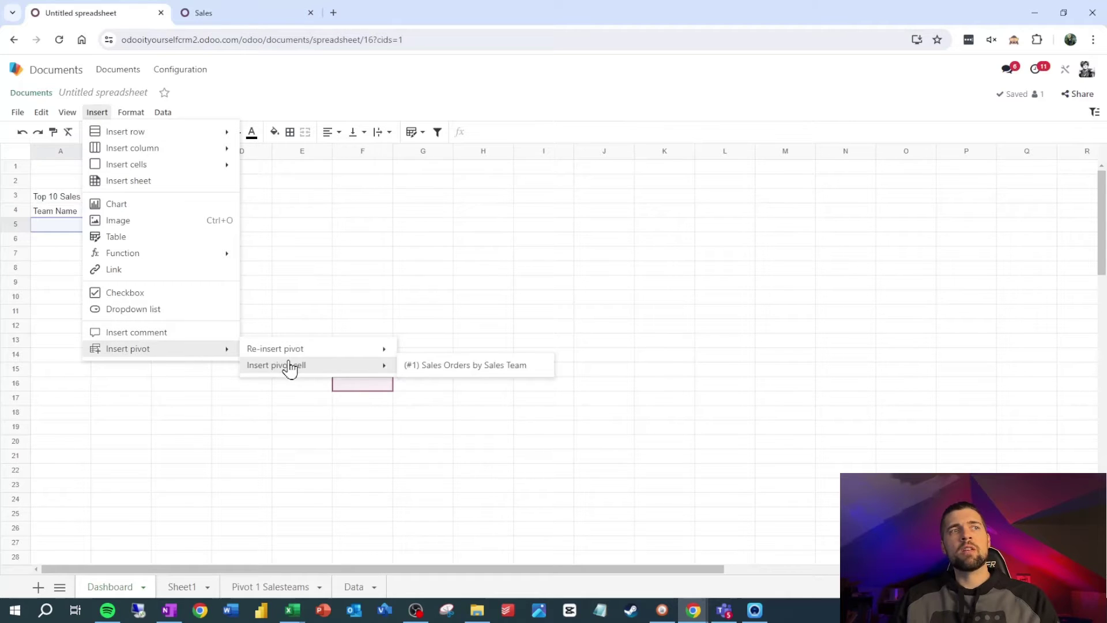
{"action": "left_click", "coordinate": [443, 367]}
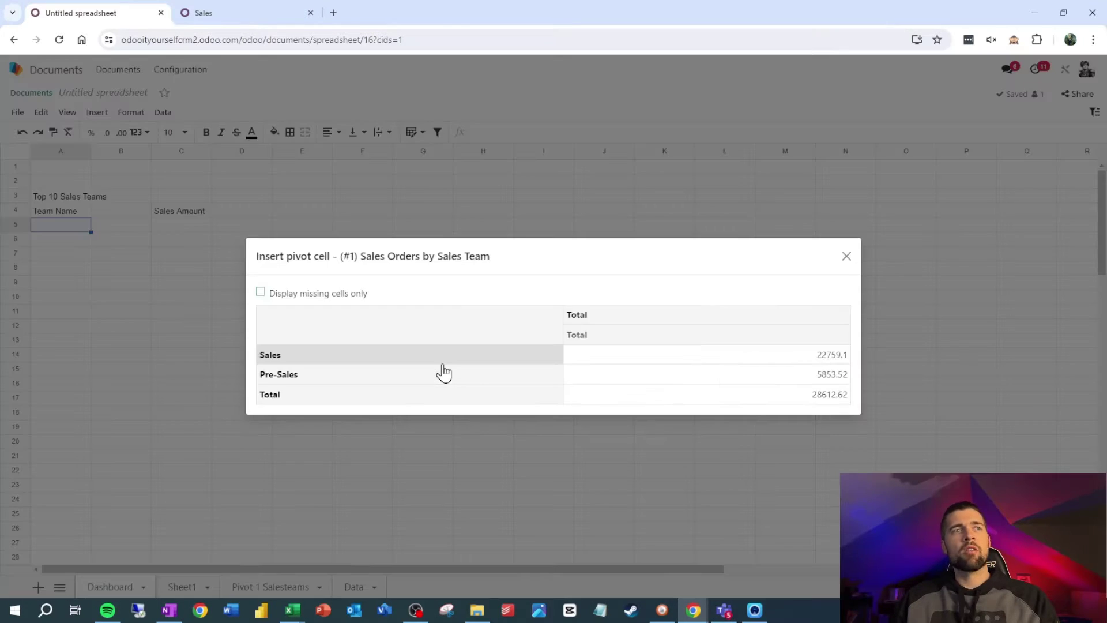
{"action": "left_click", "coordinate": [331, 369]}
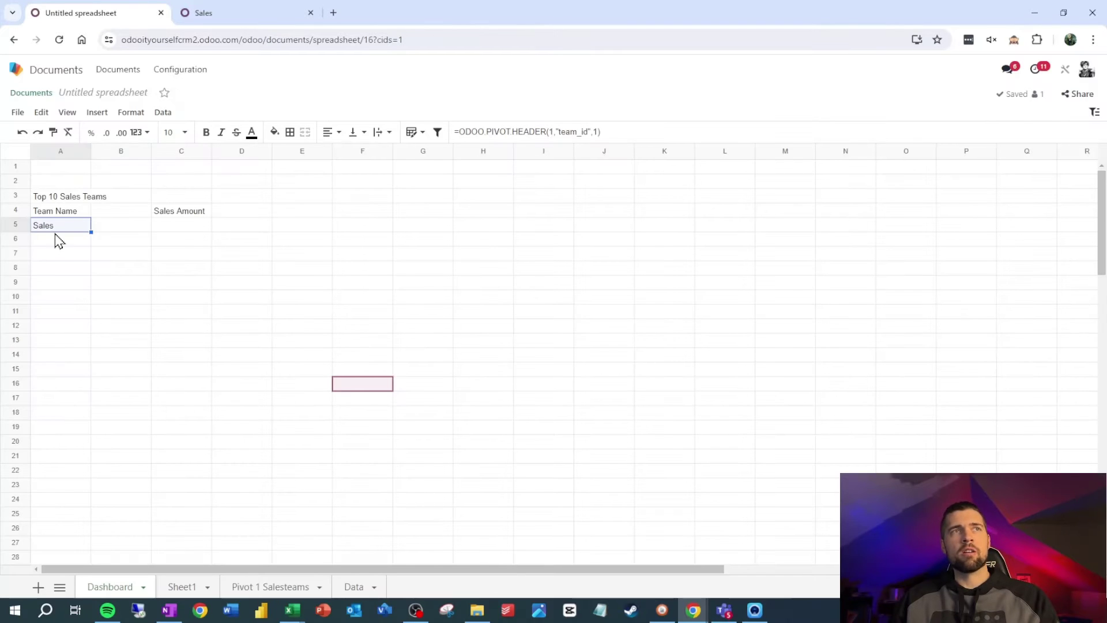
{"action": "left_click", "coordinate": [597, 132]}
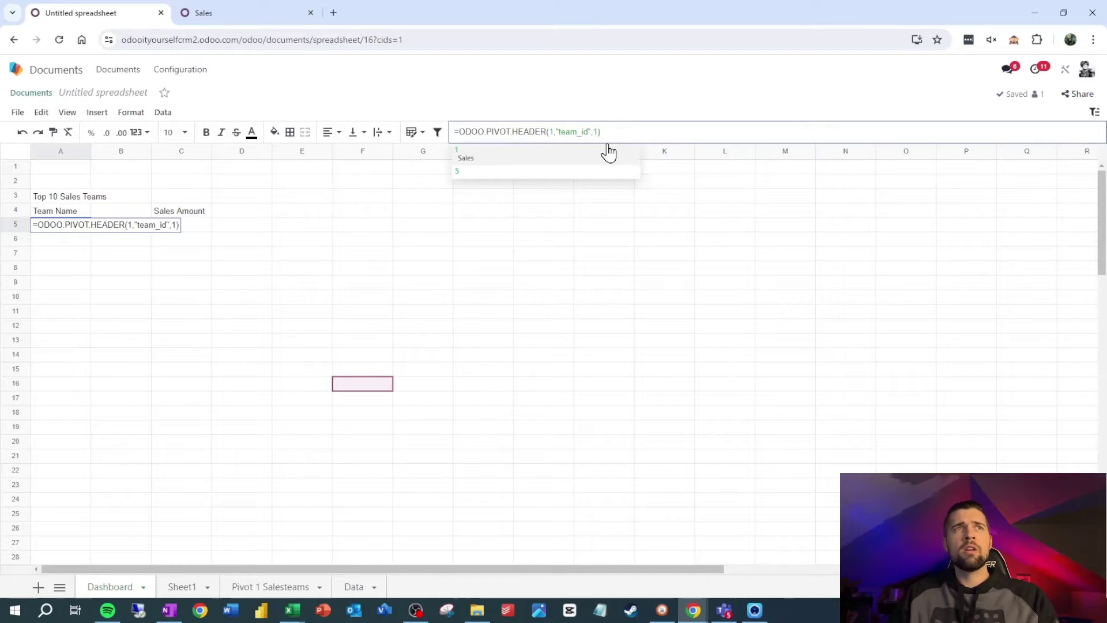
{"action": "left_click", "coordinate": [545, 184]}
{"action": "key", "text": "Return"}
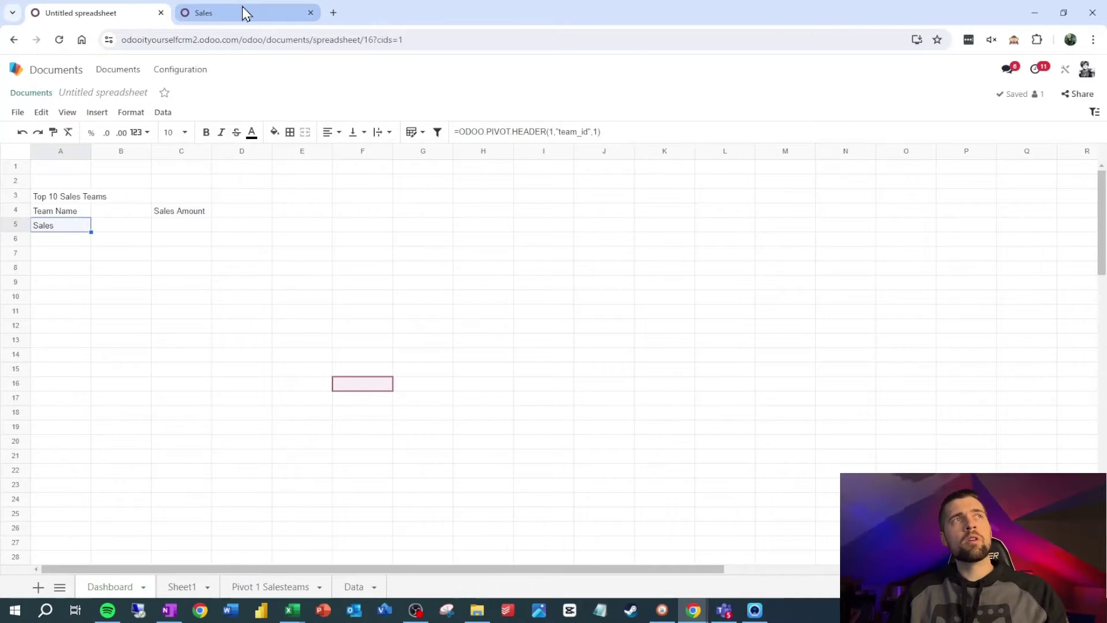
Change A5's pivot header formula to use the ranked "#team_id" field.
{"action": "left_click", "coordinate": [245, 13]}
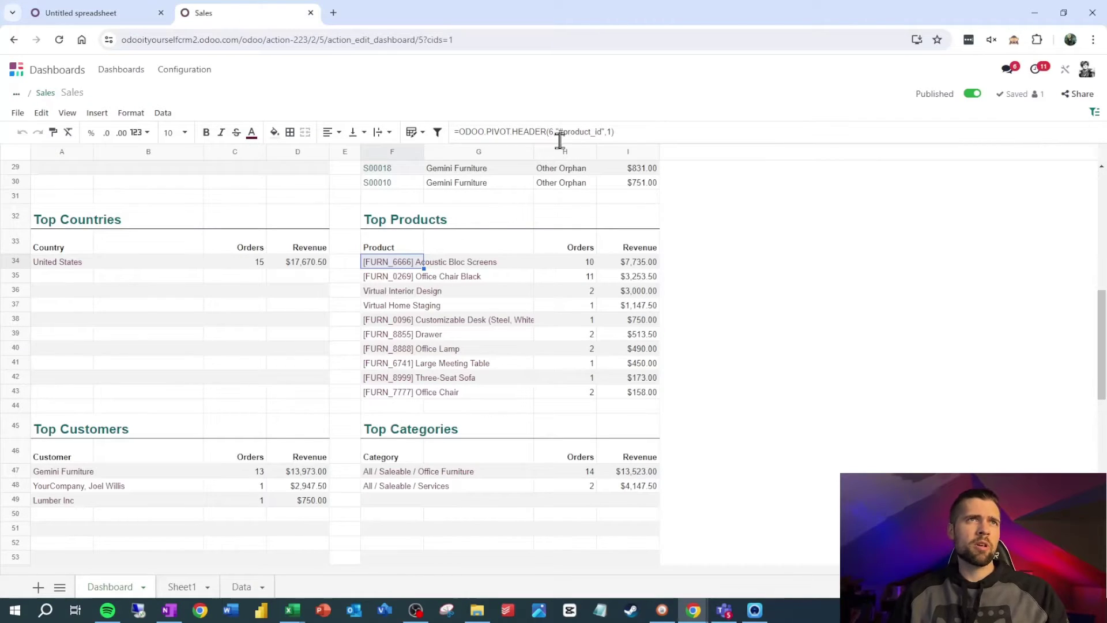
{"action": "left_click", "coordinate": [123, 15]}
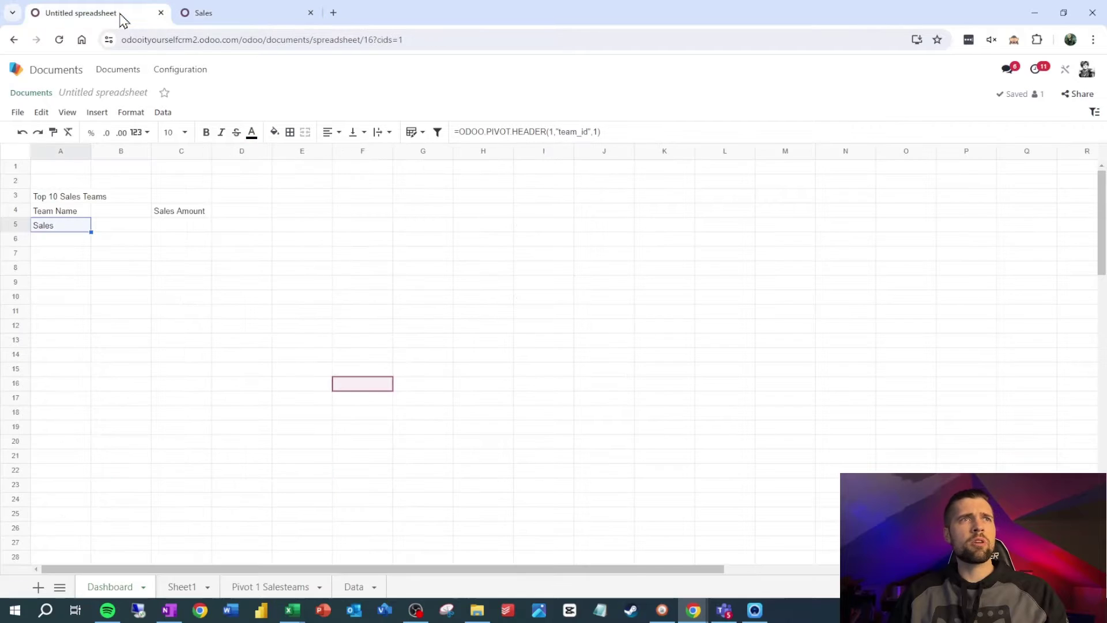
{"action": "left_click", "coordinate": [560, 131]}
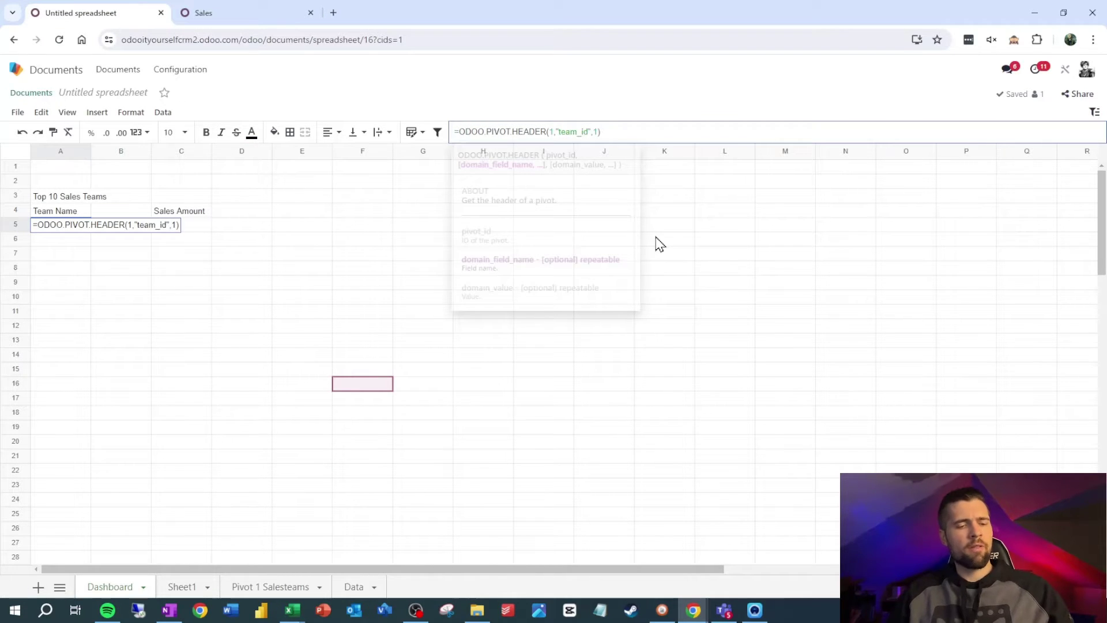
{"action": "type", "text": "#"}
{"action": "key", "text": "Return"}
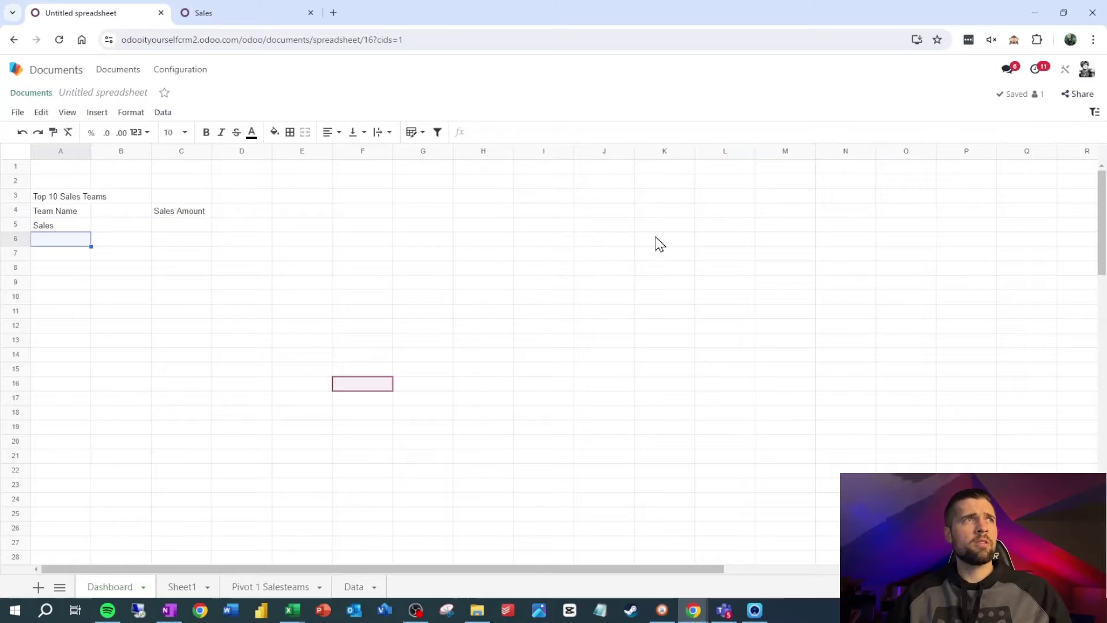
Copy A5's formula to A6 with rank 2, showing Pre-Sales.
{"action": "left_click", "coordinate": [74, 227]}
{"action": "key", "text": "ctrl+c"}
{"action": "key", "text": "Down"}
{"action": "key", "text": "ctrl+v"}
{"action": "left_click", "coordinate": [606, 139]}
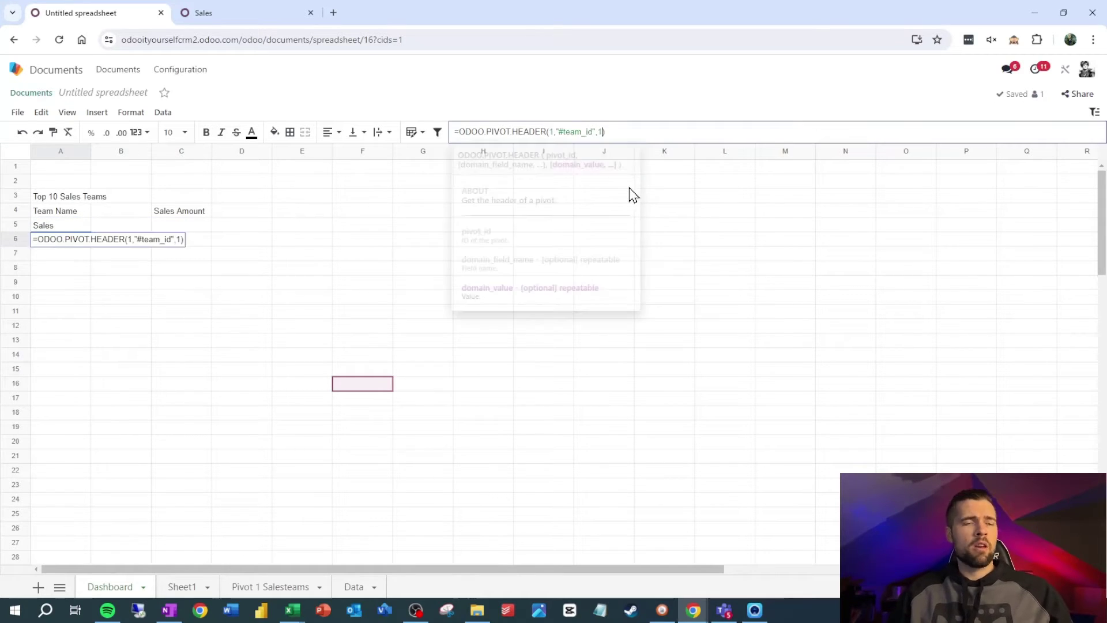
{"action": "key", "text": "Return"}
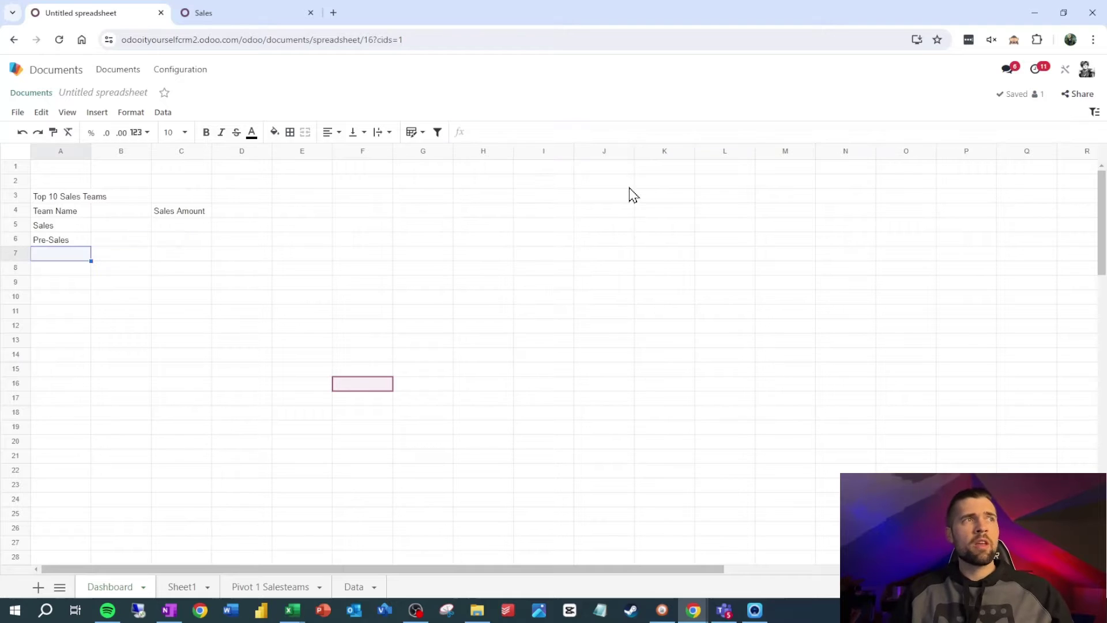
Paste the team formula into A7, then clear A7 so it stays empty.
{"action": "left_click", "coordinate": [79, 242]}
{"action": "key", "text": "ctrl+c"}
{"action": "key", "text": "Down"}
{"action": "key", "text": "ctrl+v"}
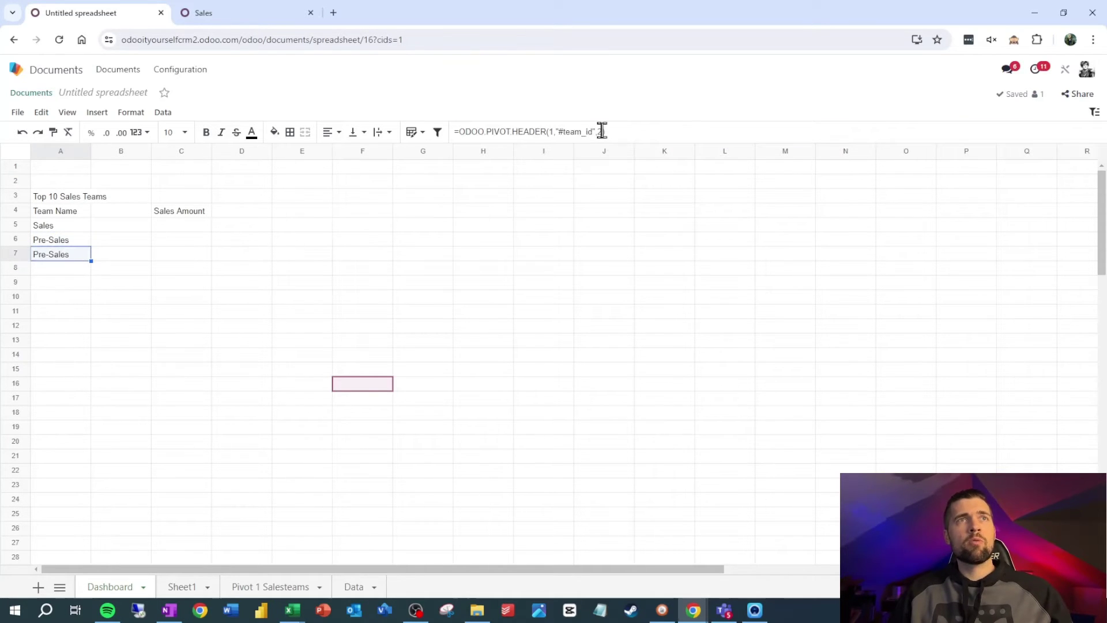
{"action": "left_click", "coordinate": [601, 131]}
{"action": "key", "text": "ctrl+a"}
{"action": "key", "text": "BackSpace"}
{"action": "key", "text": "Return"}
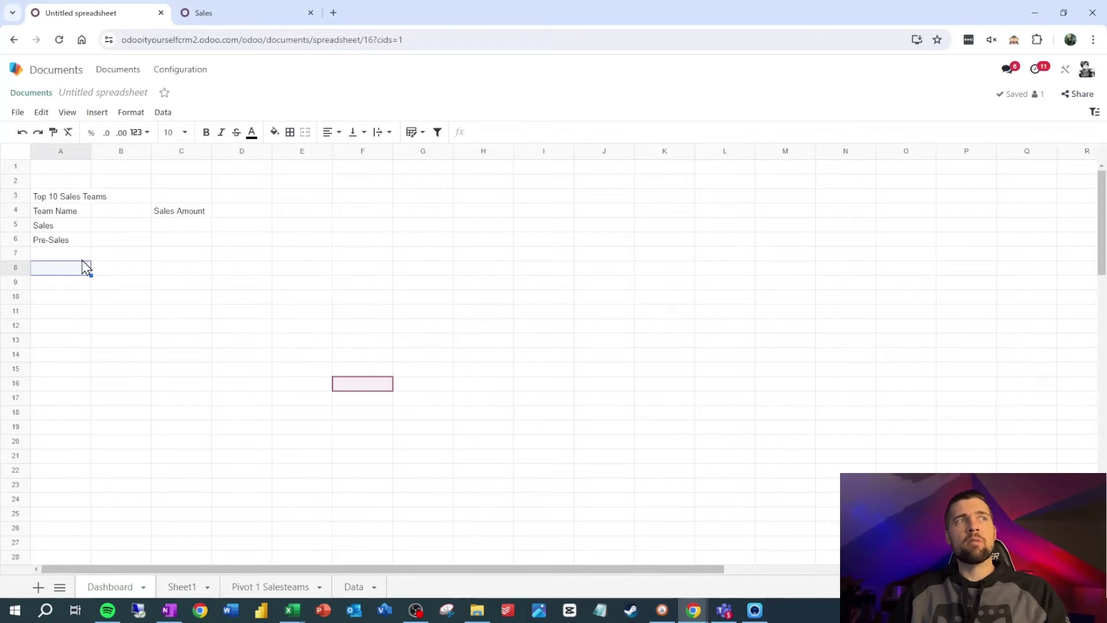
Insert a new column A and fill ranks 1 to 10 in A5:A14 using =A5+1.
{"action": "left_click", "coordinate": [74, 151]}
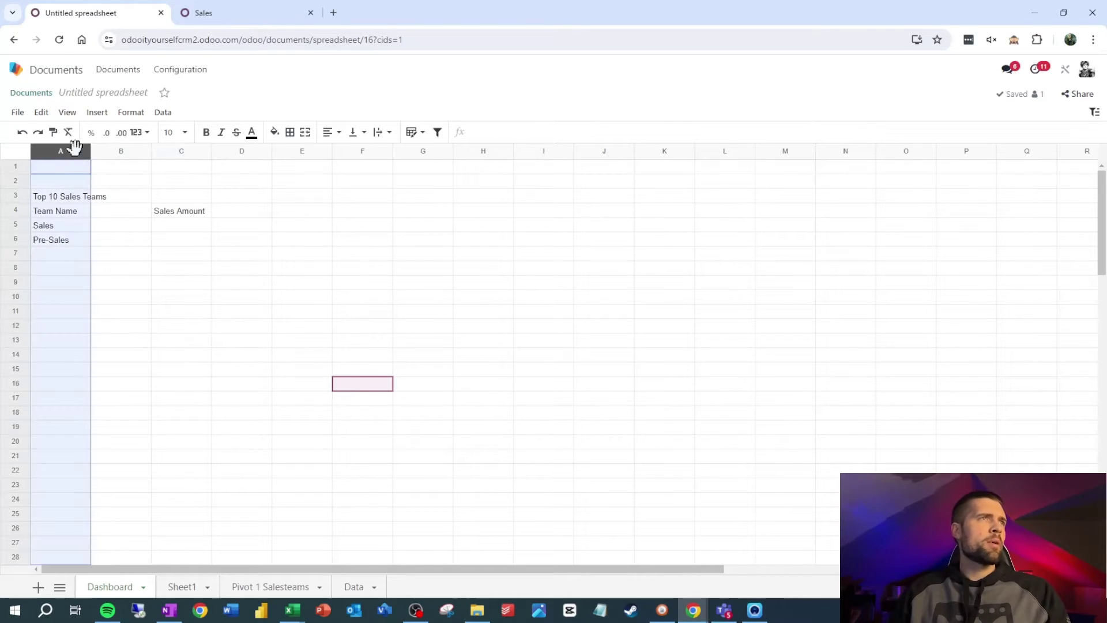
{"action": "right_click", "coordinate": [76, 151]}
{"action": "left_click", "coordinate": [113, 256]}
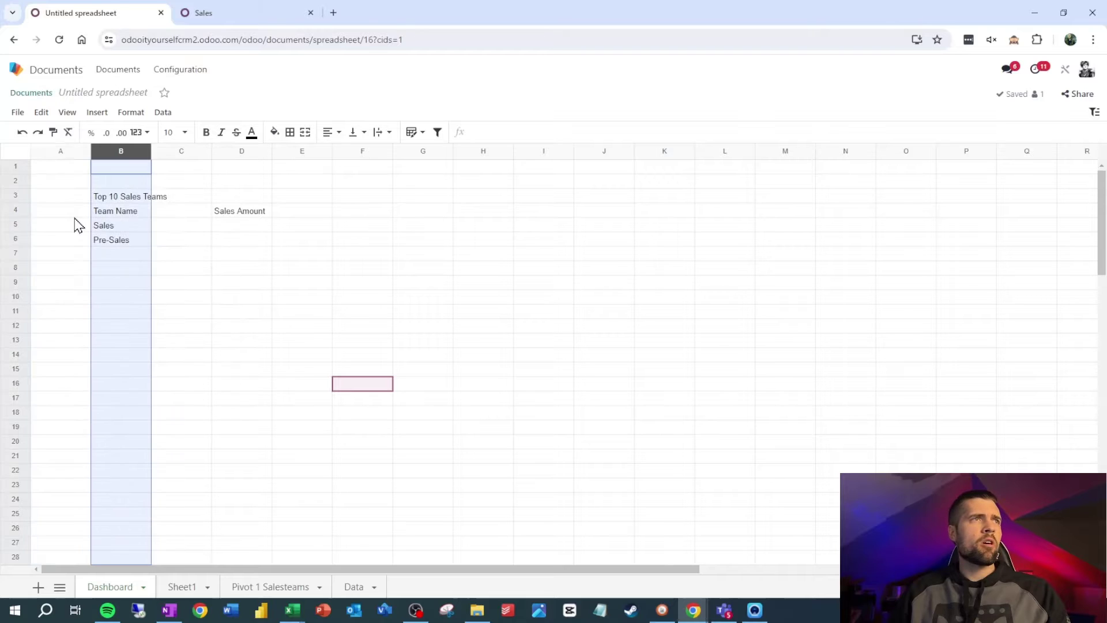
{"action": "left_click", "coordinate": [79, 225]}
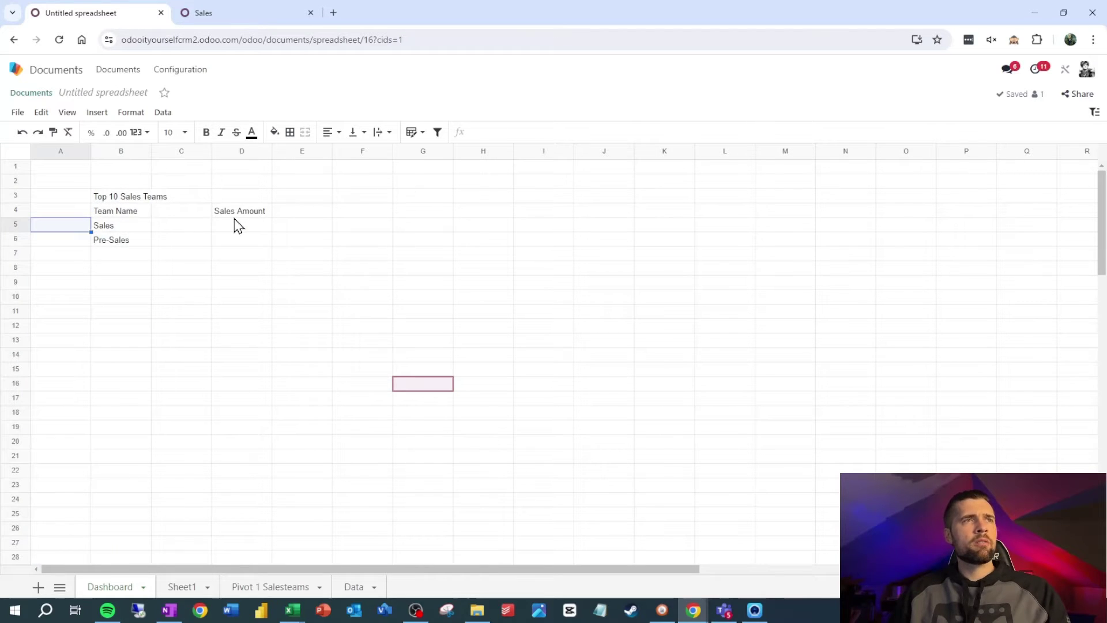
{"action": "type", "text": "1"}
{"action": "key", "text": "Return"}
{"action": "type", "text": "=A5"}
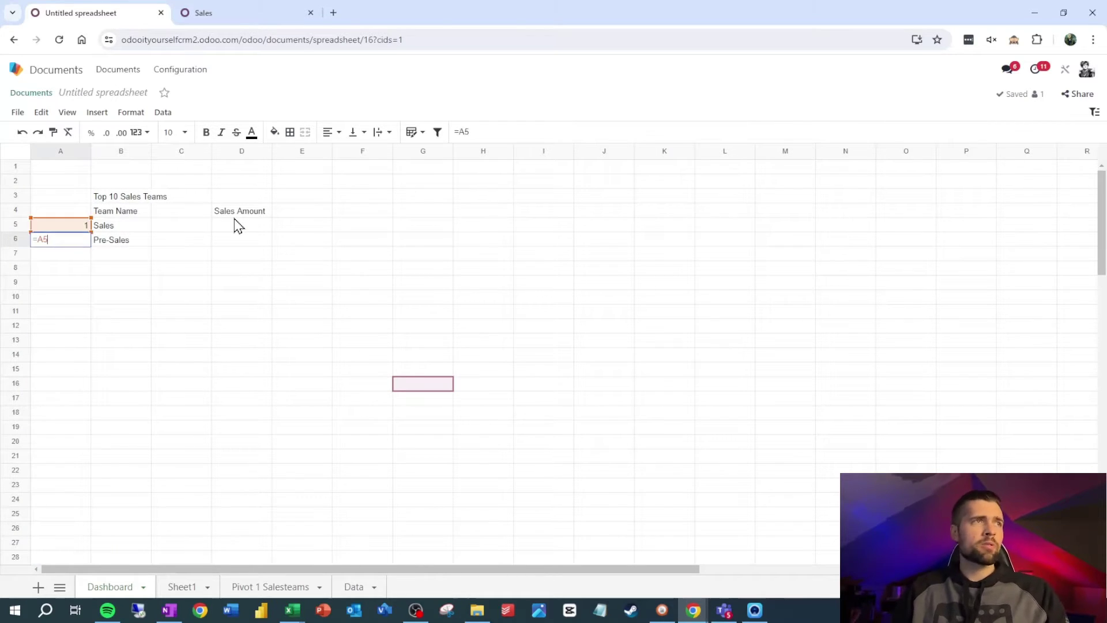
{"action": "type", "text": "+1"}
{"action": "key", "text": "Return"}
{"action": "left_click", "coordinate": [86, 242]}
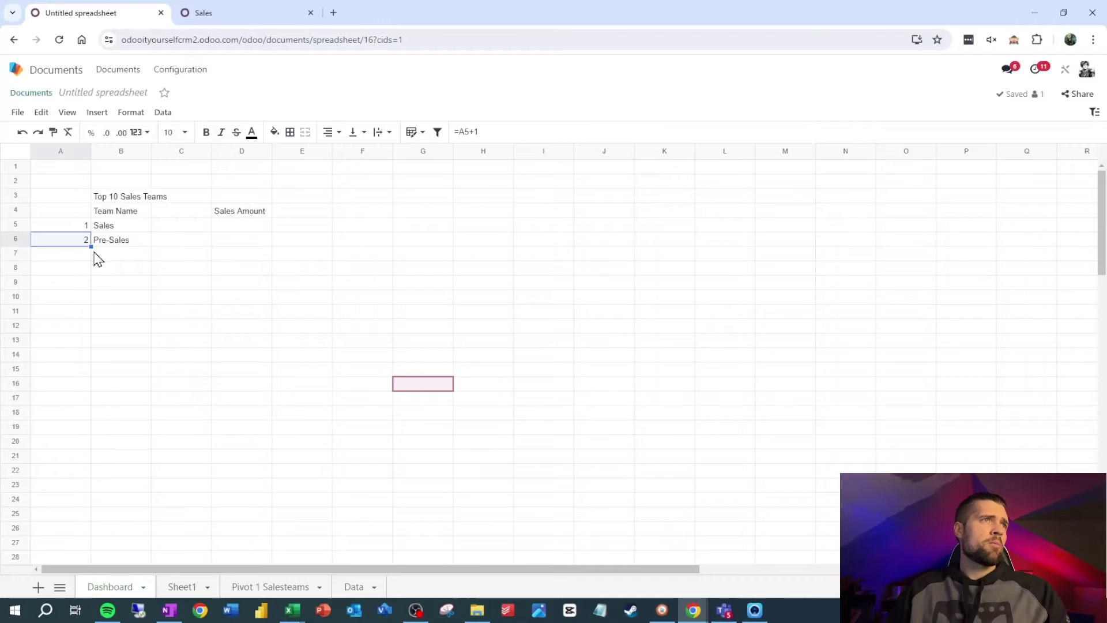
{"action": "left_click_drag", "start_coordinate": [91, 247], "coordinate": [90, 376]}
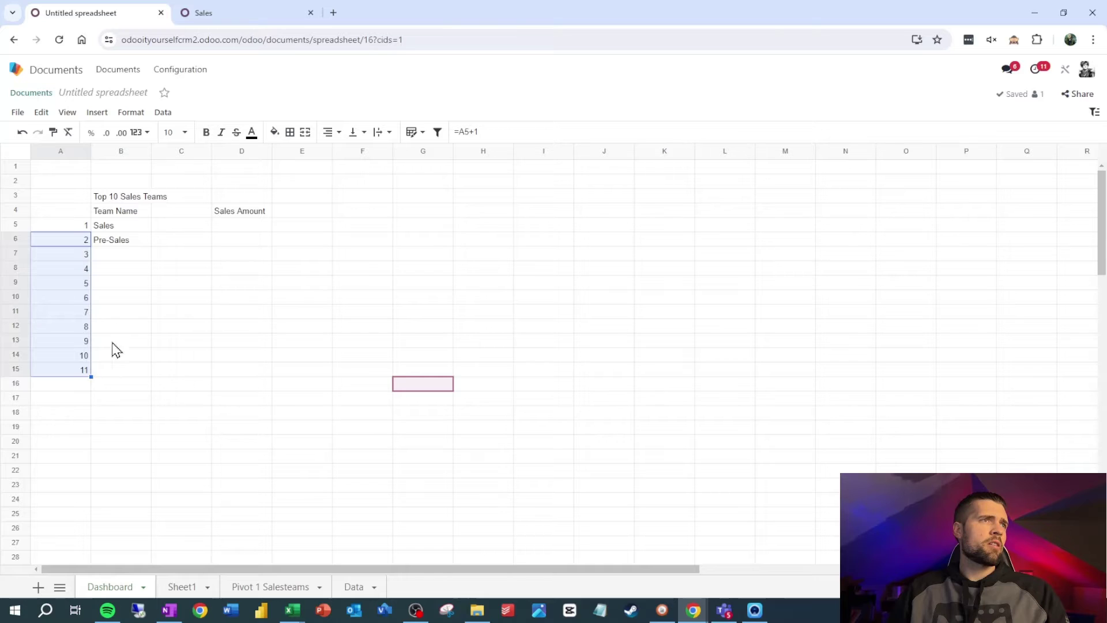
{"action": "left_click", "coordinate": [74, 372]}
{"action": "left_click", "coordinate": [108, 299]}
Make B5's team-name formula use the rank in A5 and fill it down to B14.
{"action": "left_click", "coordinate": [113, 226]}
{"action": "left_click", "coordinate": [599, 131]}
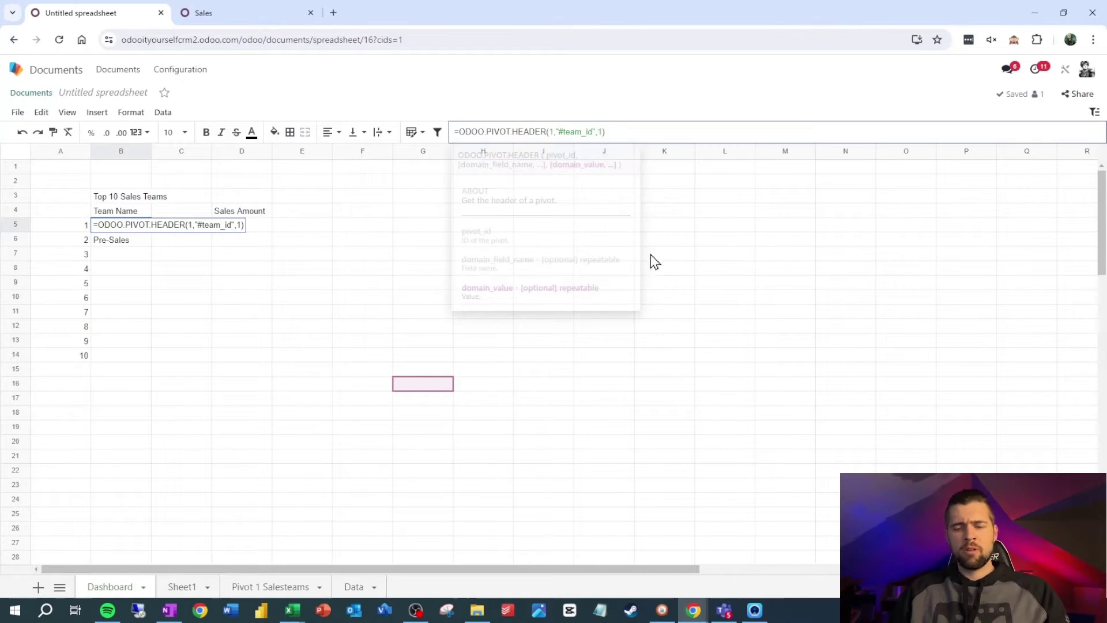
{"action": "key", "text": "BackSpace"}
{"action": "left_click", "coordinate": [72, 226]}
{"action": "key", "text": "Return"}
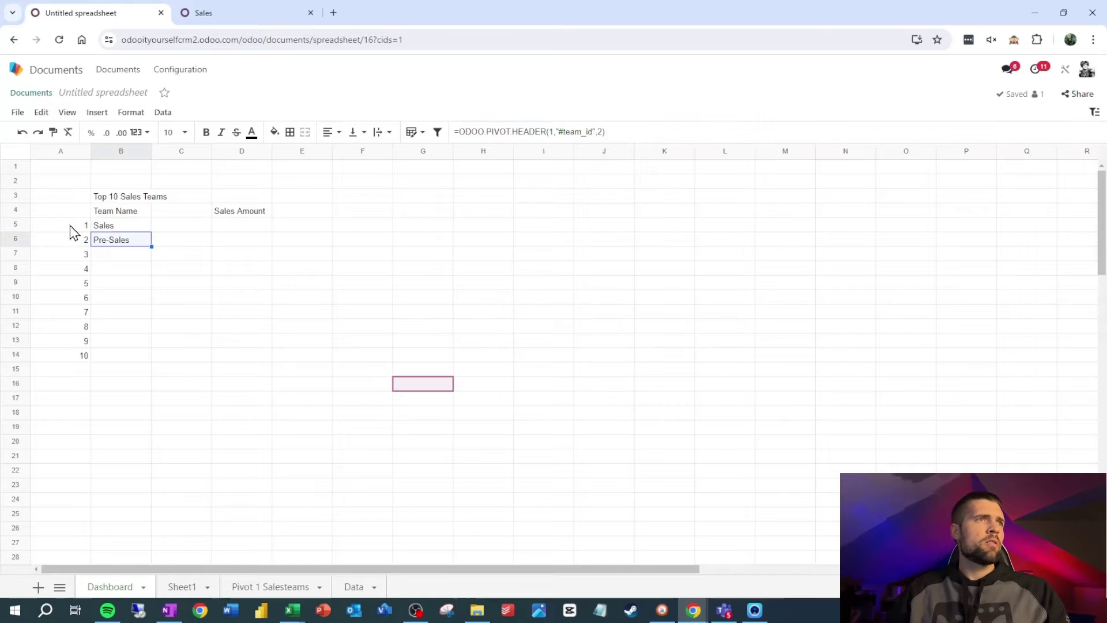
{"action": "key", "text": "ctrl+shift+Down"}
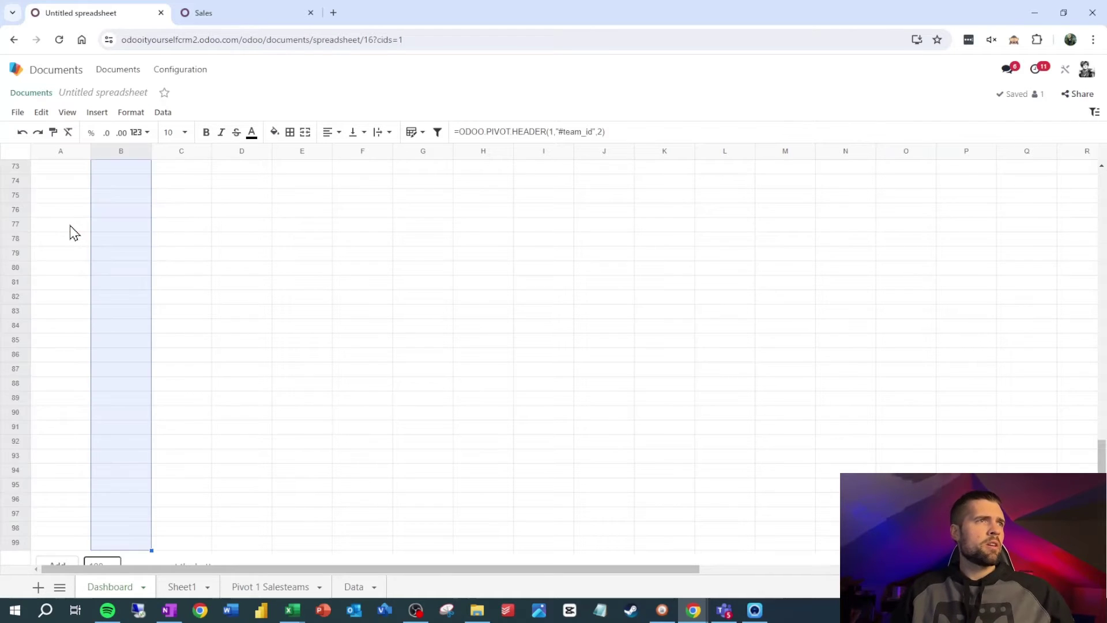
{"action": "key", "text": "ctrl+v"}
{"action": "key", "text": "ctrl+Up"}
{"action": "key", "text": "Down"}
{"action": "key", "text": "Down"}
{"action": "key", "text": "Down"}
{"action": "key", "text": "shift+Down"}
{"action": "key", "text": "shift+Down"}
{"action": "key", "text": "shift+Down"}
{"action": "key", "text": "shift+Down"}
{"action": "key", "text": "shift+Down"}
{"action": "key", "text": "shift+Down"}
{"action": "key", "text": "shift+Down"}
{"action": "key", "text": "shift+Down"}
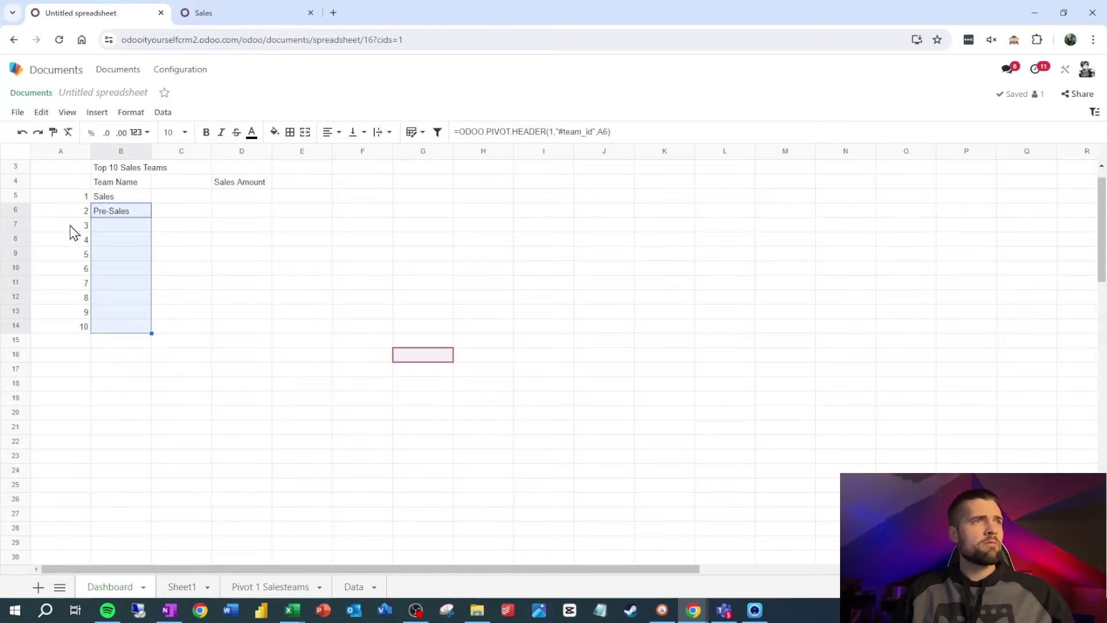
{"action": "left_click", "coordinate": [130, 285]}
{"action": "left_click", "coordinate": [131, 322]}
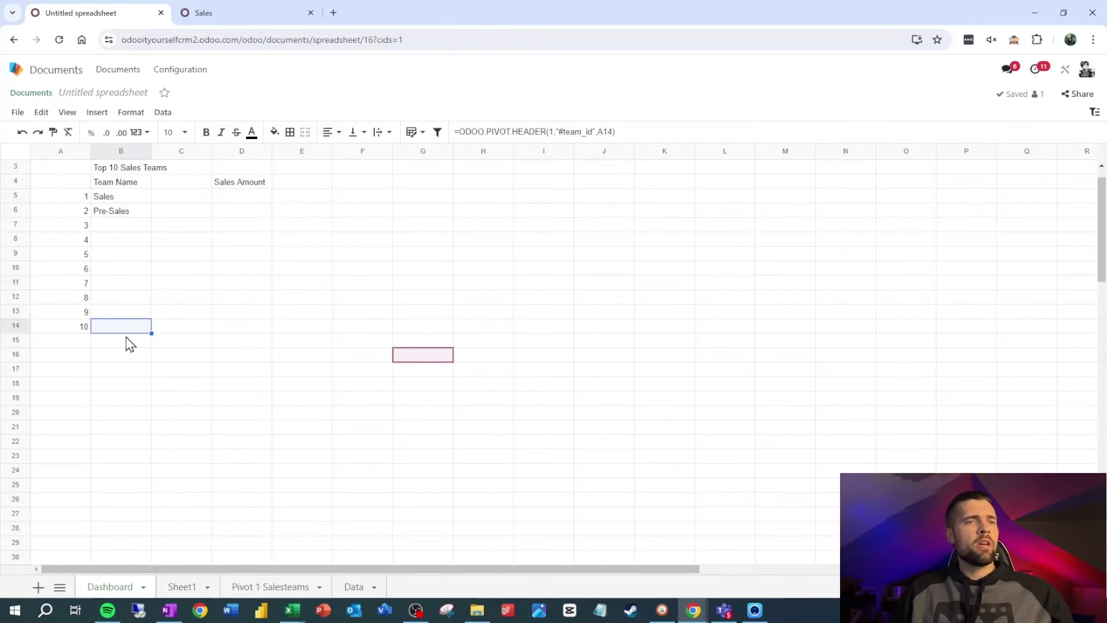
{"action": "left_click", "coordinate": [241, 196]}
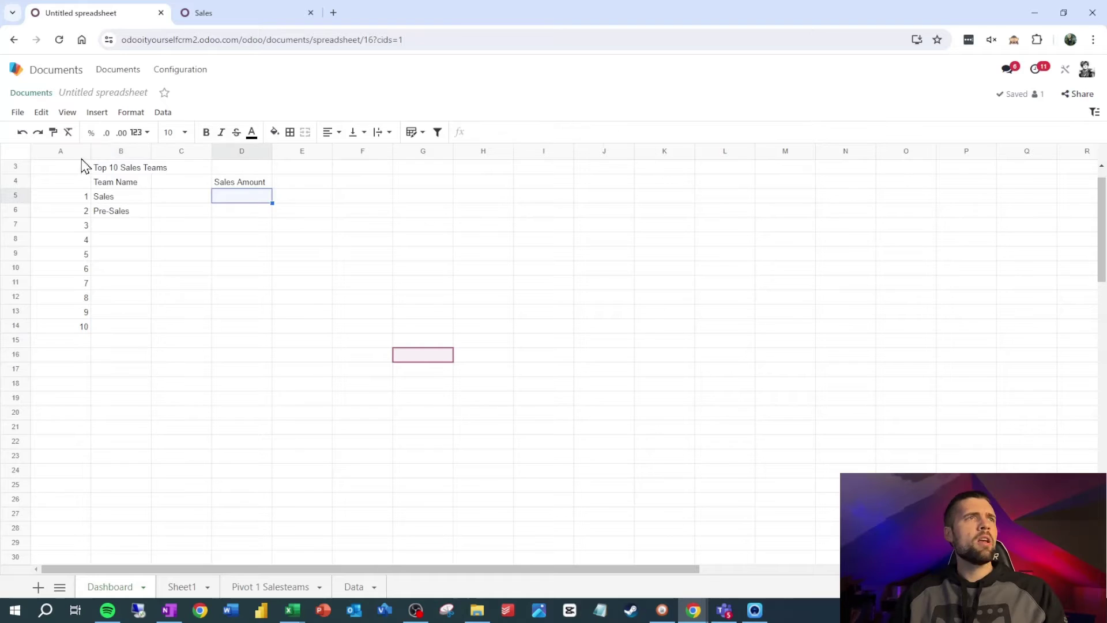
Insert the Sales team's $22,759.10 total from the Sales Orders by Sales Team pivot into D5.
{"action": "left_click", "coordinate": [97, 113]}
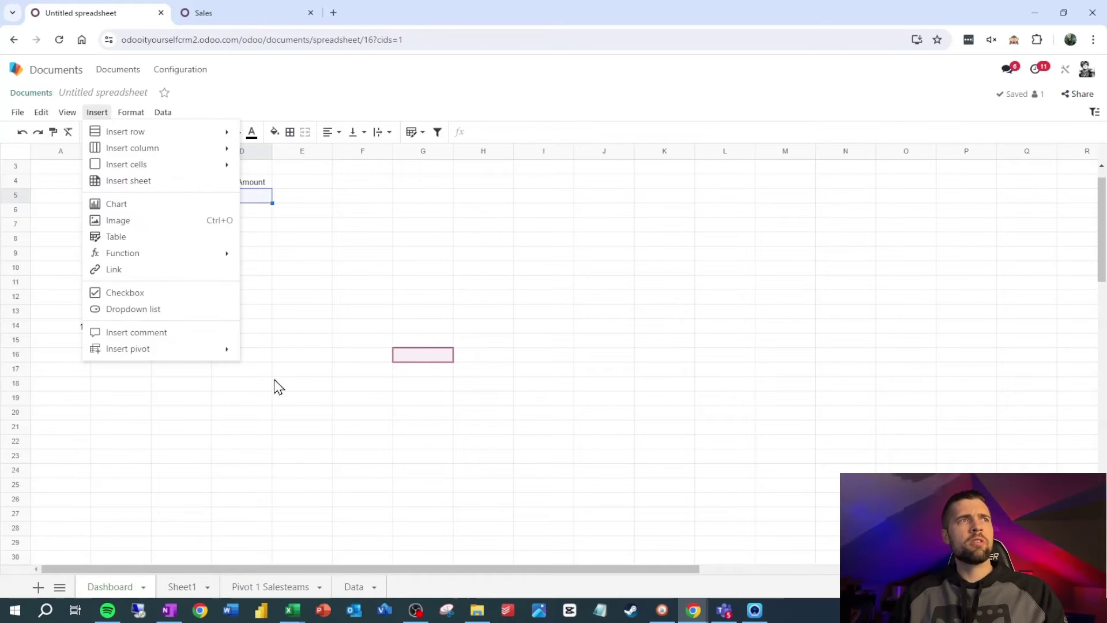
{"action": "mouse_move", "coordinate": [223, 353]}
{"action": "mouse_move", "coordinate": [291, 374]}
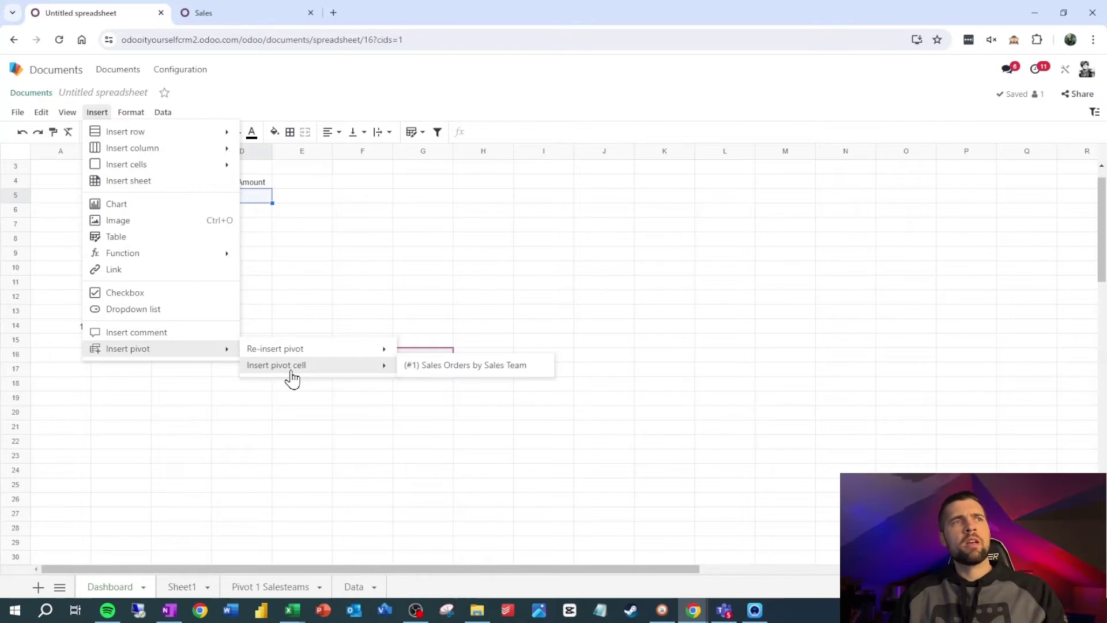
{"action": "left_click", "coordinate": [440, 370]}
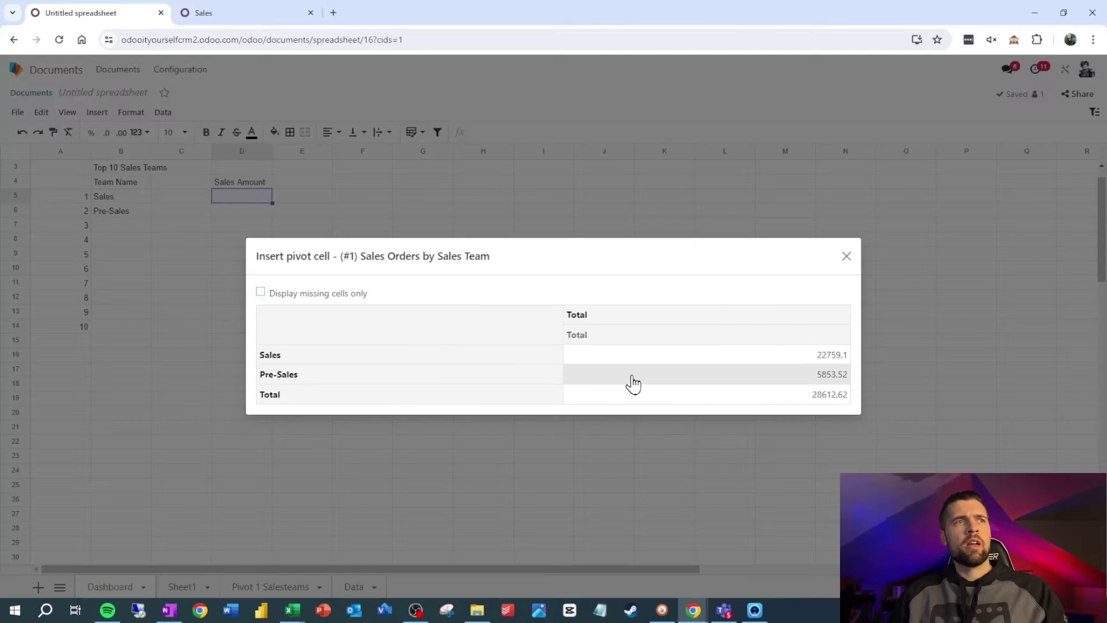
{"action": "left_click", "coordinate": [681, 359]}
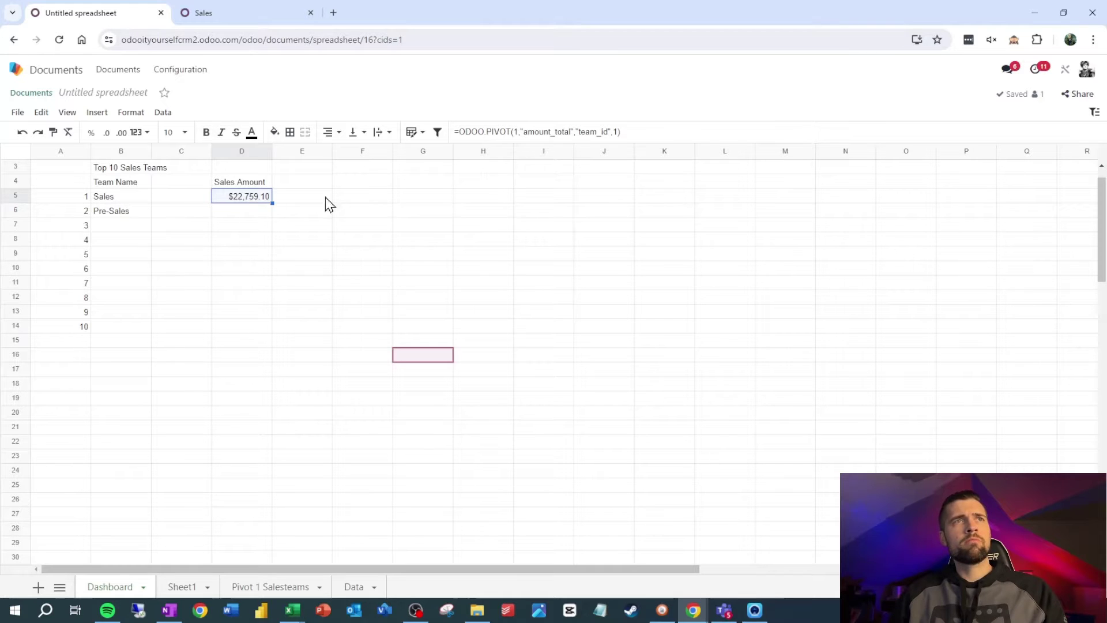
{"action": "left_click", "coordinate": [261, 17]}
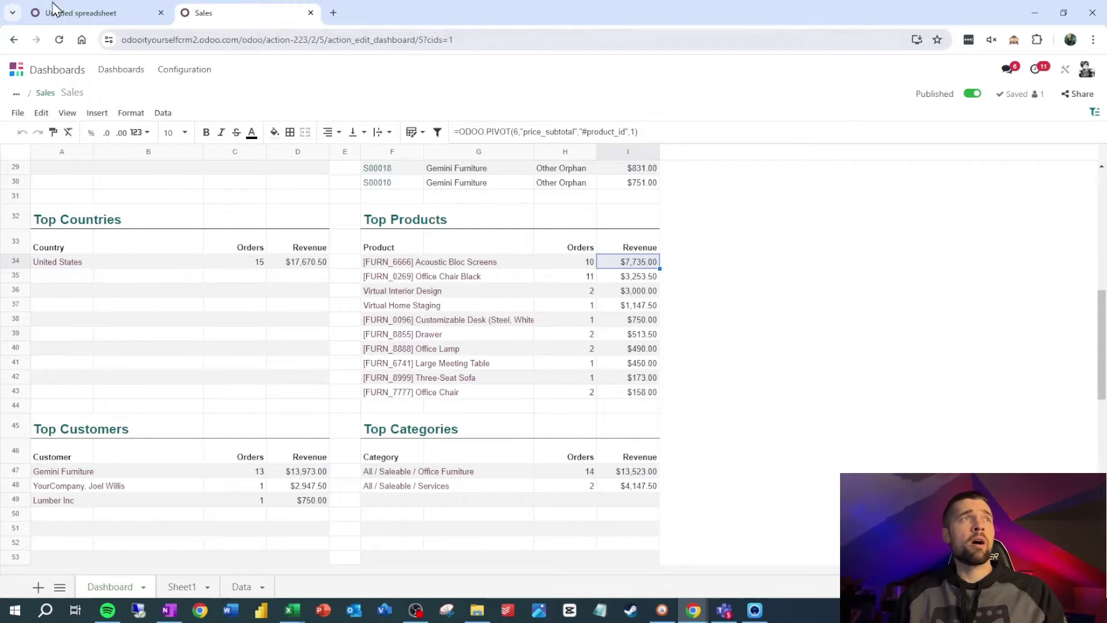
Change D5's Sales Amount formula to use "#team_id" and fill it down to D14.
{"action": "left_click", "coordinate": [84, 13]}
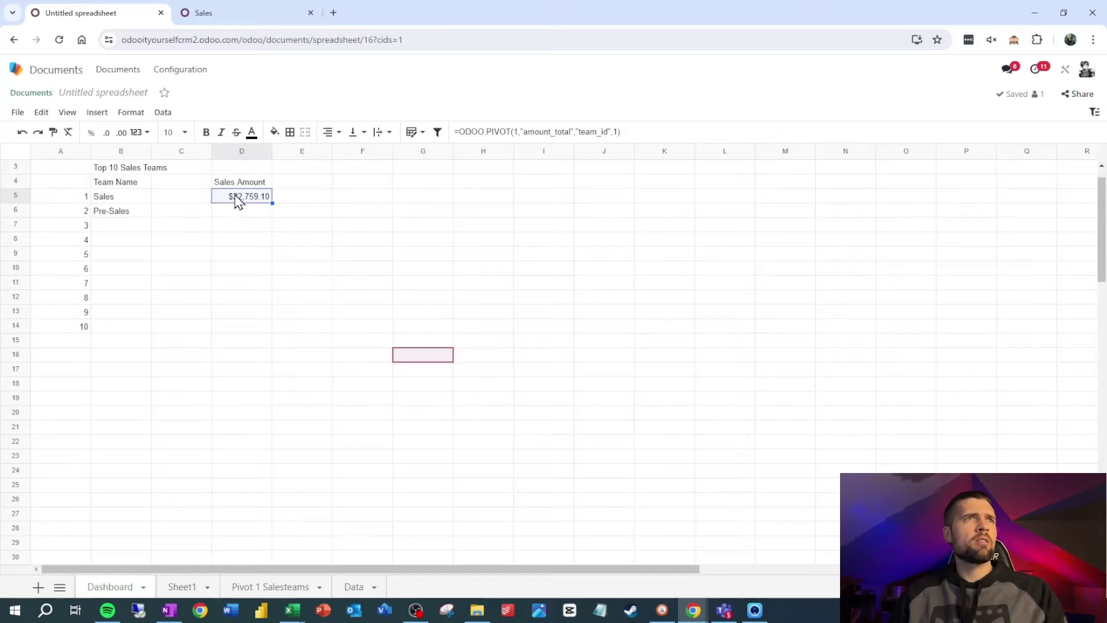
{"action": "left_click", "coordinate": [578, 132]}
{"action": "type", "text": "#"}
{"action": "key", "text": "Return"}
{"action": "key", "text": "Up"}
{"action": "left_click_drag", "start_coordinate": [272, 203], "coordinate": [244, 329]}
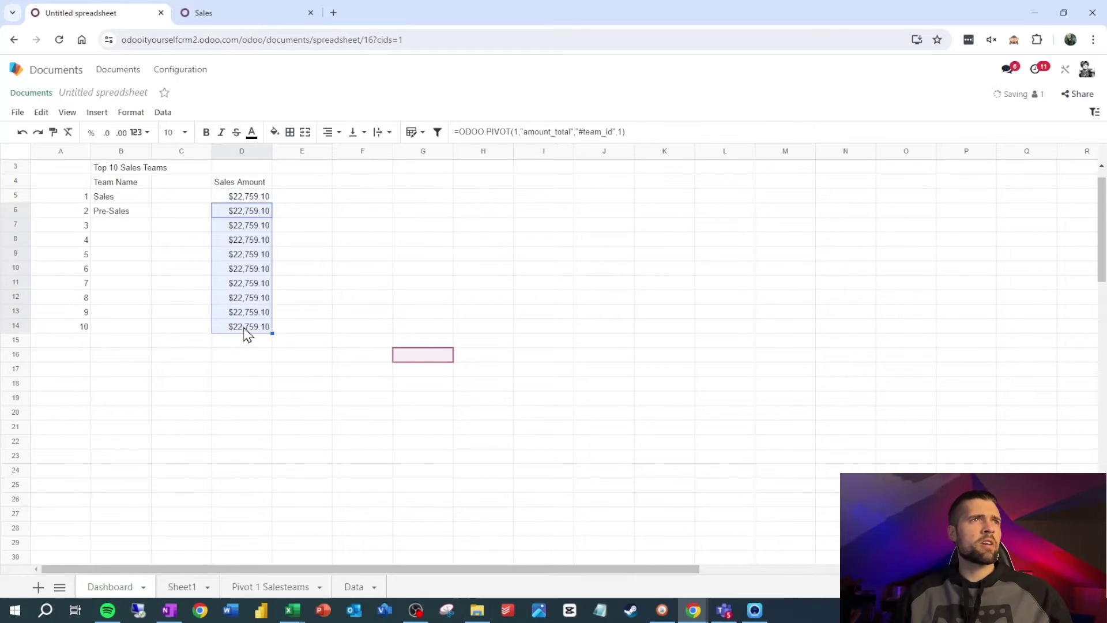
{"action": "left_click", "coordinate": [253, 210]}
Make D5's formula use the rank in A5 and refill D5:D14, showing $22,759.10 and $5,853.52.
{"action": "left_click", "coordinate": [258, 197]}
{"action": "double_click", "coordinate": [621, 131]}
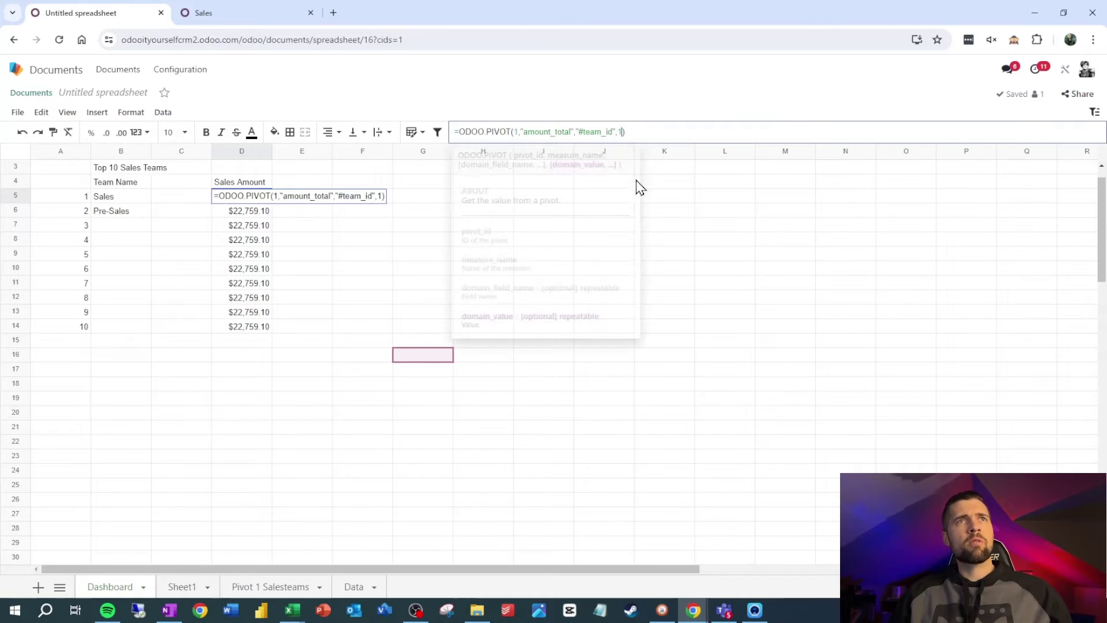
{"action": "left_click", "coordinate": [85, 199]}
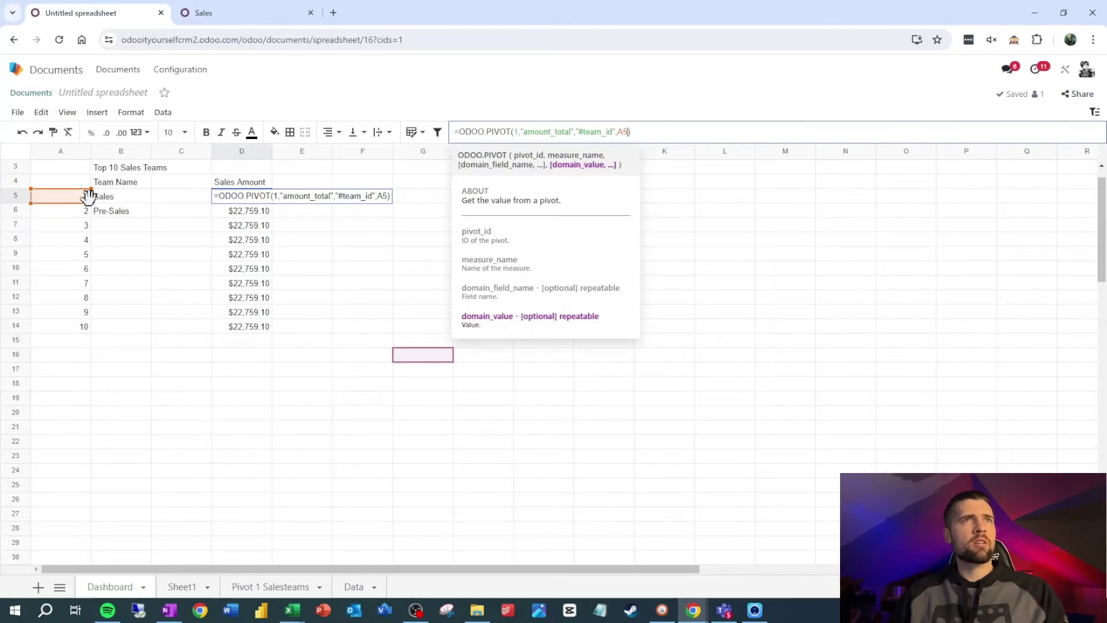
{"action": "key", "text": "Return"}
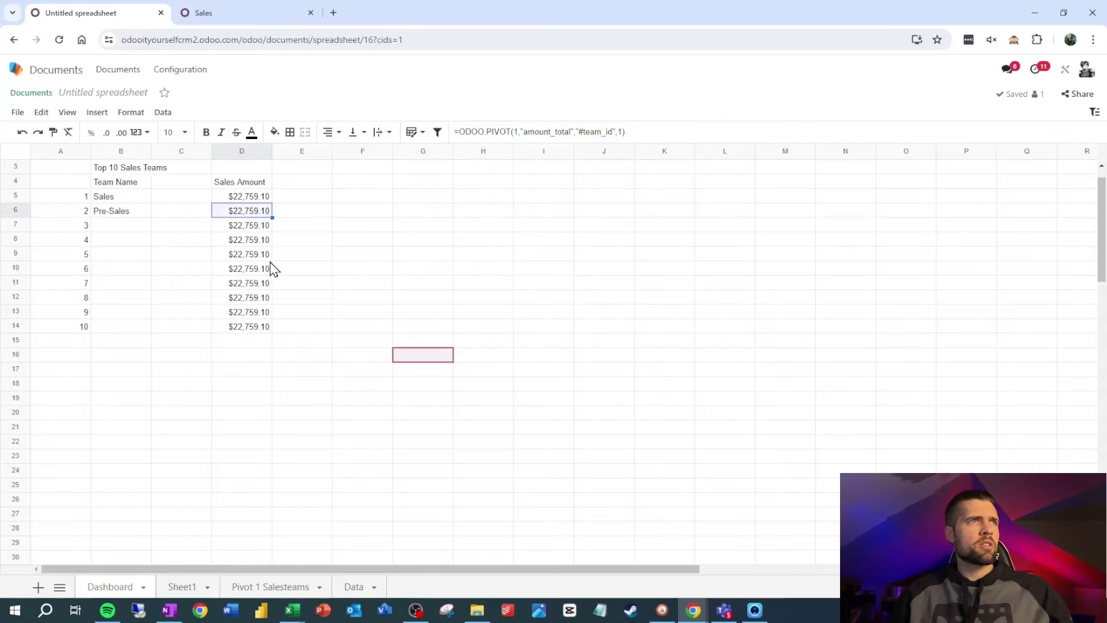
{"action": "key", "text": "Up"}
{"action": "key", "text": "Up"}
{"action": "key", "text": "Down"}
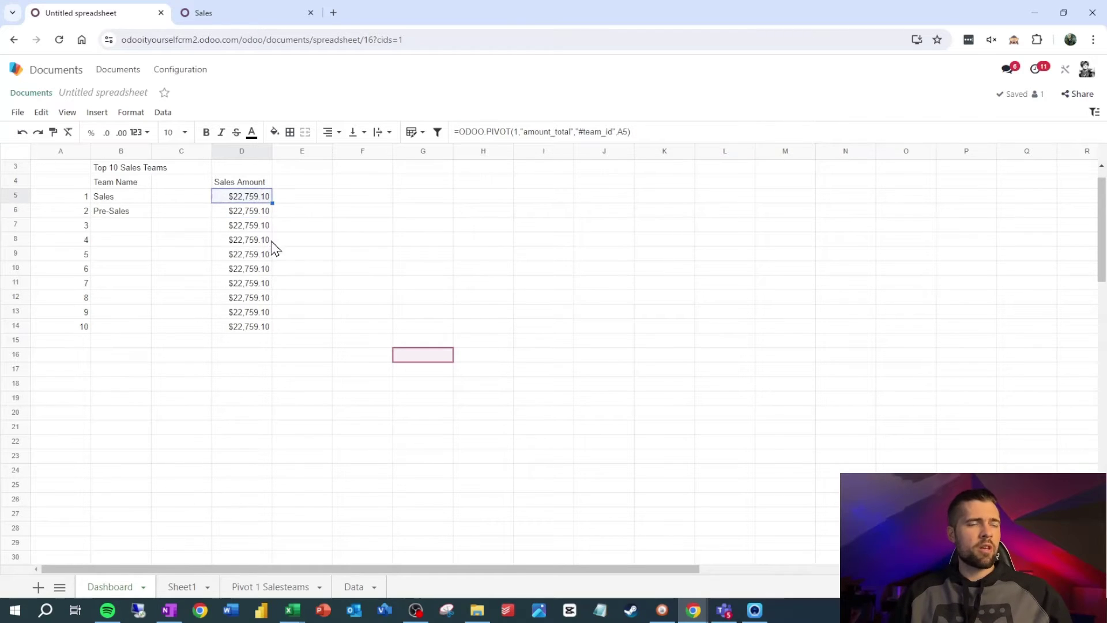
{"action": "left_click_drag", "start_coordinate": [272, 203], "coordinate": [260, 326]}
{"action": "left_click", "coordinate": [247, 213]}
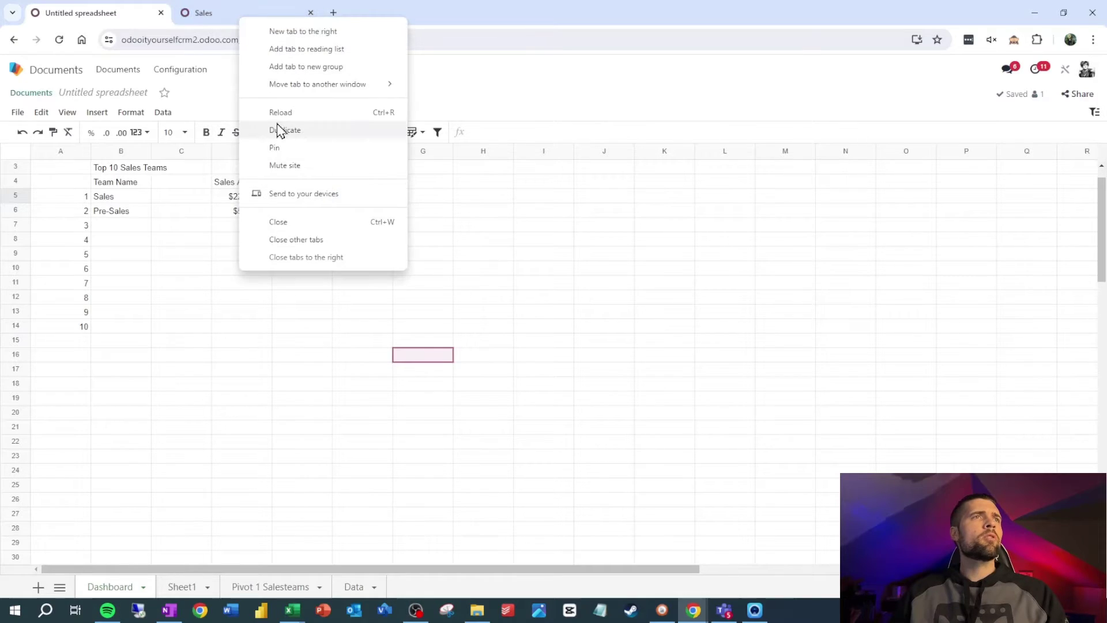
In a duplicated tab, add and save a new test team under Sales > Configuration > Sales Teams.
{"action": "left_click", "coordinate": [279, 129]}
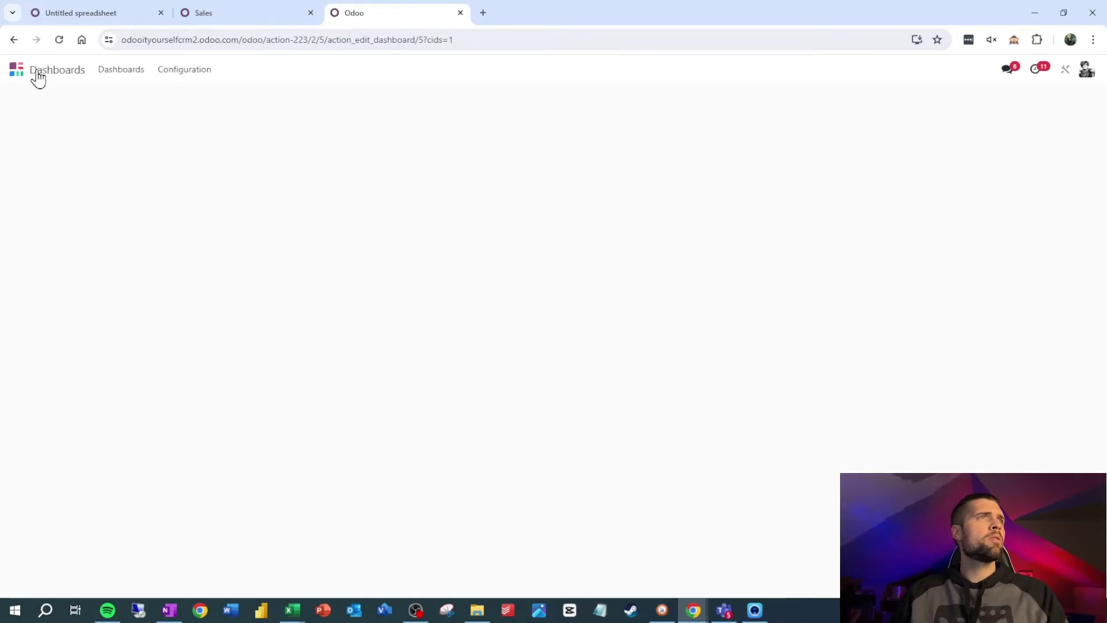
{"action": "left_click", "coordinate": [37, 72]}
{"action": "left_click", "coordinate": [668, 209]}
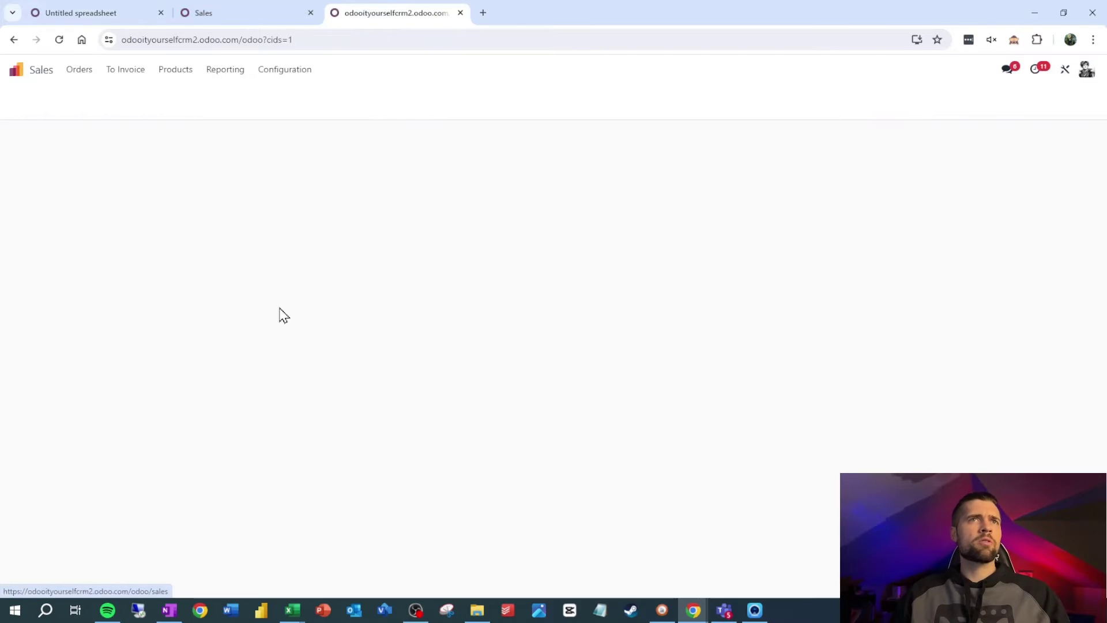
{"action": "left_click", "coordinate": [283, 70]}
{"action": "left_click", "coordinate": [289, 109]}
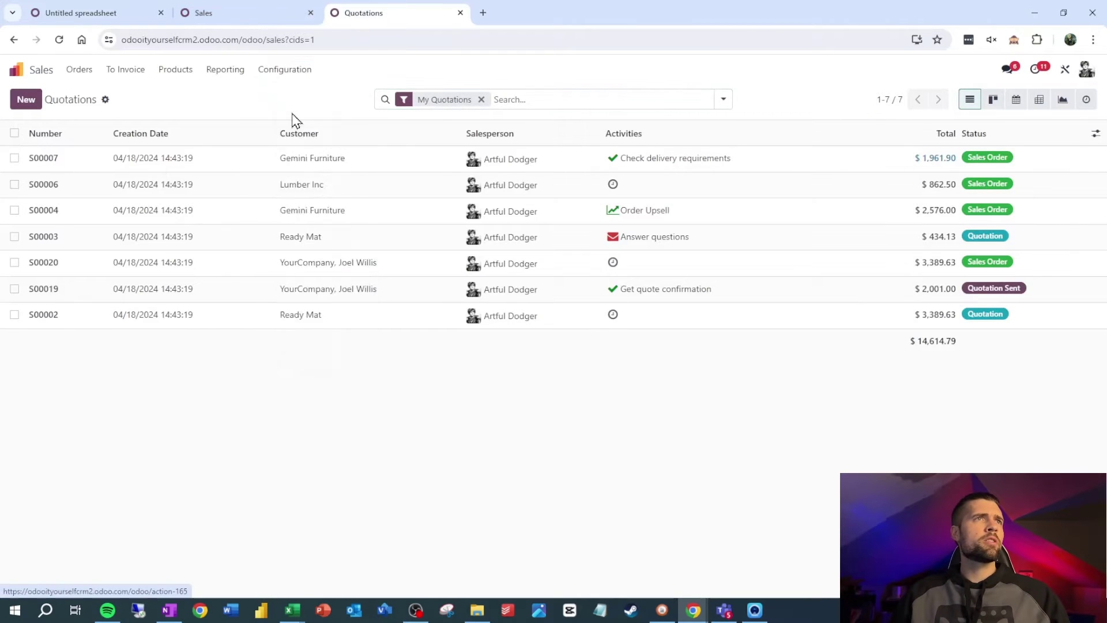
{"action": "left_click", "coordinate": [28, 102]}
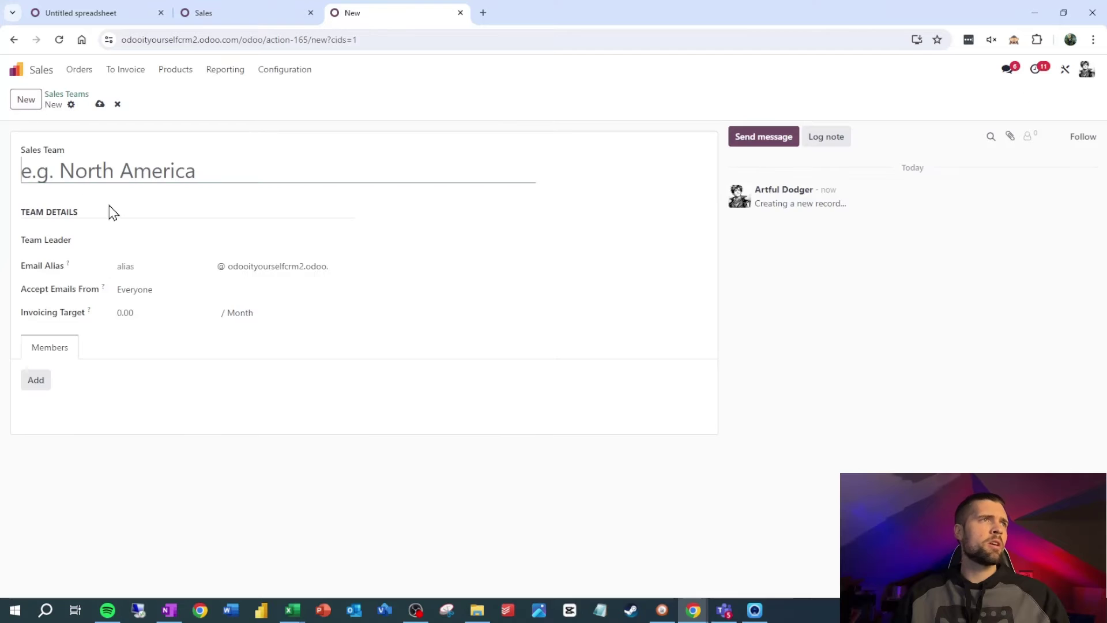
{"action": "type", "text": "Andrew's Test"}
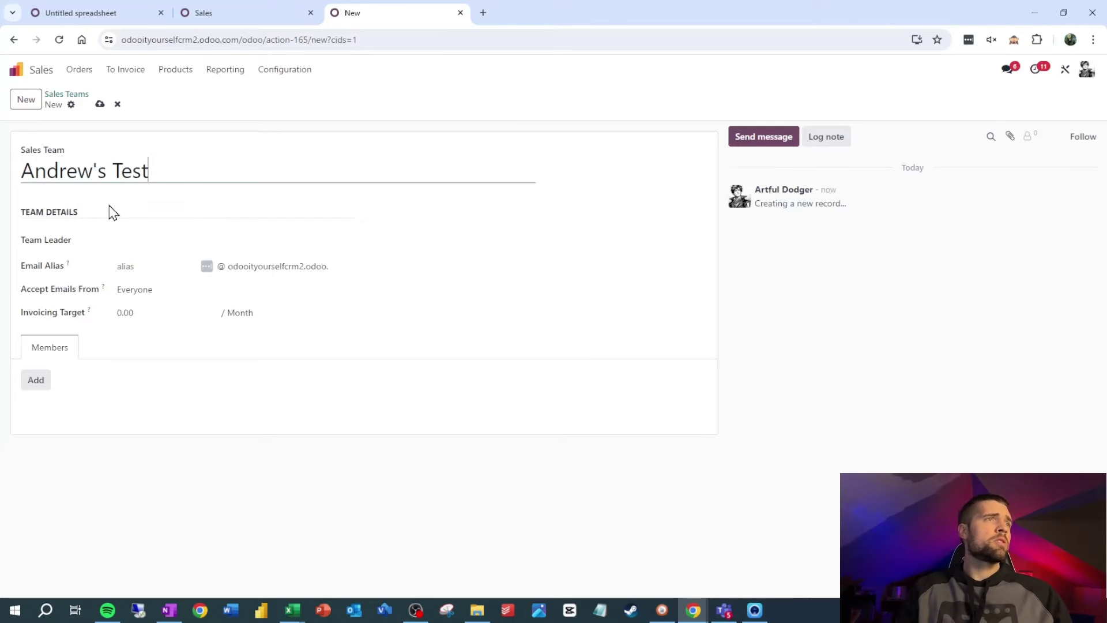
{"action": "left_click", "coordinate": [100, 103]}
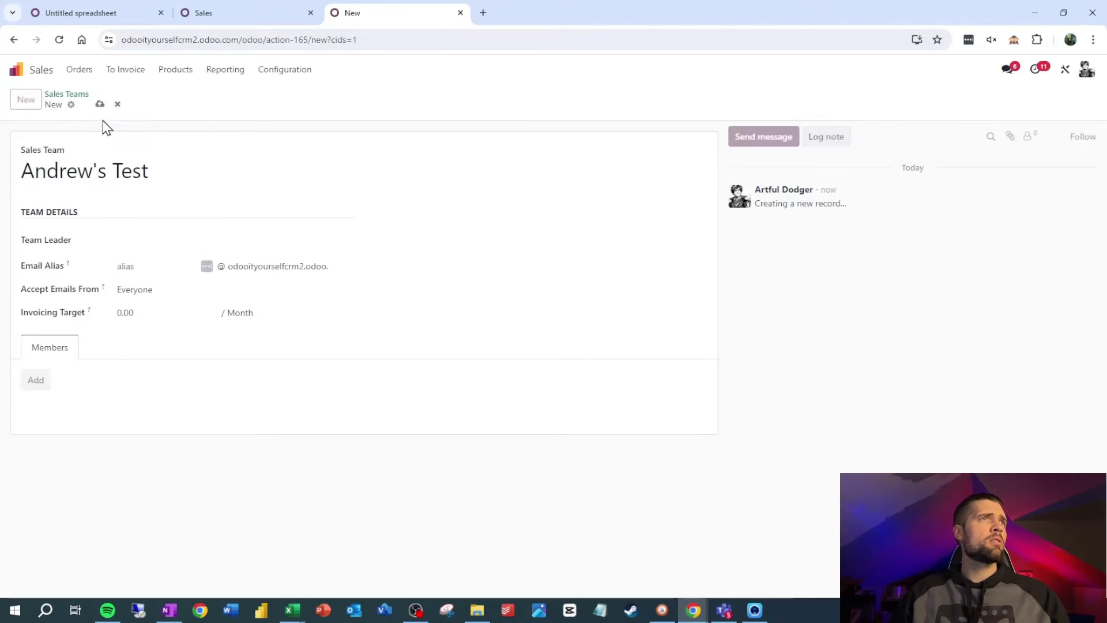
In a duplicated tab, start a new Sales quotation for a newly created test customer.
{"action": "right_click", "coordinate": [419, 22]}
{"action": "left_click", "coordinate": [457, 127]}
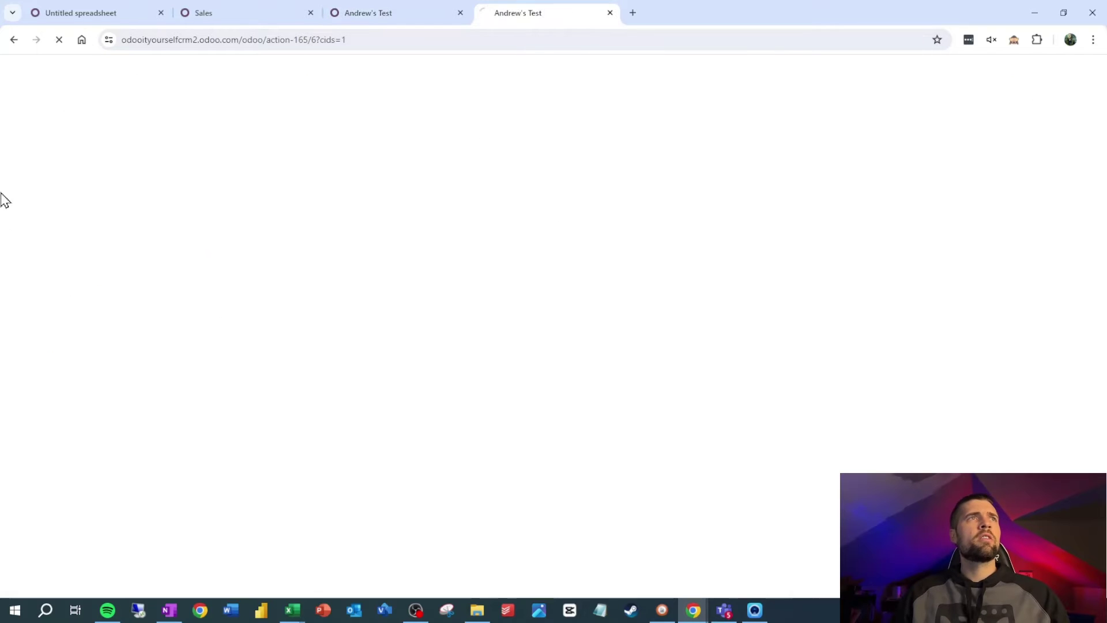
{"action": "left_click", "coordinate": [75, 69]}
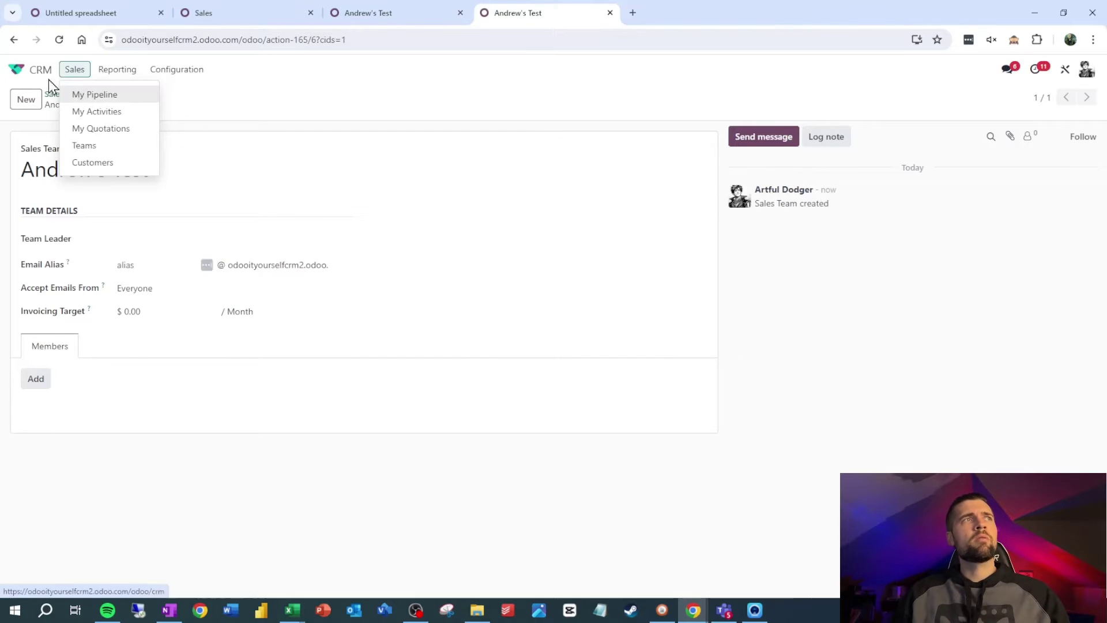
{"action": "left_click", "coordinate": [17, 69]}
{"action": "type", "text": "sal"}
{"action": "left_click", "coordinate": [440, 229]}
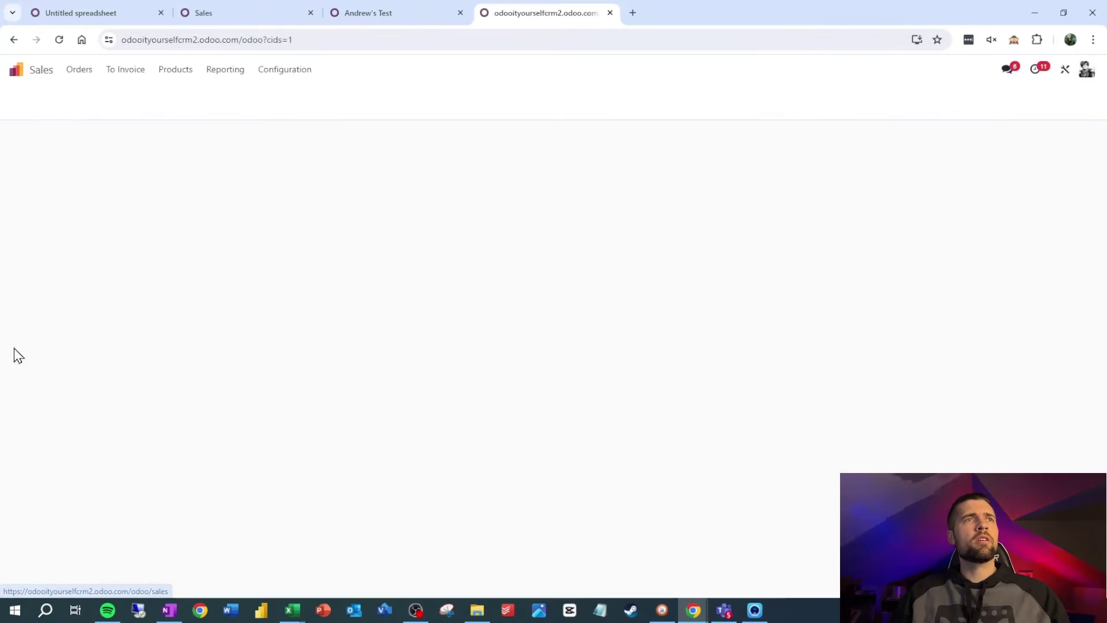
{"action": "left_click", "coordinate": [26, 106]}
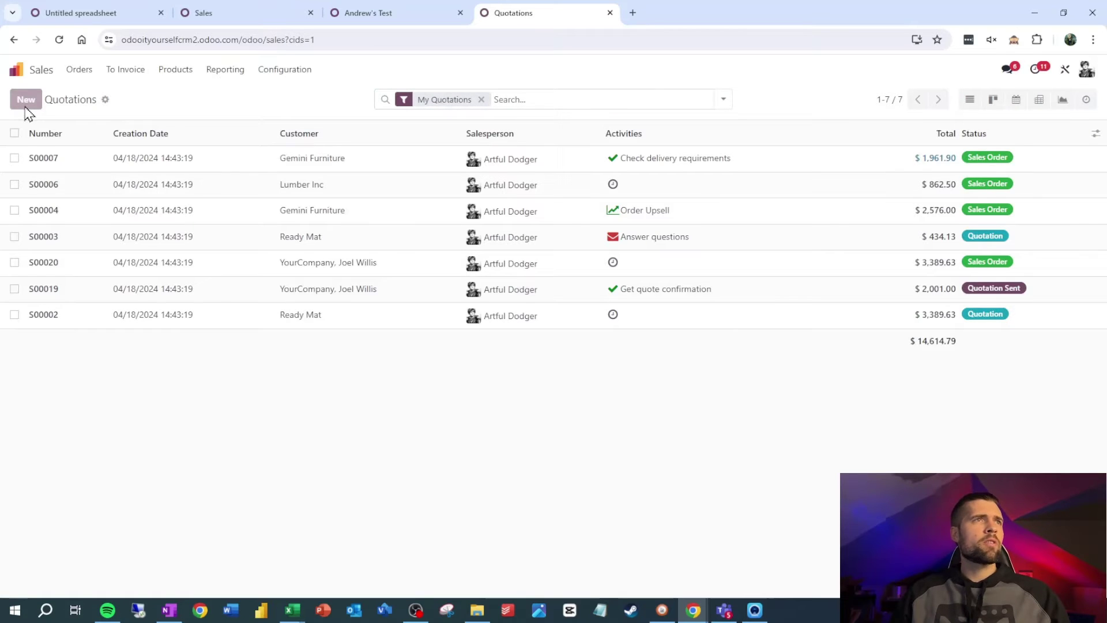
{"action": "type", "text": "Andrew Test"}
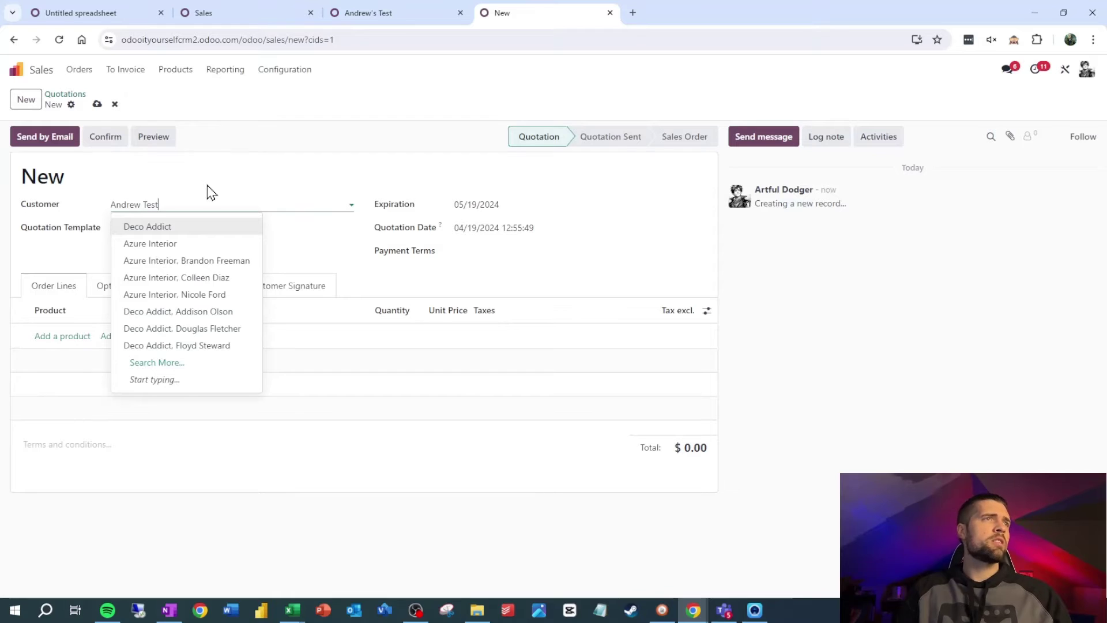
{"action": "left_click", "coordinate": [189, 227]}
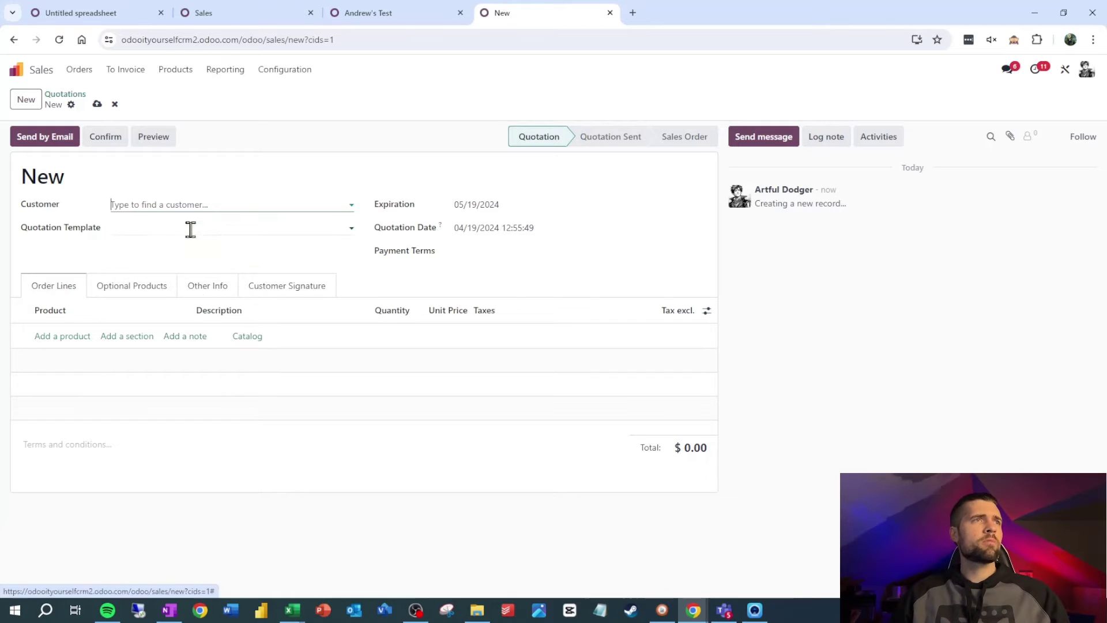
Add an order line of 100 Acoustic Bloc Screens.
{"action": "left_click", "coordinate": [64, 335]}
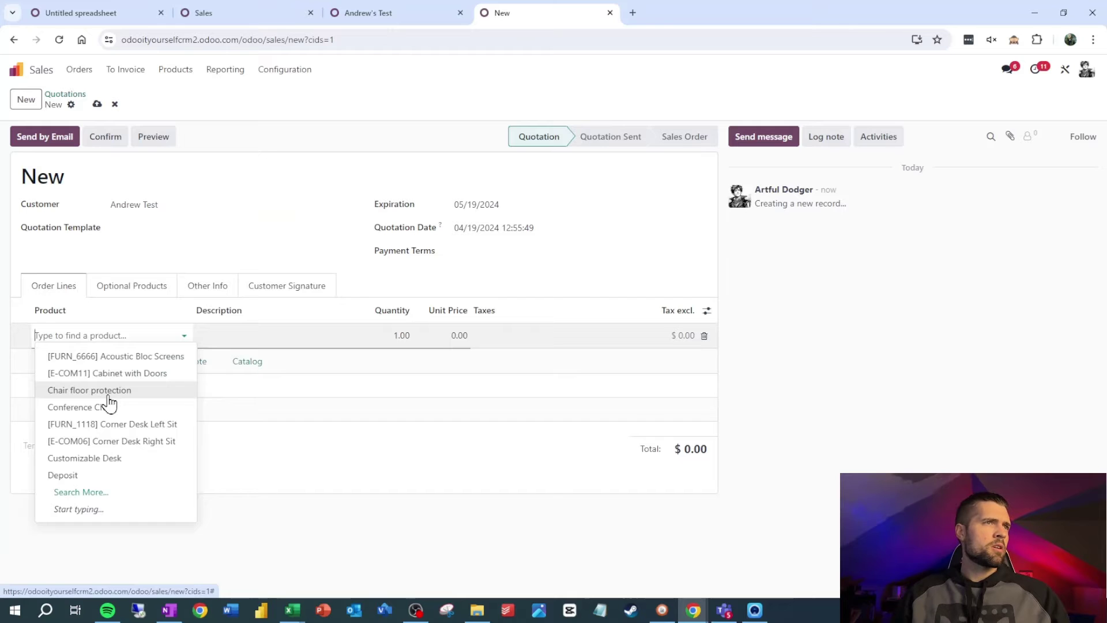
{"action": "left_click", "coordinate": [145, 357]}
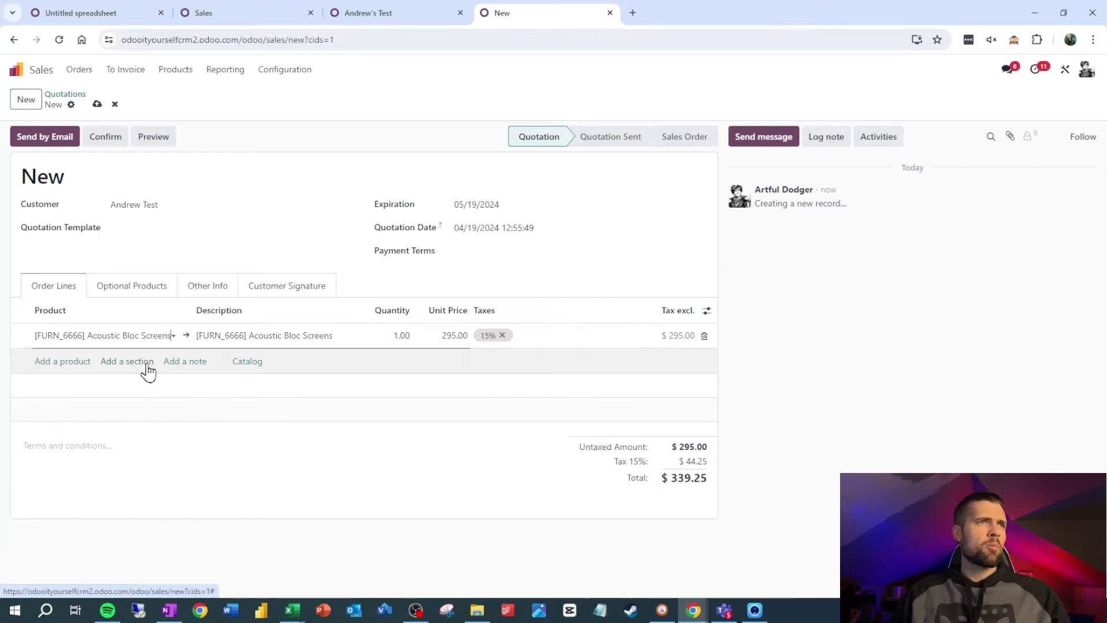
{"action": "left_click", "coordinate": [403, 336]}
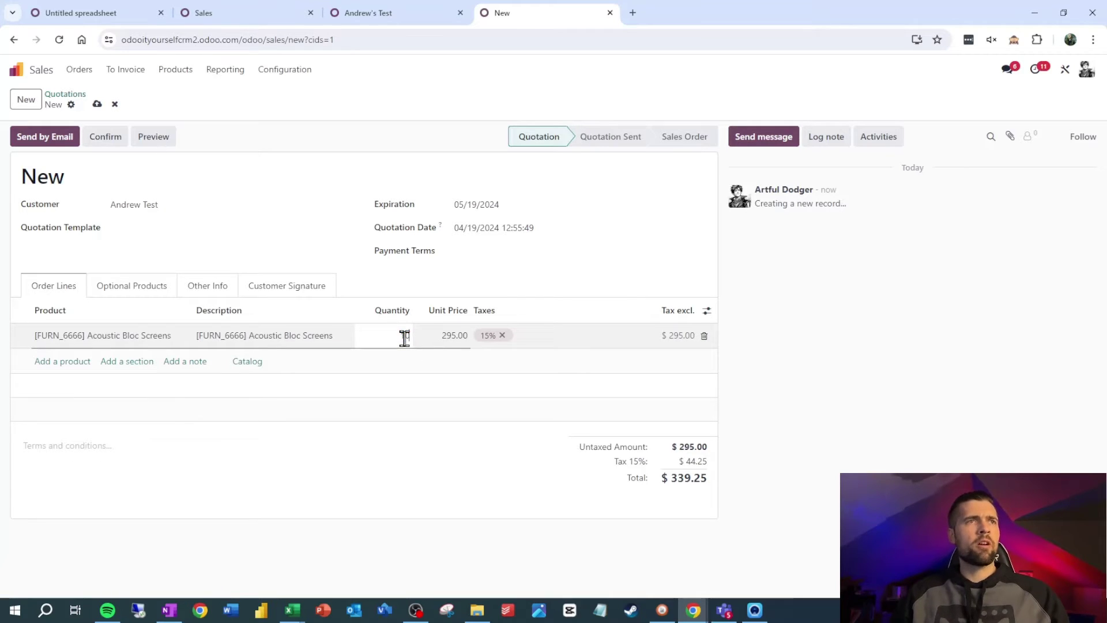
{"action": "left_click", "coordinate": [632, 294]}
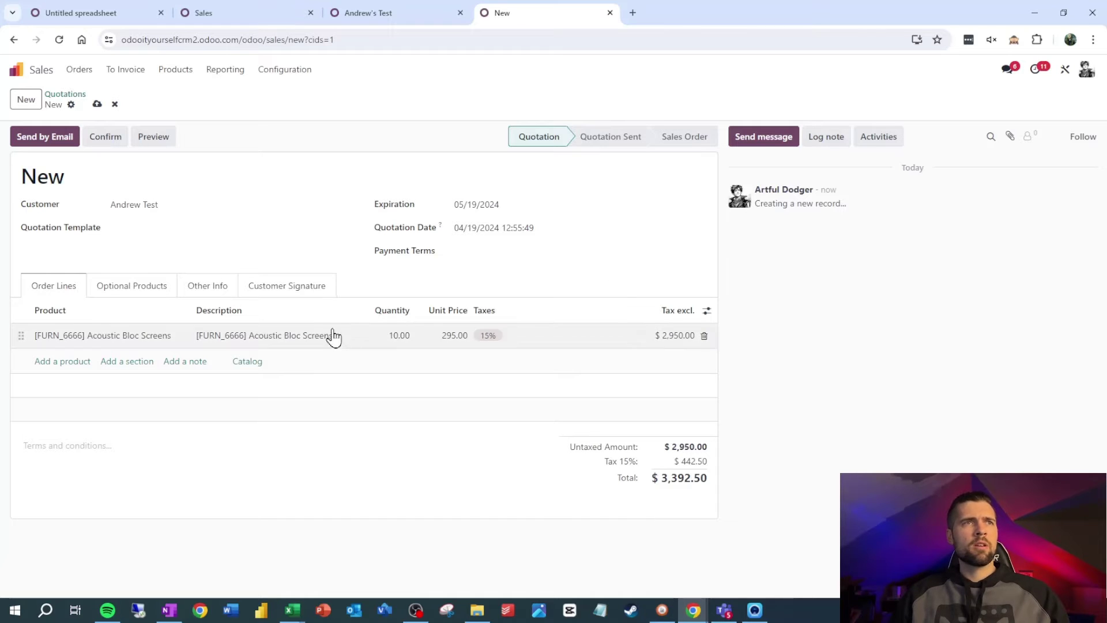
{"action": "left_click", "coordinate": [401, 335]}
{"action": "type", "text": "20"}
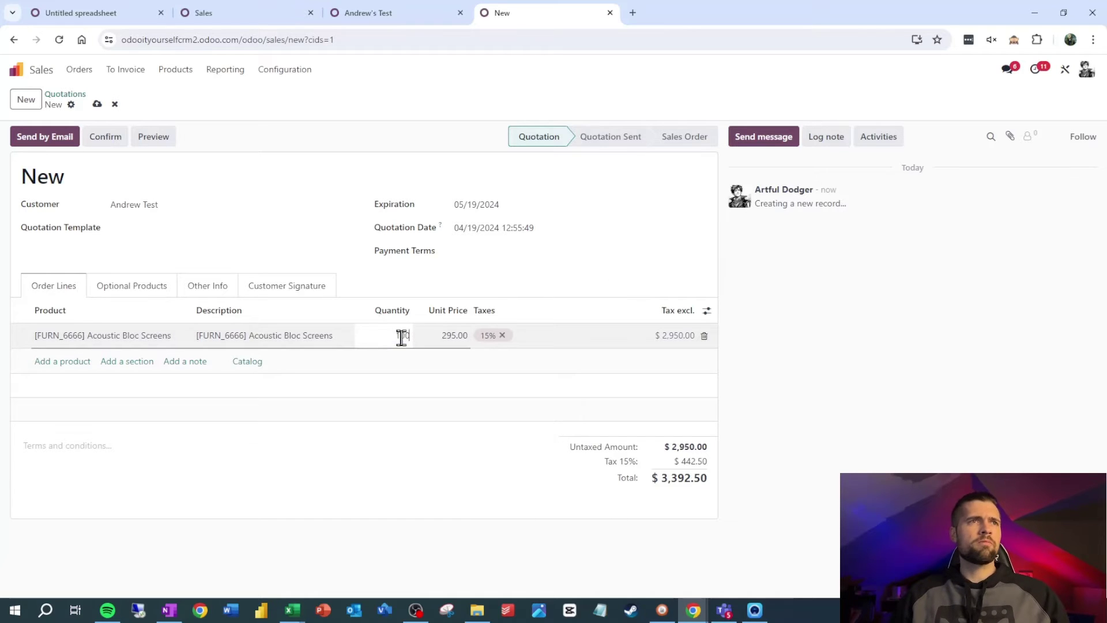
{"action": "left_click", "coordinate": [596, 264]}
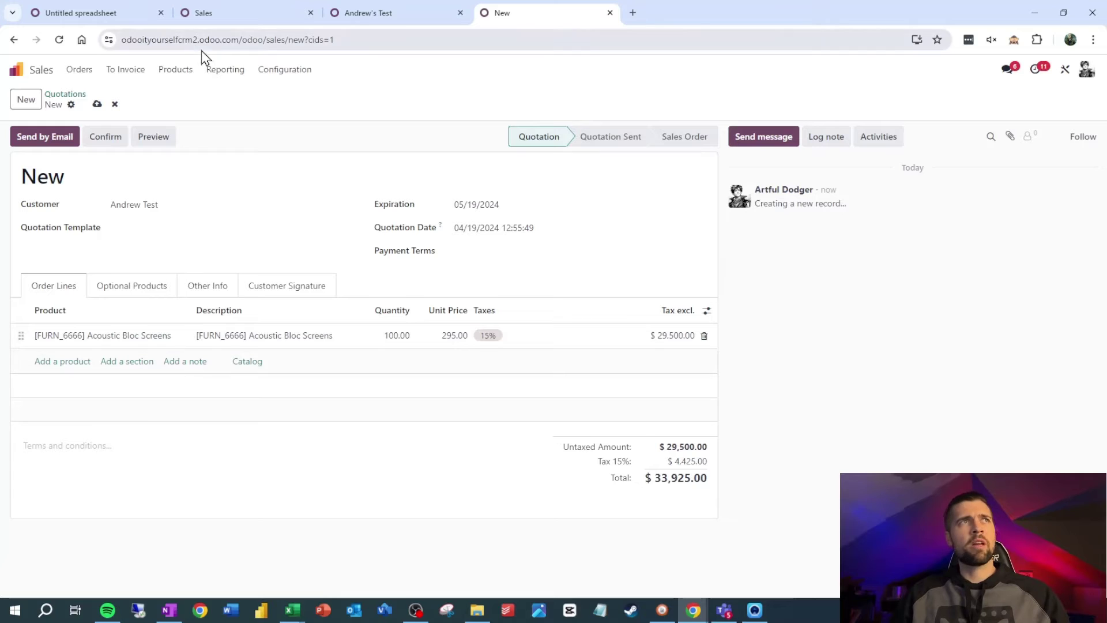
Assign the quotation to the test sales team, save it and confirm it as a sales order.
{"action": "left_click", "coordinate": [62, 7]}
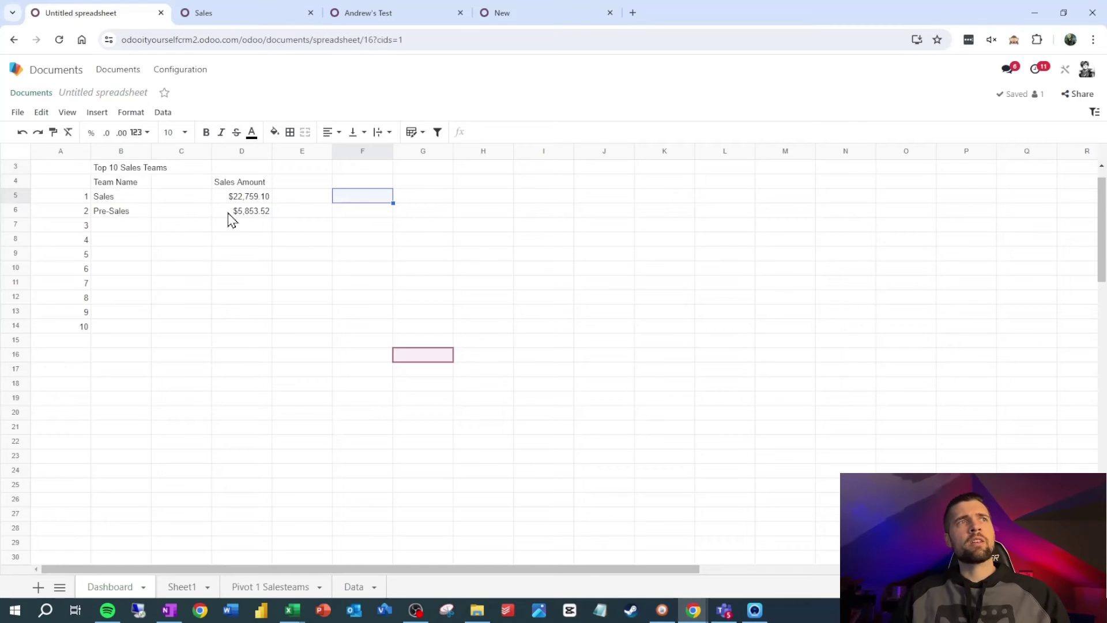
{"action": "left_click", "coordinate": [500, 12]}
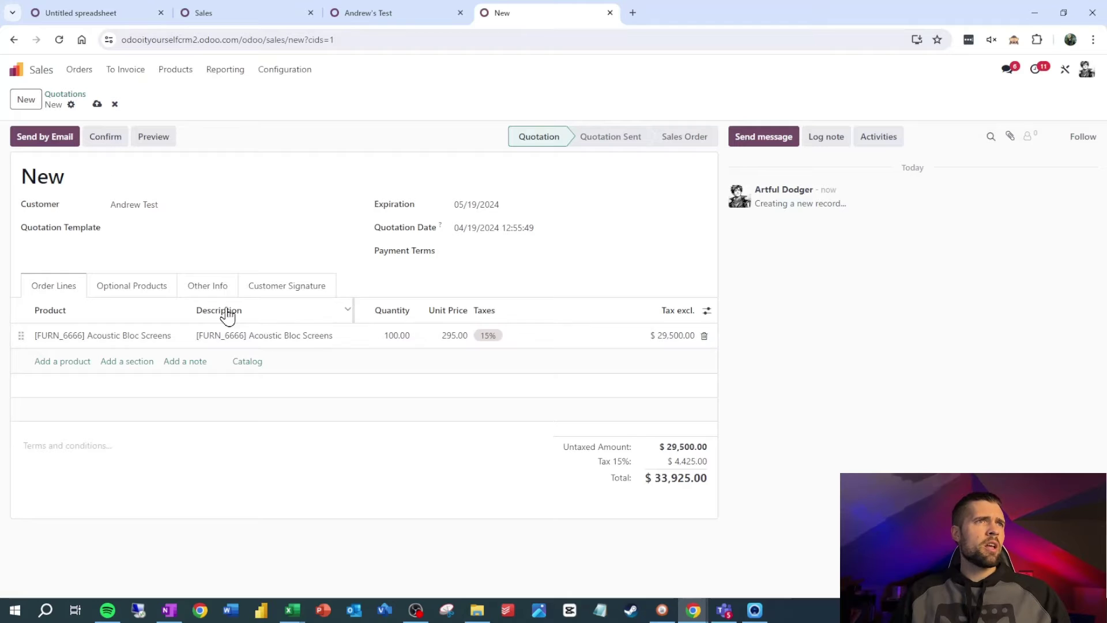
{"action": "left_click", "coordinate": [205, 286]}
{"action": "left_click", "coordinate": [143, 384]}
{"action": "left_click", "coordinate": [154, 418]}
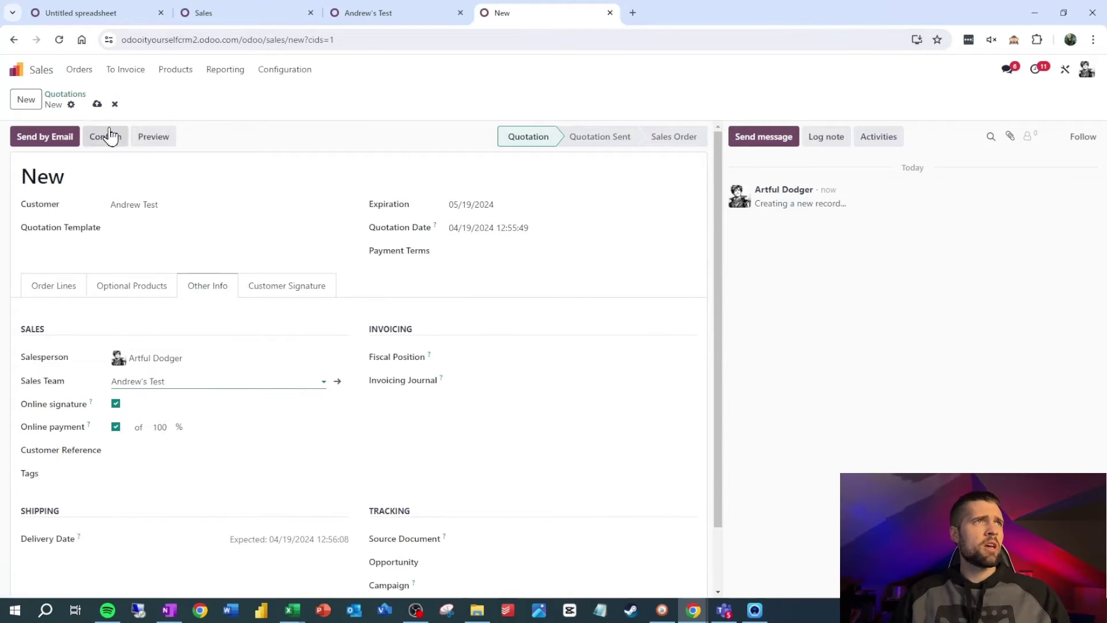
{"action": "left_click", "coordinate": [97, 104]}
{"action": "left_click", "coordinate": [110, 137]}
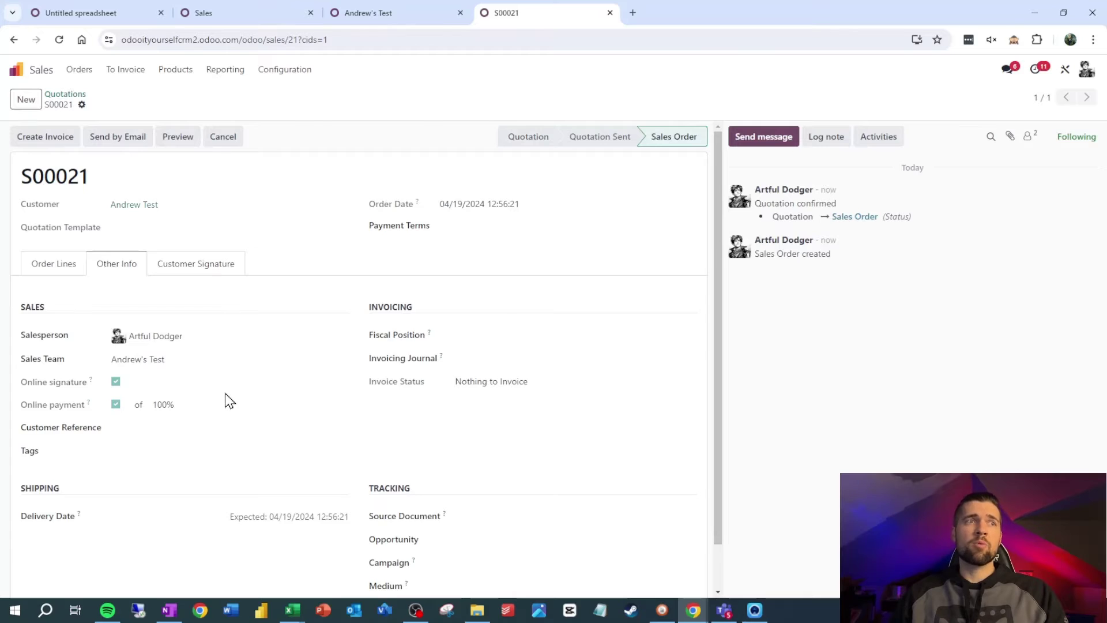
Reload the dashboard spreadsheet and check Top 10 Sales Teams now shows the test team's $33,925.00.
{"action": "key", "text": "ctrl+1"}
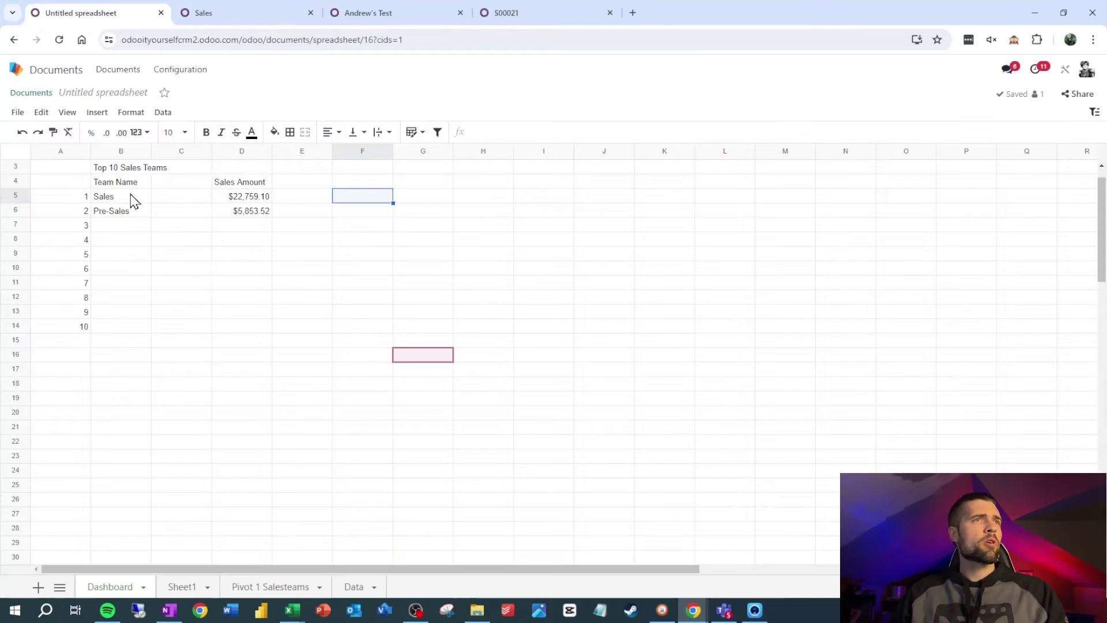
{"action": "left_click", "coordinate": [59, 42]}
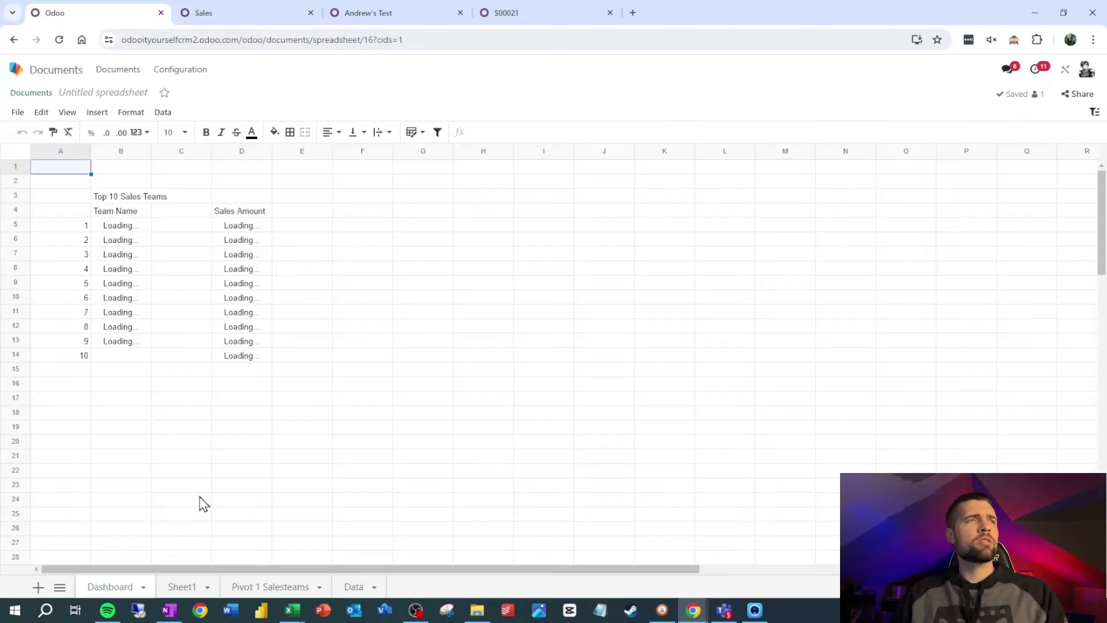
{"action": "left_click", "coordinate": [114, 228]}
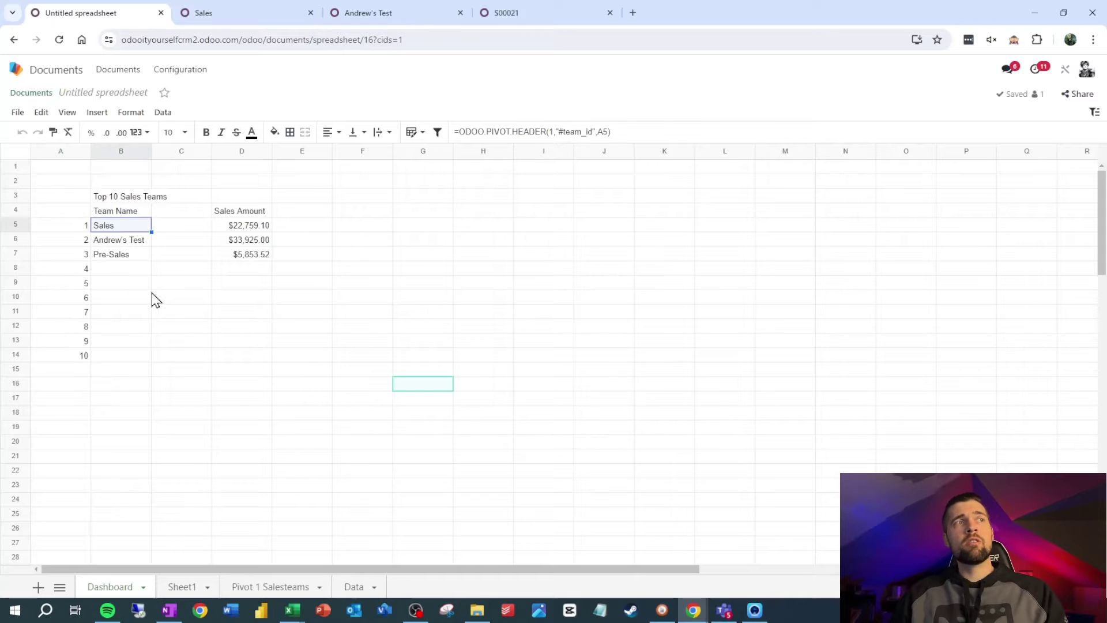
{"action": "key", "text": "Right"}
{"action": "key", "text": "Right"}
{"action": "key", "text": "Down"}
{"action": "key", "text": "Left"}
{"action": "key", "text": "Left"}
{"action": "key", "text": "Down"}
{"action": "key", "text": "Right"}
{"action": "key", "text": "Right"}
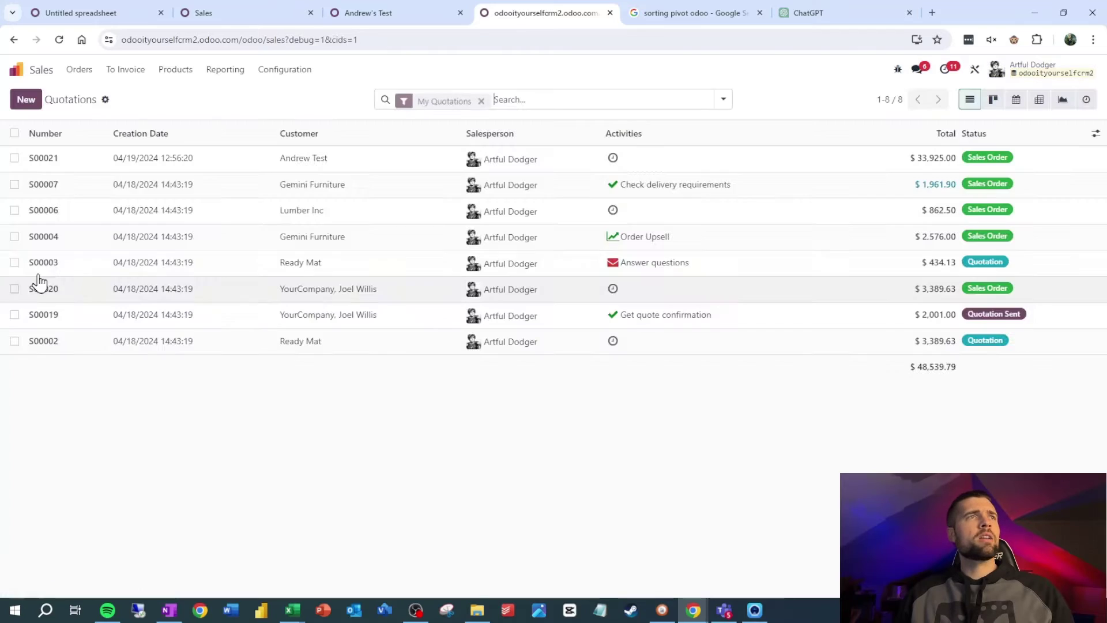
Pivot all quotations by Sales Team, sorted by Total from largest to smallest.
{"action": "left_click", "coordinate": [1039, 103]}
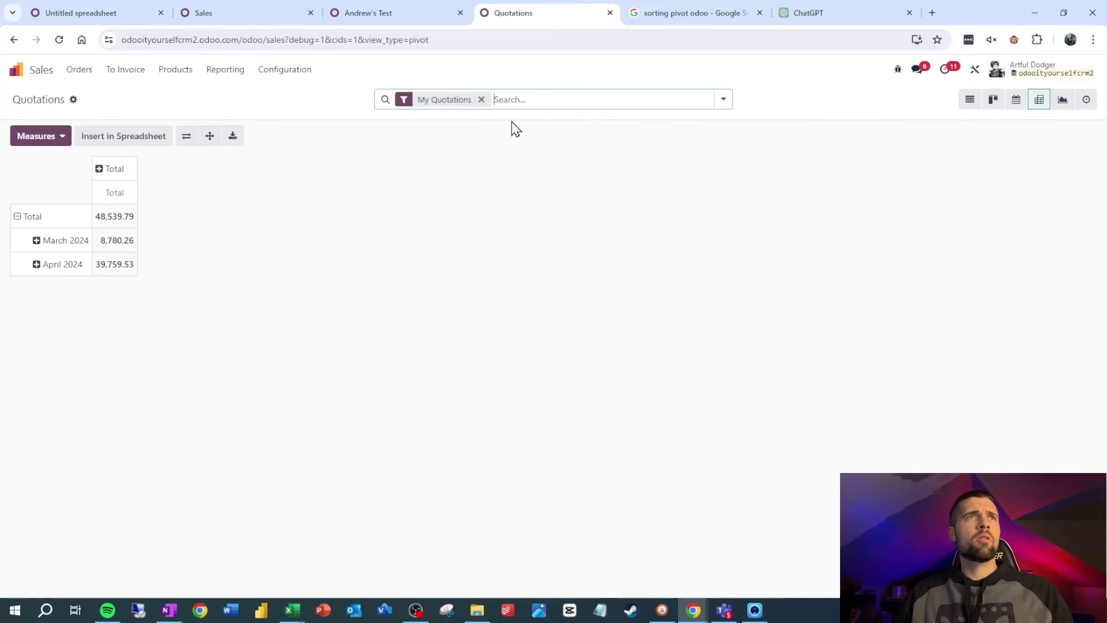
{"action": "left_click", "coordinate": [481, 100]}
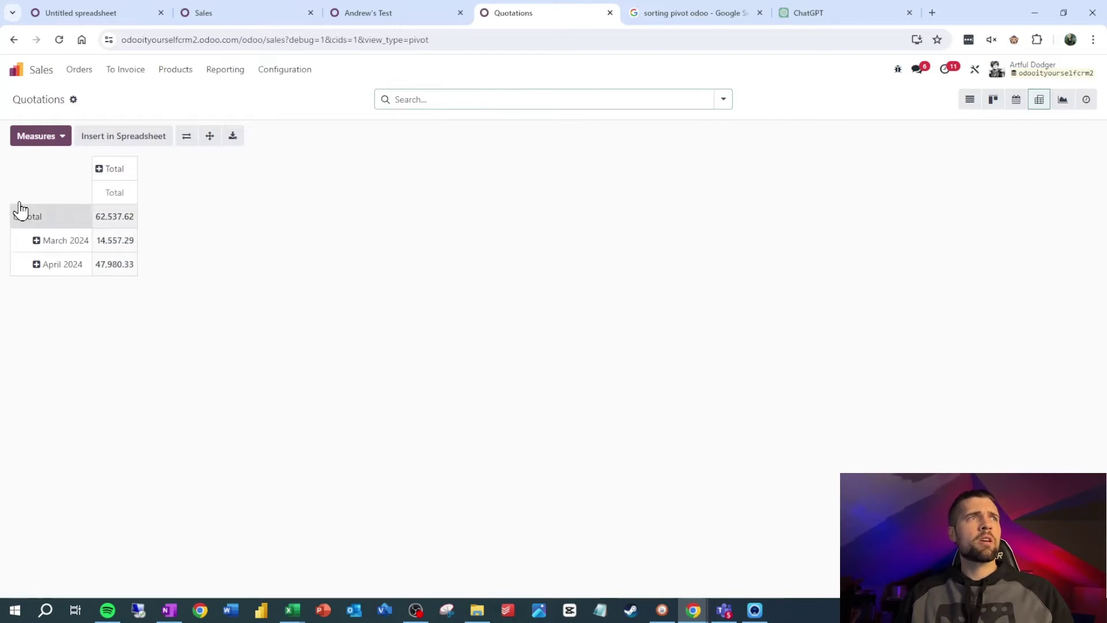
{"action": "left_click", "coordinate": [18, 218]}
{"action": "left_click", "coordinate": [18, 218]}
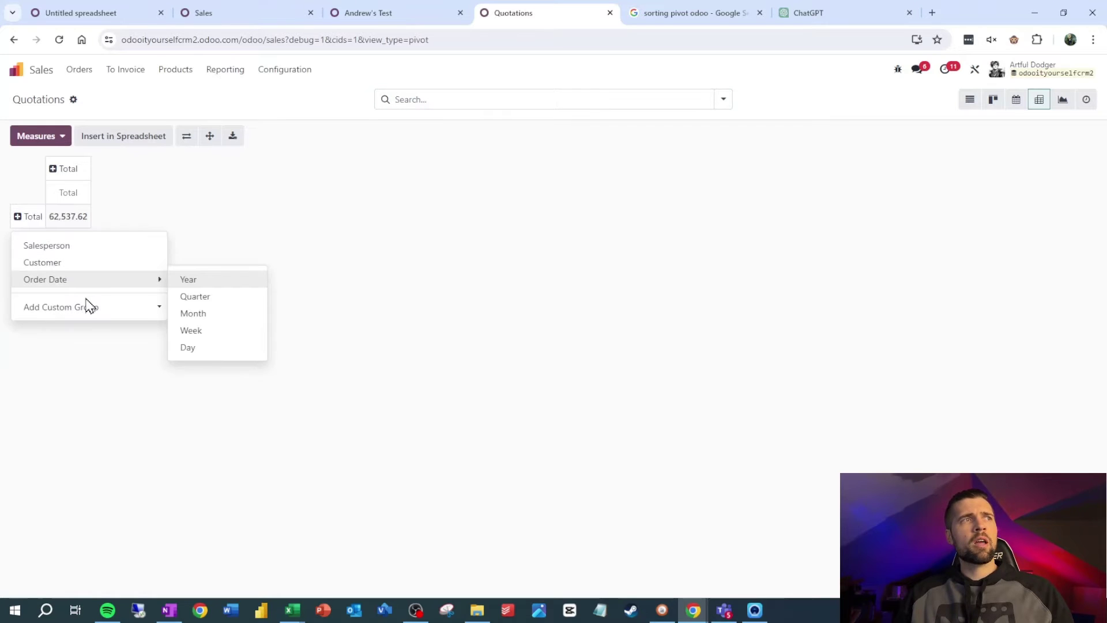
{"action": "left_click", "coordinate": [87, 306]}
{"action": "scroll", "coordinate": [143, 410], "scroll_direction": "down", "scroll_amount": 6}
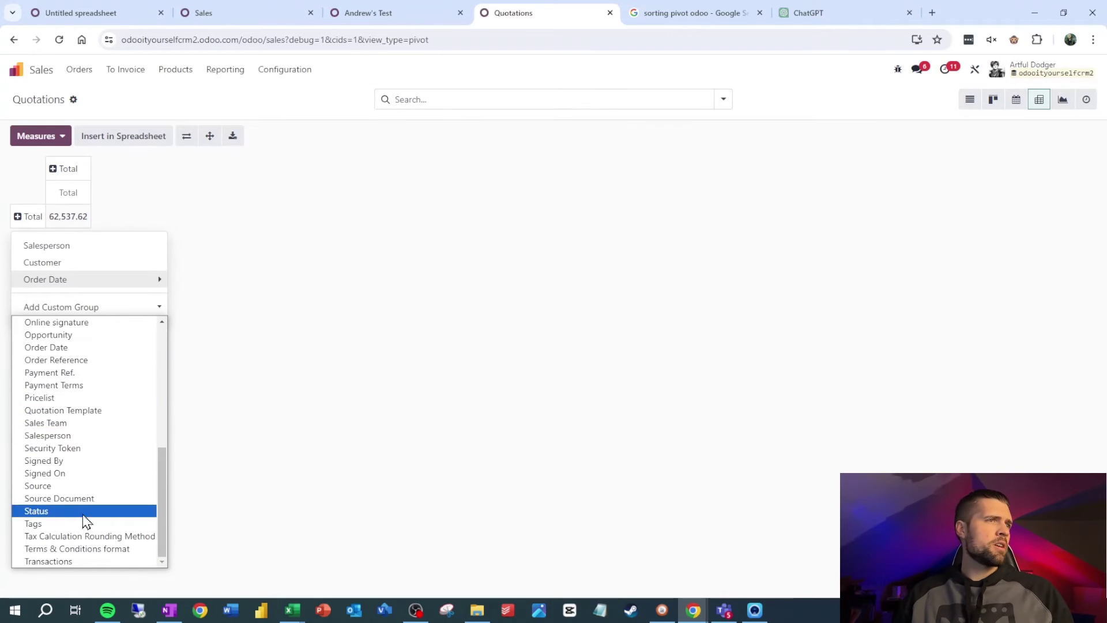
{"action": "left_click", "coordinate": [74, 424]}
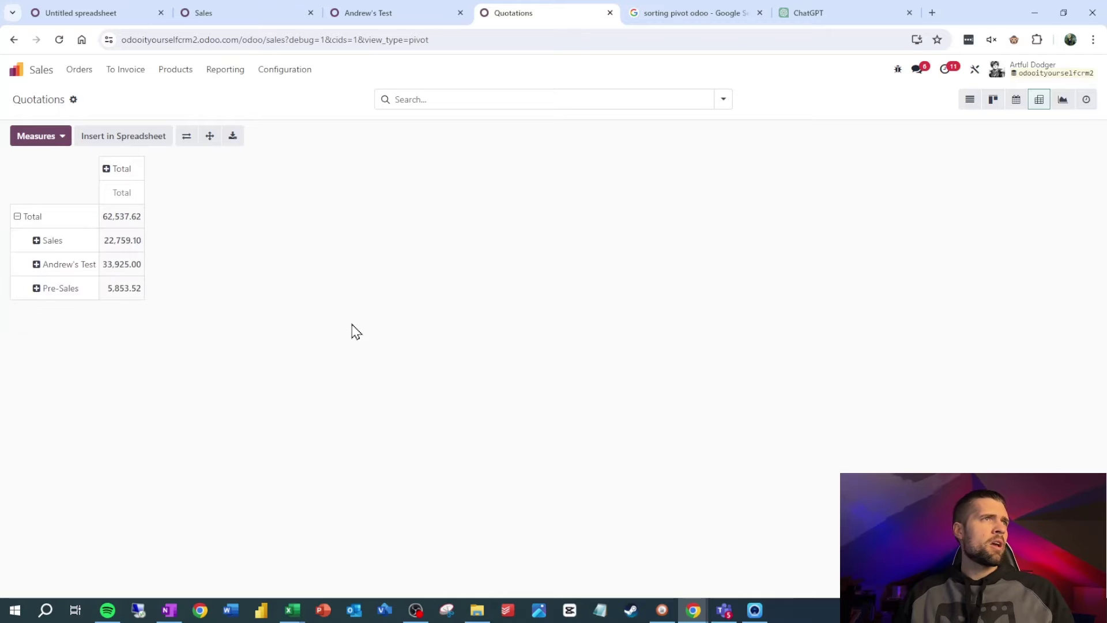
{"action": "left_click", "coordinate": [116, 193]}
{"action": "left_click", "coordinate": [116, 196]}
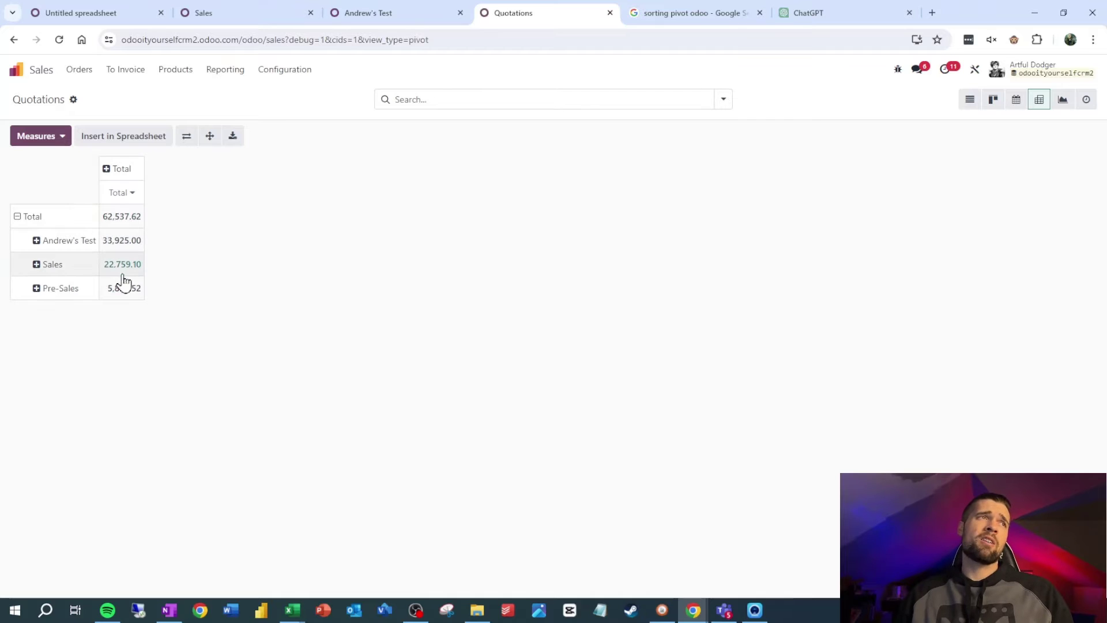
Insert the team pivot into the Untitled spreadsheet as Sheet2.
{"action": "left_click", "coordinate": [121, 138]}
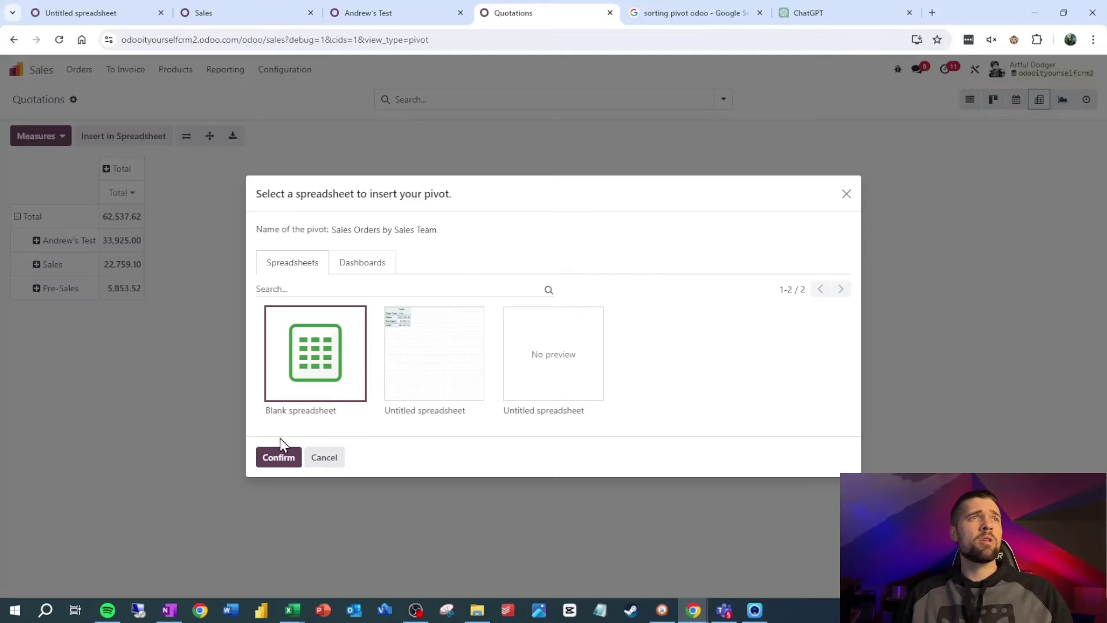
{"action": "left_click", "coordinate": [392, 413]}
{"action": "left_click", "coordinate": [279, 457]}
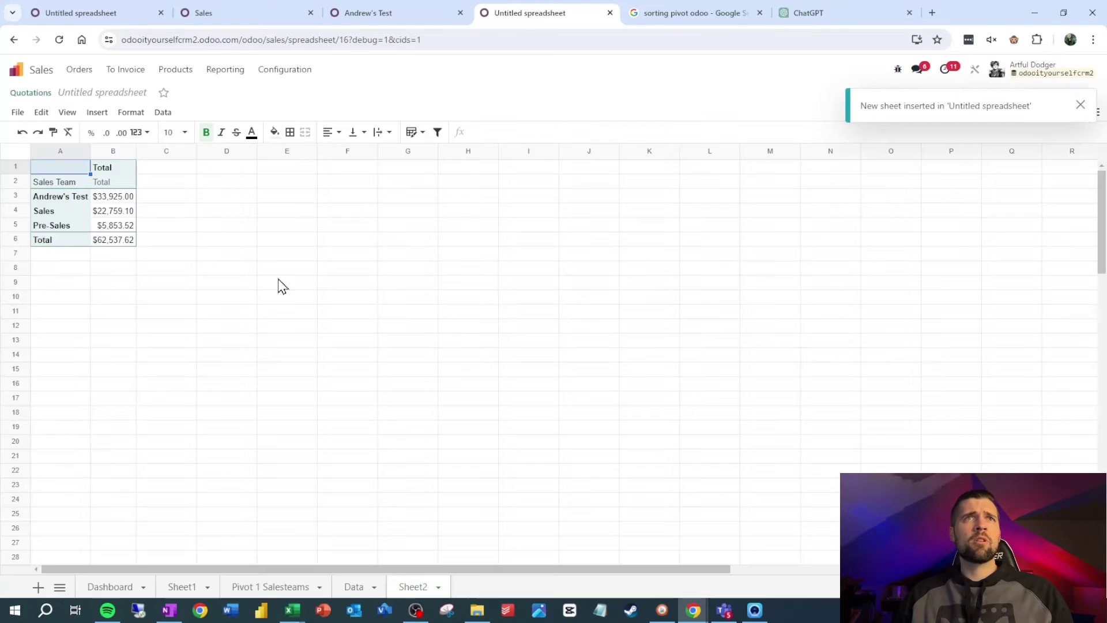
On the Dashboard sheet, point the B5:B7 and D5 formulas at pivot 2.
{"action": "left_click", "coordinate": [115, 14]}
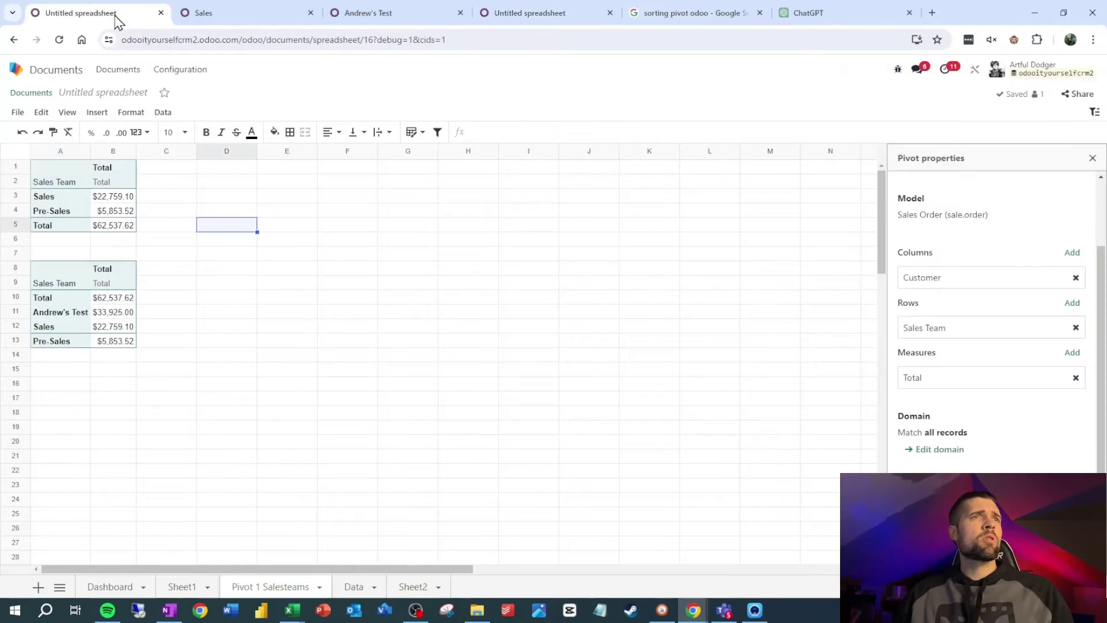
{"action": "left_click", "coordinate": [114, 594]}
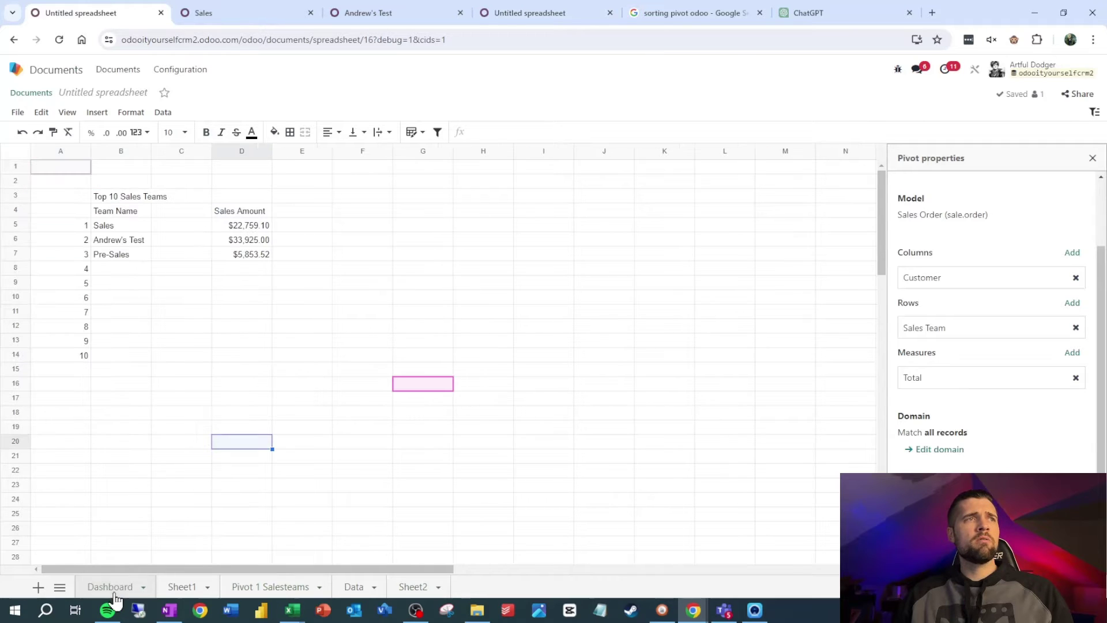
{"action": "left_click", "coordinate": [122, 227]}
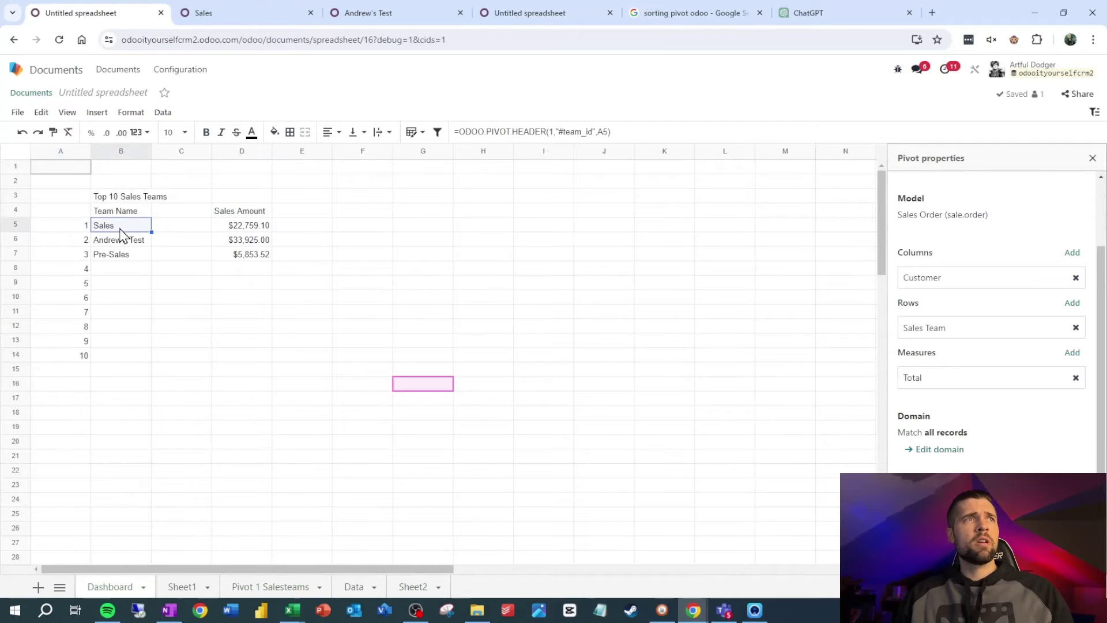
{"action": "left_click", "coordinate": [551, 132]}
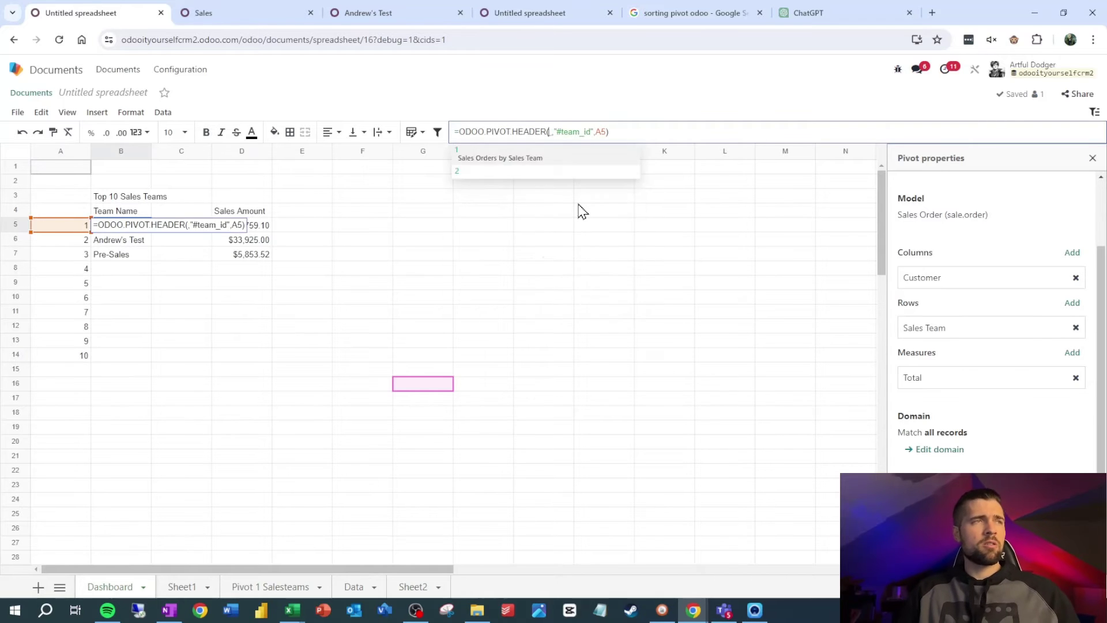
{"action": "key", "text": "Return"}
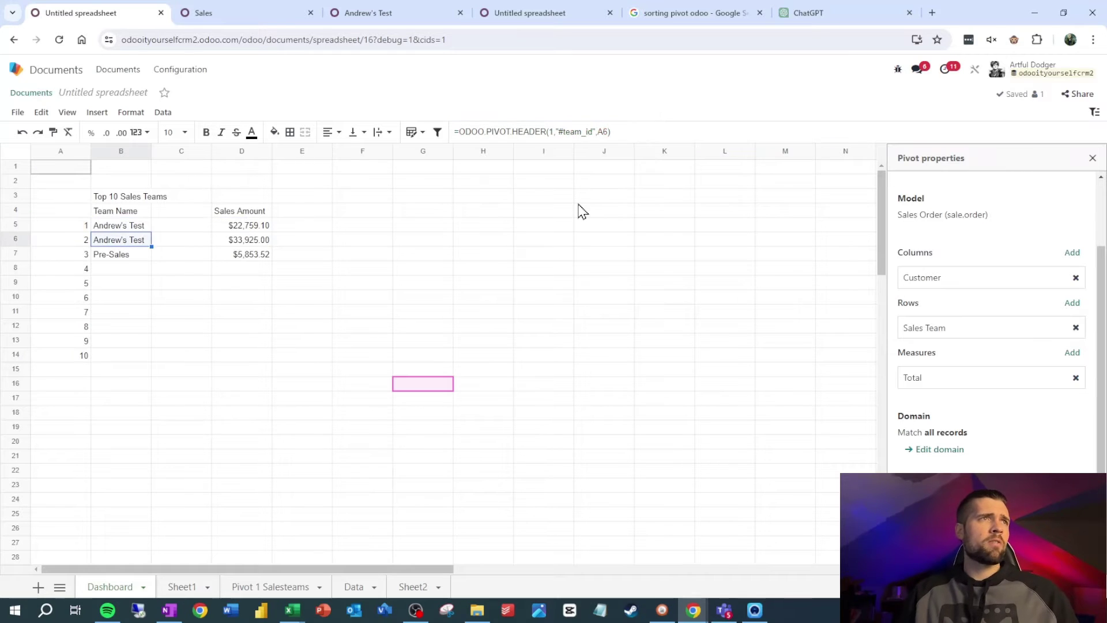
{"action": "left_click", "coordinate": [555, 131]}
{"action": "key", "text": "Return"}
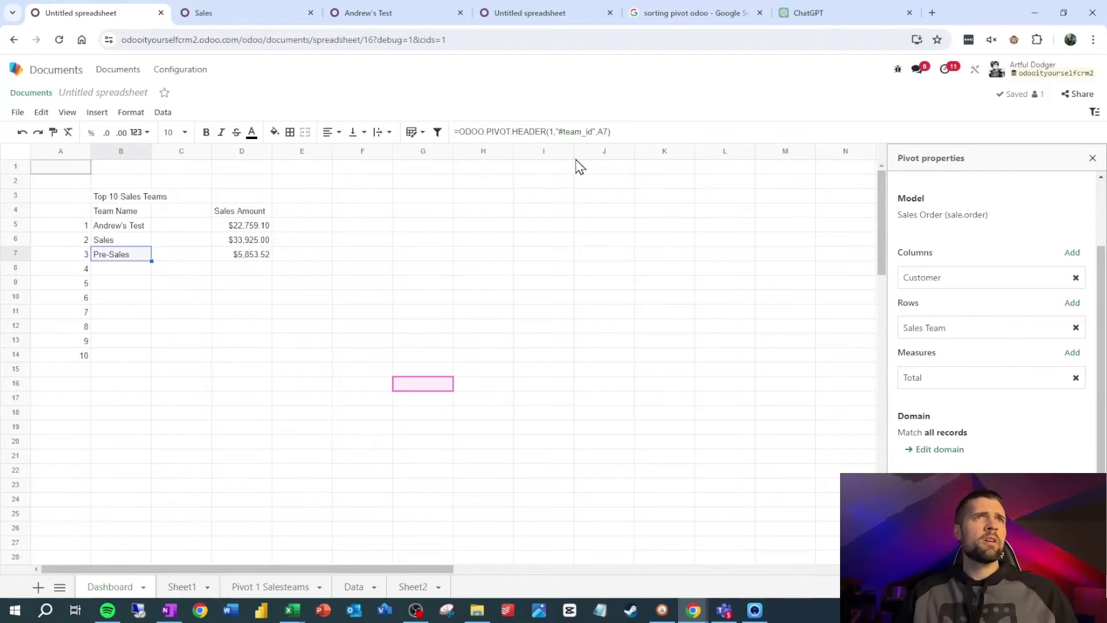
{"action": "left_click", "coordinate": [554, 131]}
{"action": "key", "text": "Return"}
{"action": "key", "text": "Up"}
{"action": "key", "text": "Up"}
{"action": "key", "text": "Up"}
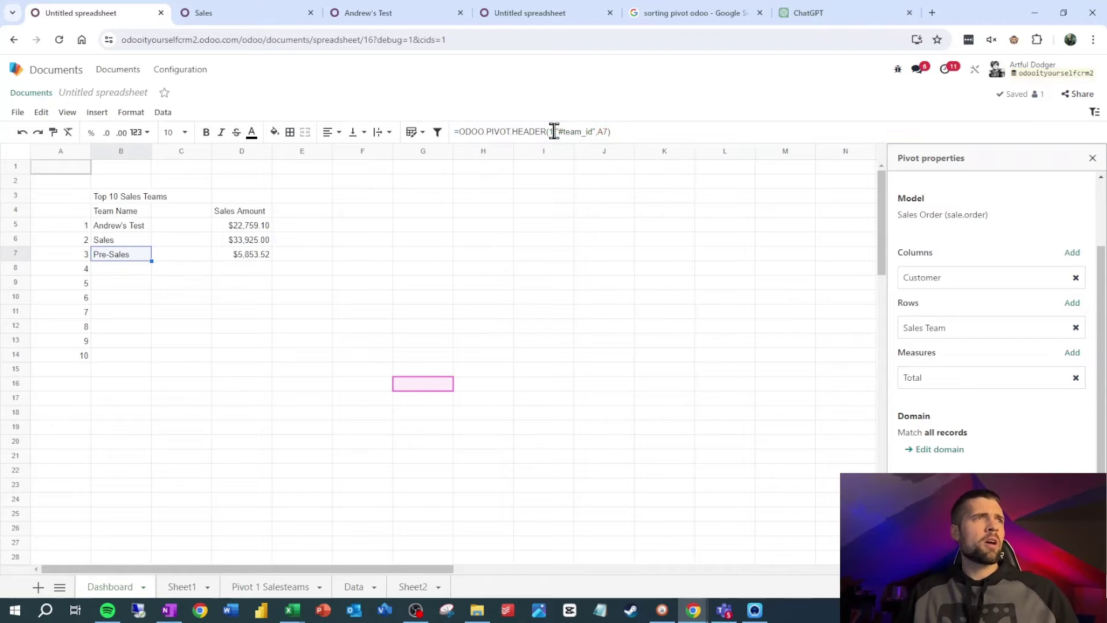
{"action": "key", "text": "Right"}
{"action": "key", "text": "Right"}
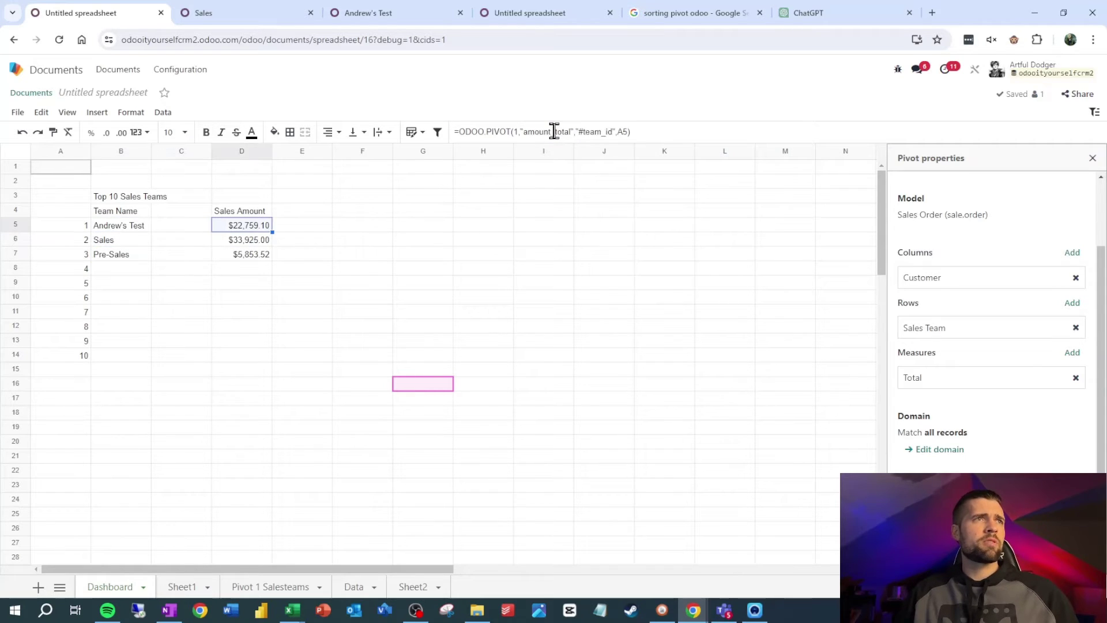
{"action": "left_click", "coordinate": [515, 136]}
{"action": "key", "text": "Return"}
Copy the B5:D5 formulas down to row 14 so teams rank $33,925.00, $22,759.10, $5,853.52.
{"action": "key", "text": "Up"}
{"action": "key", "text": "Left"}
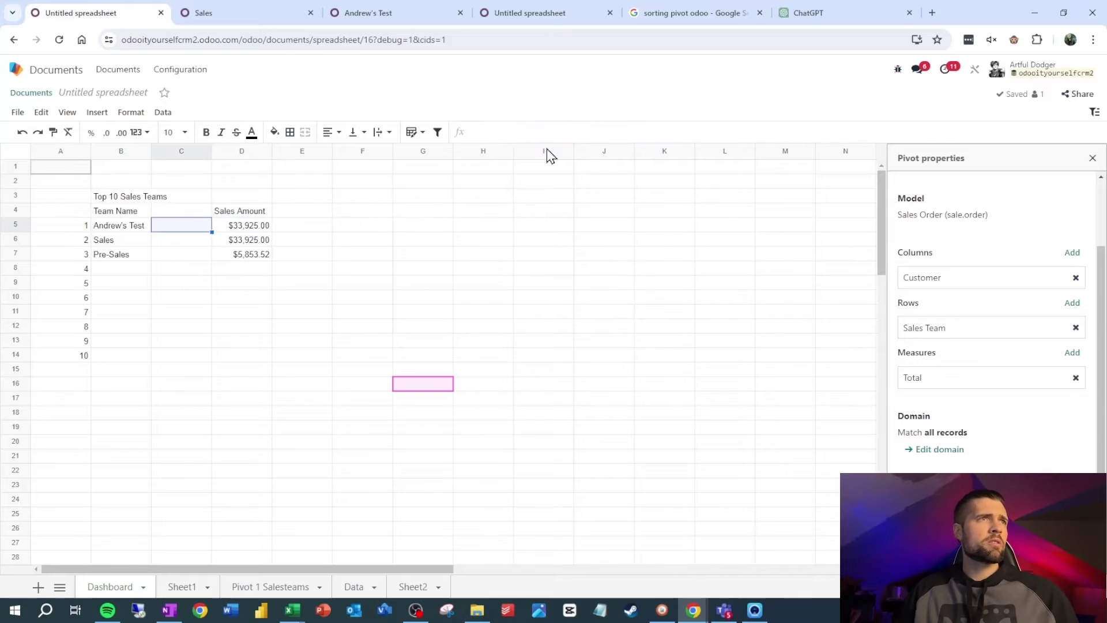
{"action": "key", "text": "Left"}
{"action": "key", "text": "shift+Right"}
{"action": "key", "text": "shift+Right"}
{"action": "key", "text": "ctrl+c"}
{"action": "key", "text": "Down"}
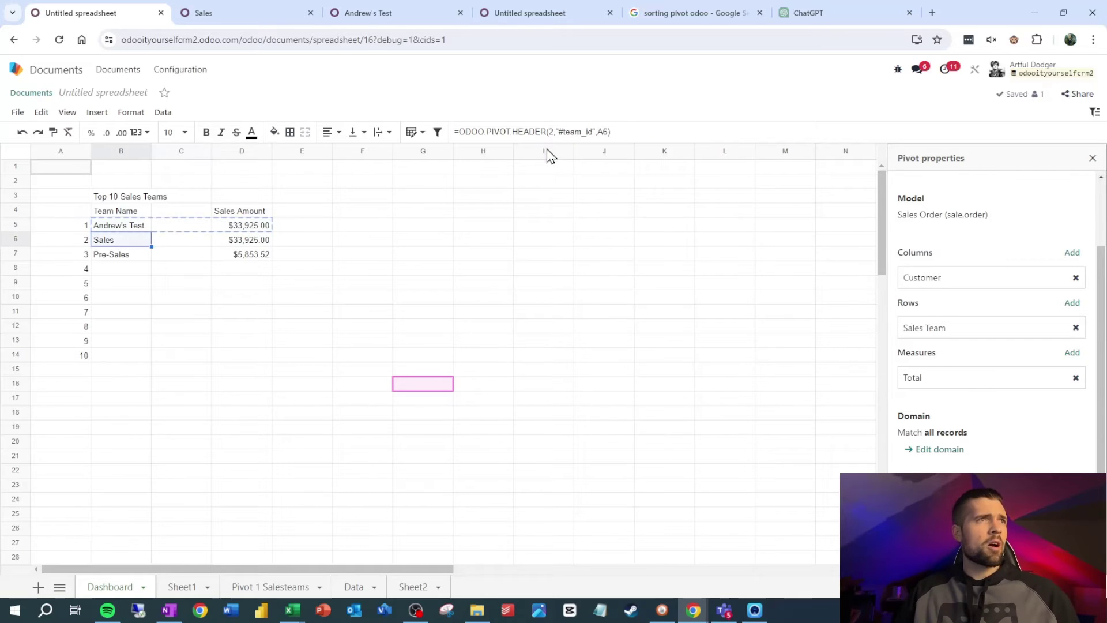
{"action": "key", "text": "shift+Right"}
{"action": "key", "text": "shift+Right"}
{"action": "key", "text": "shift+Down"}
{"action": "key", "text": "shift+Down"}
{"action": "key", "text": "shift+Down"}
{"action": "key", "text": "shift+Down"}
{"action": "key", "text": "shift+Down"}
{"action": "key", "text": "shift+Down"}
{"action": "key", "text": "shift+Down"}
{"action": "key", "text": "shift+Down"}
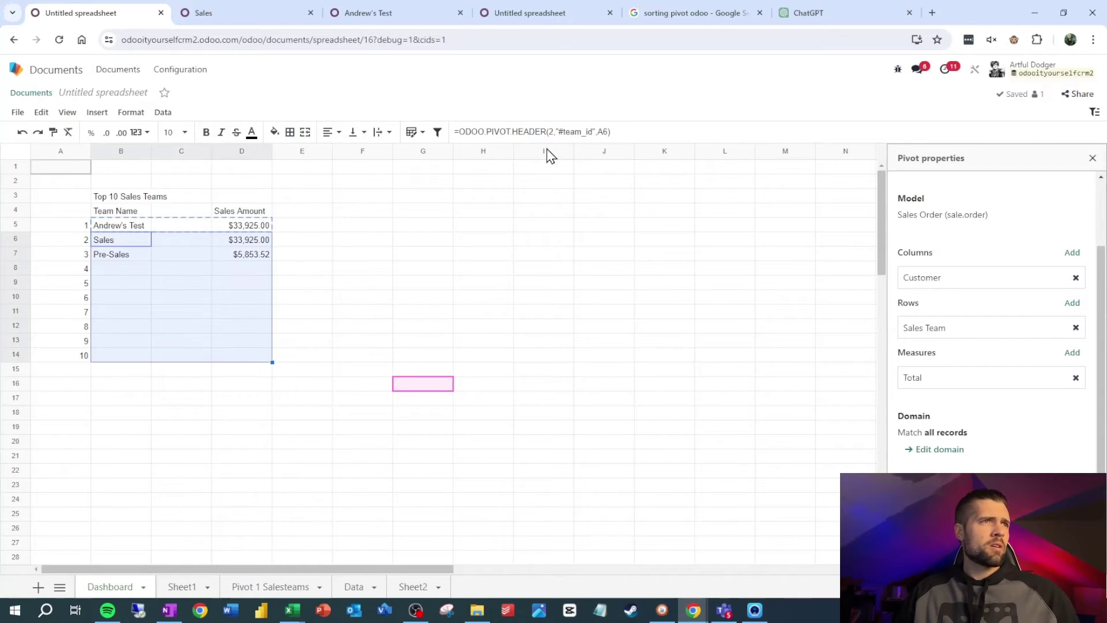
{"action": "left_click", "coordinate": [356, 314]}
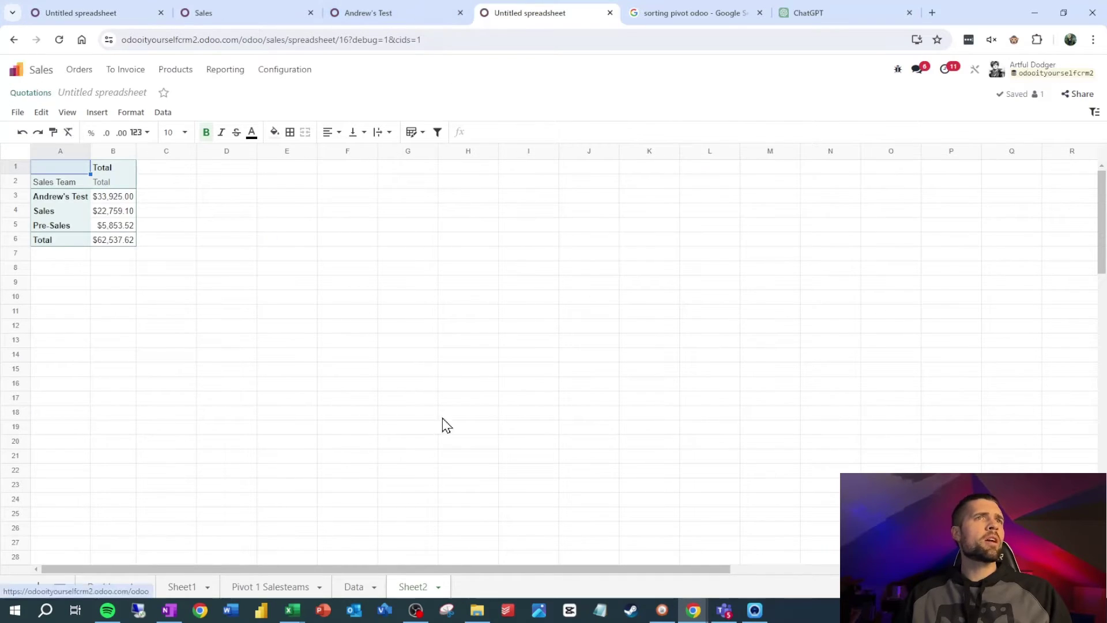
Pivot all quotations by Salesperson, sorted by Total from largest to smallest.
{"action": "left_click", "coordinate": [16, 70]}
{"action": "left_click", "coordinate": [678, 187]}
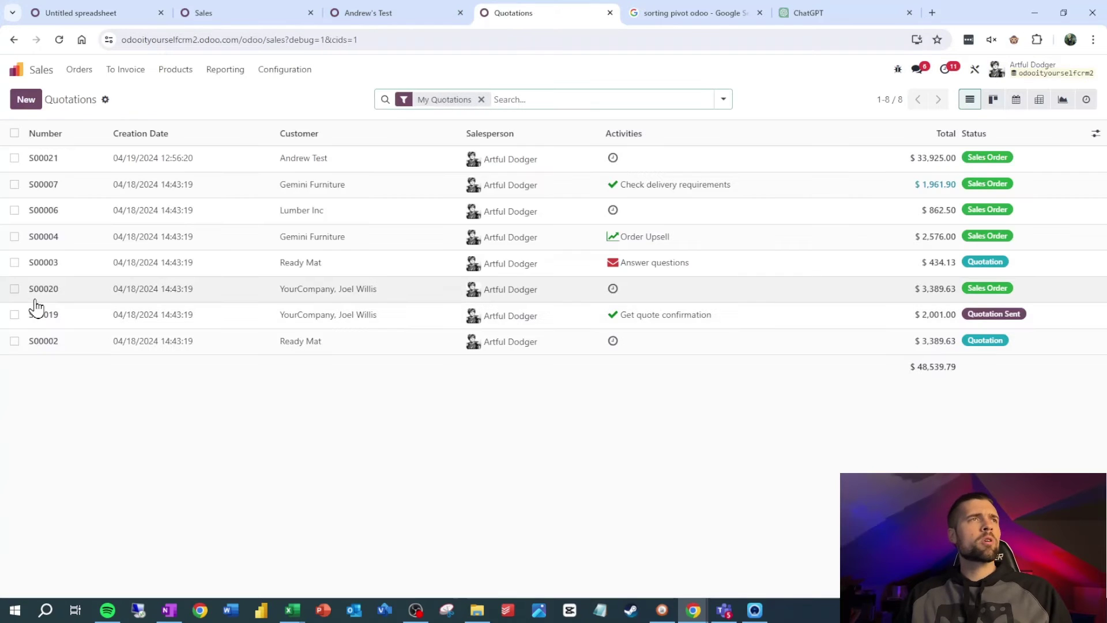
{"action": "left_click", "coordinate": [481, 100]}
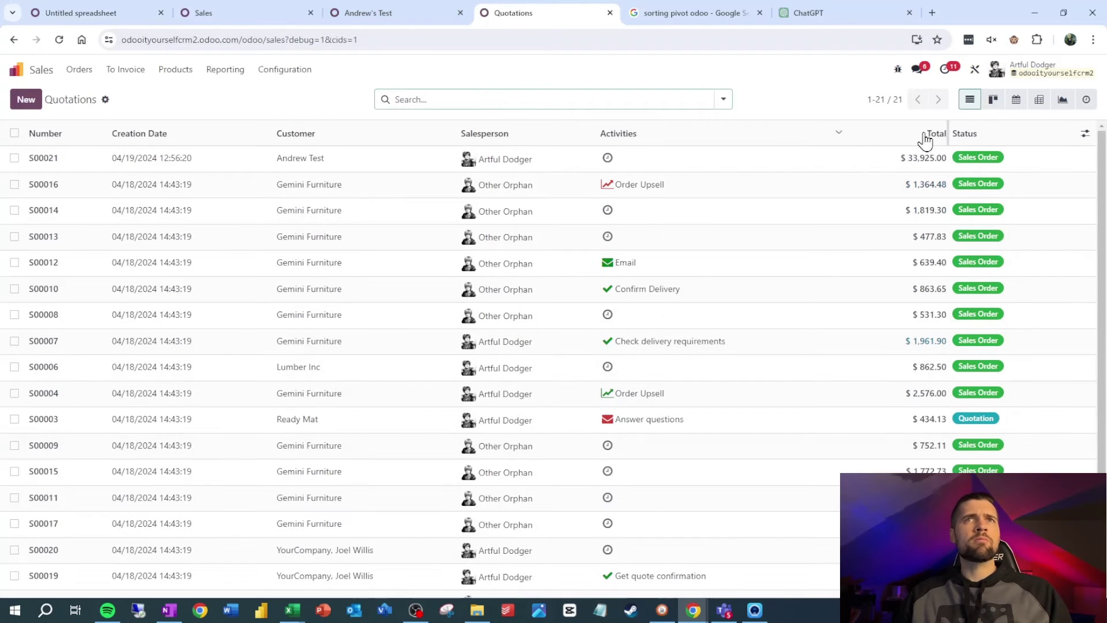
{"action": "left_click", "coordinate": [1032, 103]}
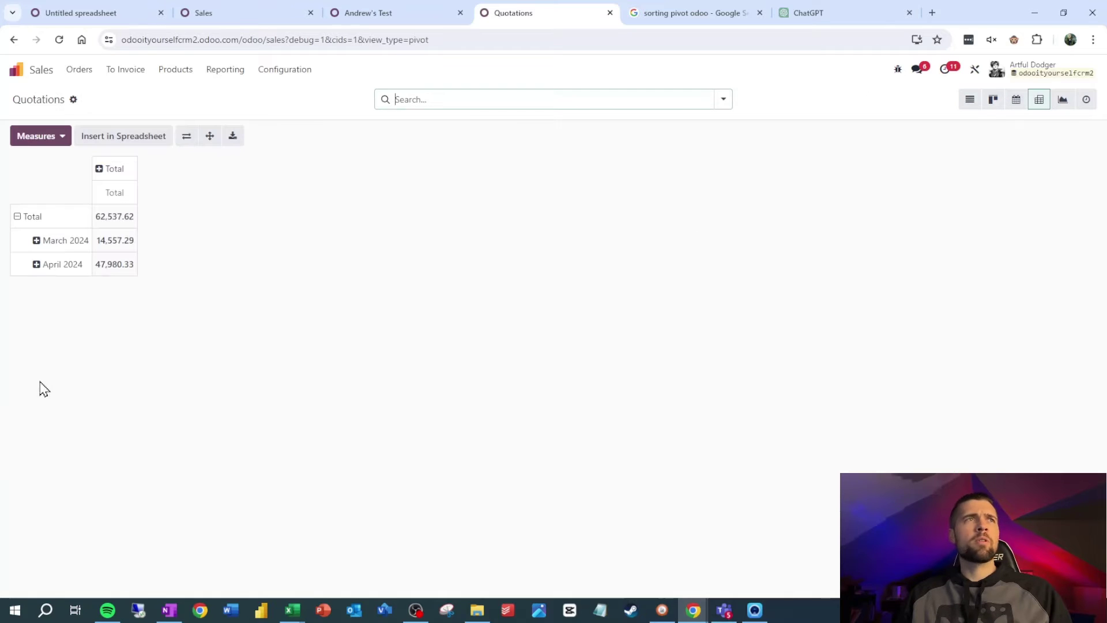
{"action": "left_click", "coordinate": [19, 218]}
{"action": "left_click", "coordinate": [18, 218]}
{"action": "left_click", "coordinate": [81, 308]}
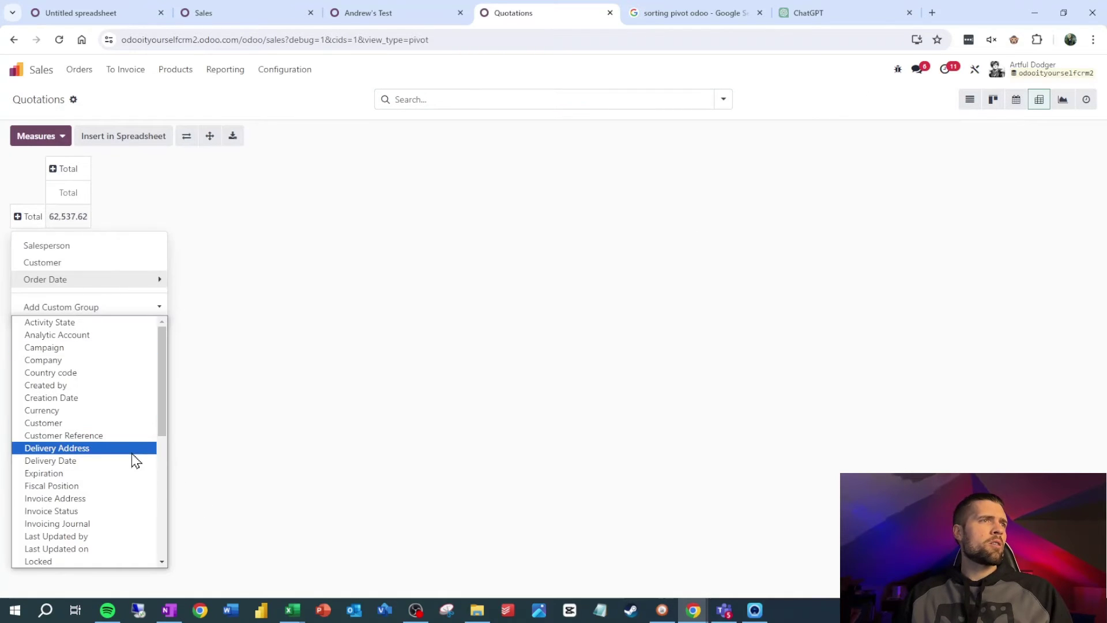
{"action": "left_click", "coordinate": [95, 306]}
{"action": "left_click", "coordinate": [88, 254]}
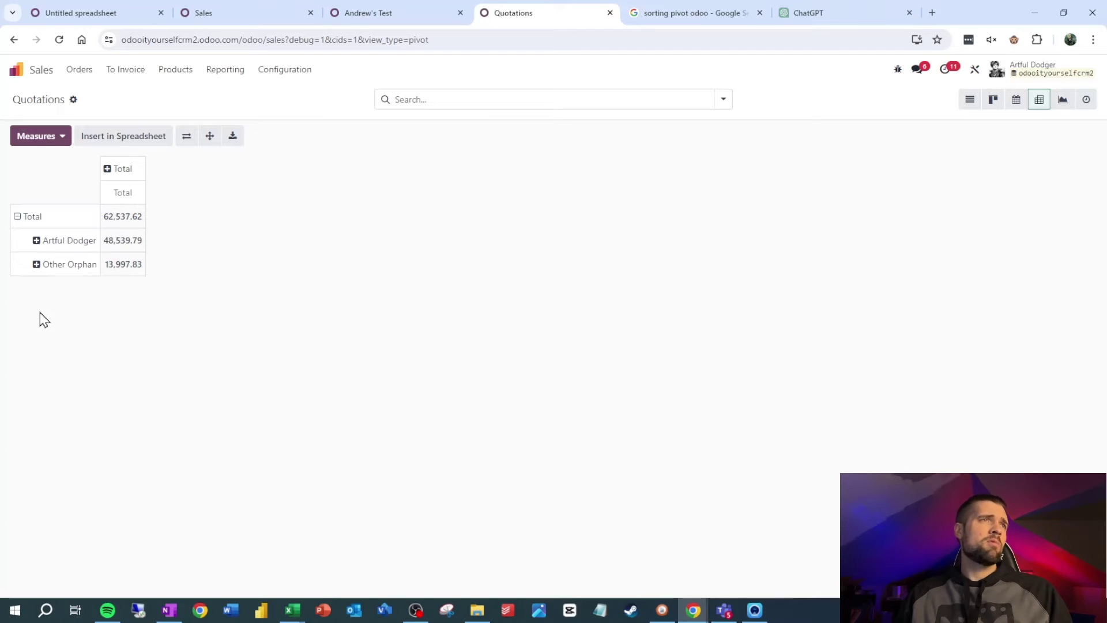
{"action": "left_click", "coordinate": [120, 195]}
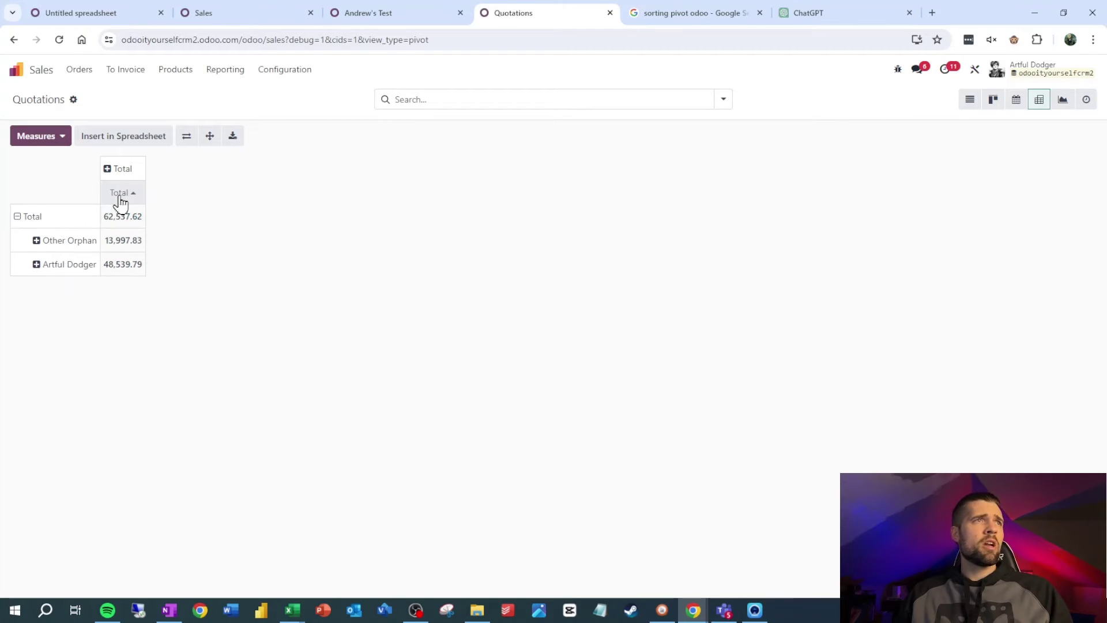
{"action": "left_click", "coordinate": [121, 199]}
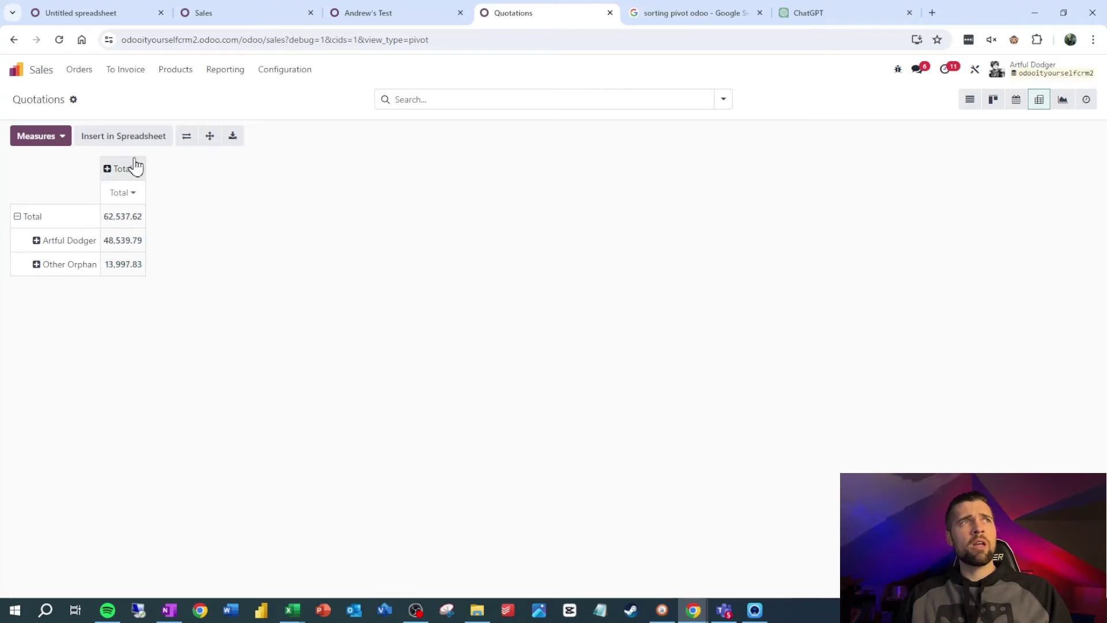
Insert the salesperson pivot into the Untitled spreadsheet as Sheet3.
{"action": "left_click", "coordinate": [143, 141]}
{"action": "left_click", "coordinate": [446, 391]}
{"action": "left_click", "coordinate": [279, 459]}
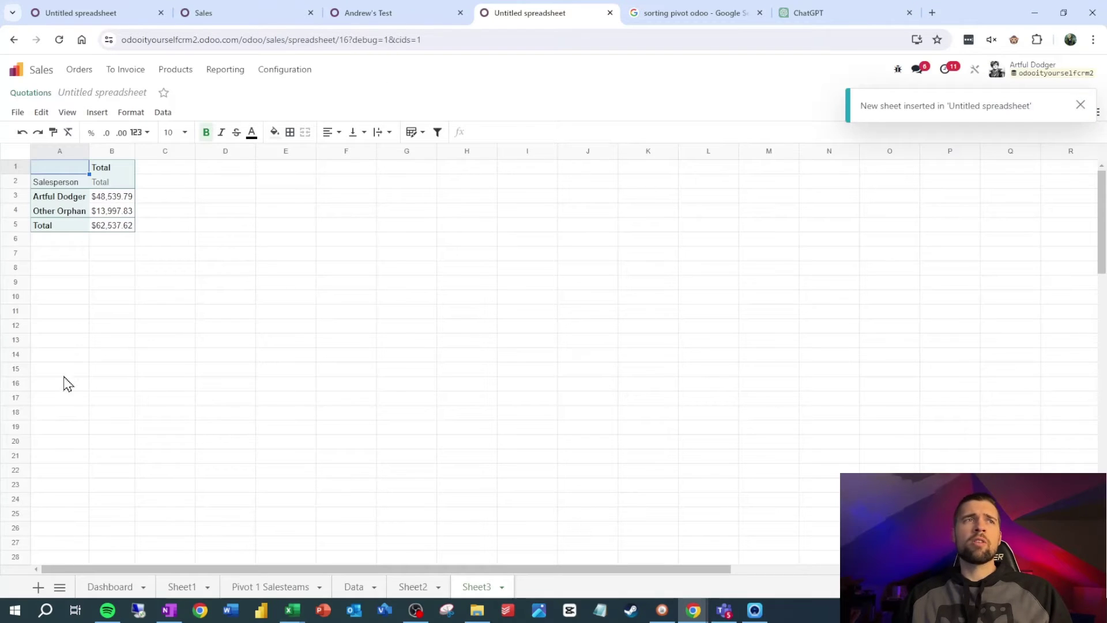
Copy the Top 10 Sales Teams table A3:D14 to F3 on the Dashboard sheet.
{"action": "left_click", "coordinate": [110, 586]}
{"action": "left_click", "coordinate": [243, 332]}
{"action": "left_click_drag", "start_coordinate": [116, 239], "coordinate": [247, 345]}
{"action": "left_click_drag", "start_coordinate": [64, 196], "coordinate": [257, 368]}
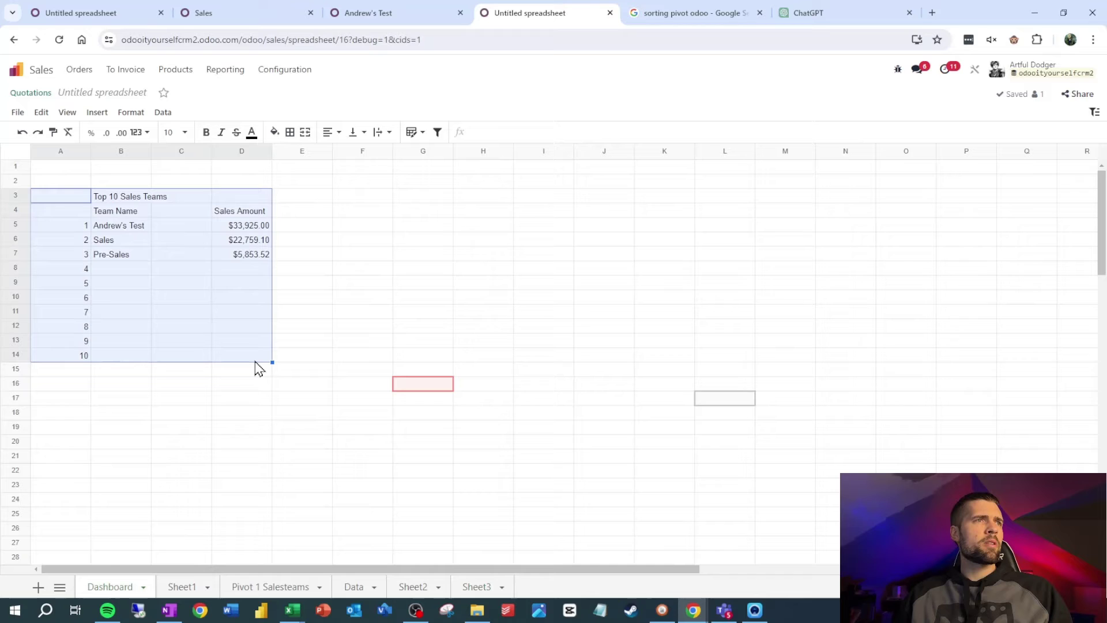
{"action": "left_click", "coordinate": [378, 196]}
{"action": "key", "text": "ctrl+v"}
Retitle the copy 'Top 10 Sales People' and rename its header to 'Salesperson Name'.
{"action": "left_click", "coordinate": [429, 198]}
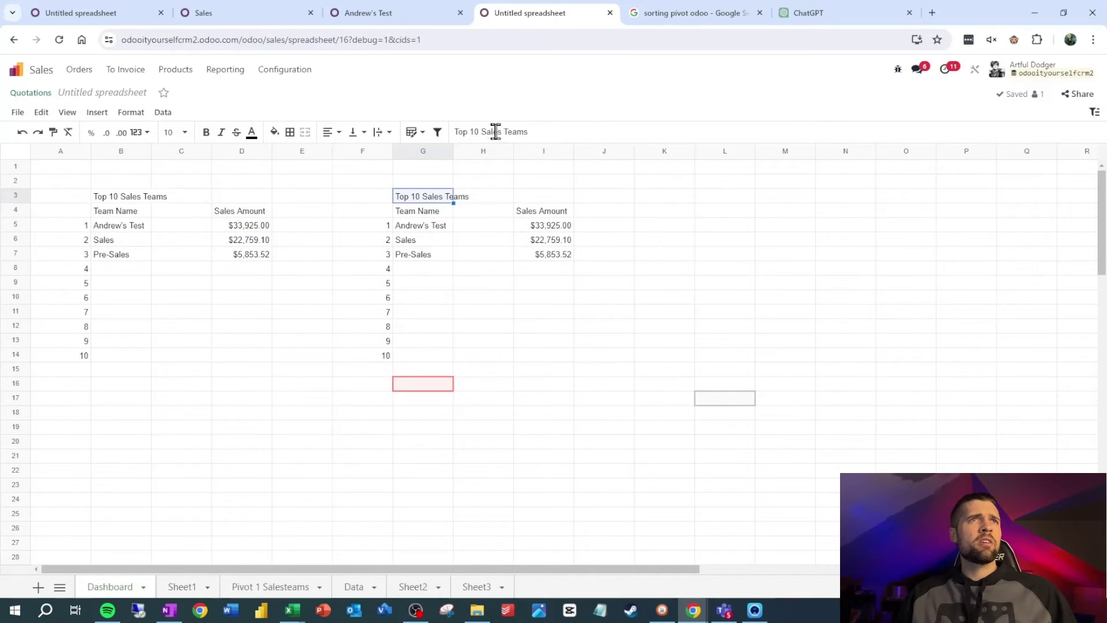
{"action": "double_click", "coordinate": [518, 134]}
{"action": "type", "text": "People"}
{"action": "key", "text": "Return"}
{"action": "left_click", "coordinate": [414, 202]}
{"action": "key", "text": "Down"}
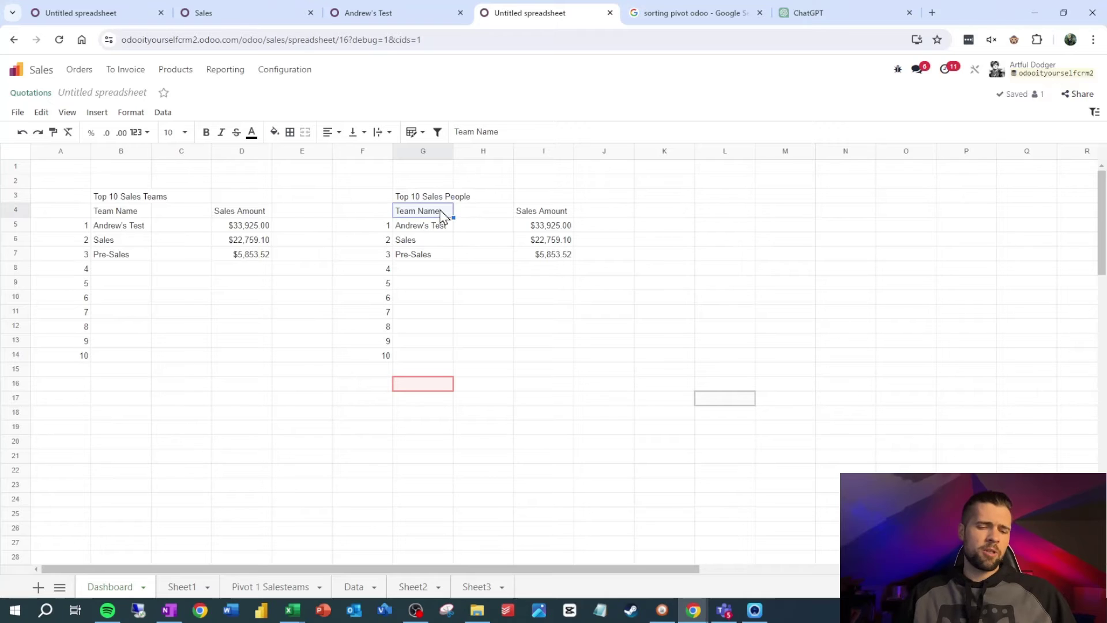
{"action": "type", "text": "Salesperson"}
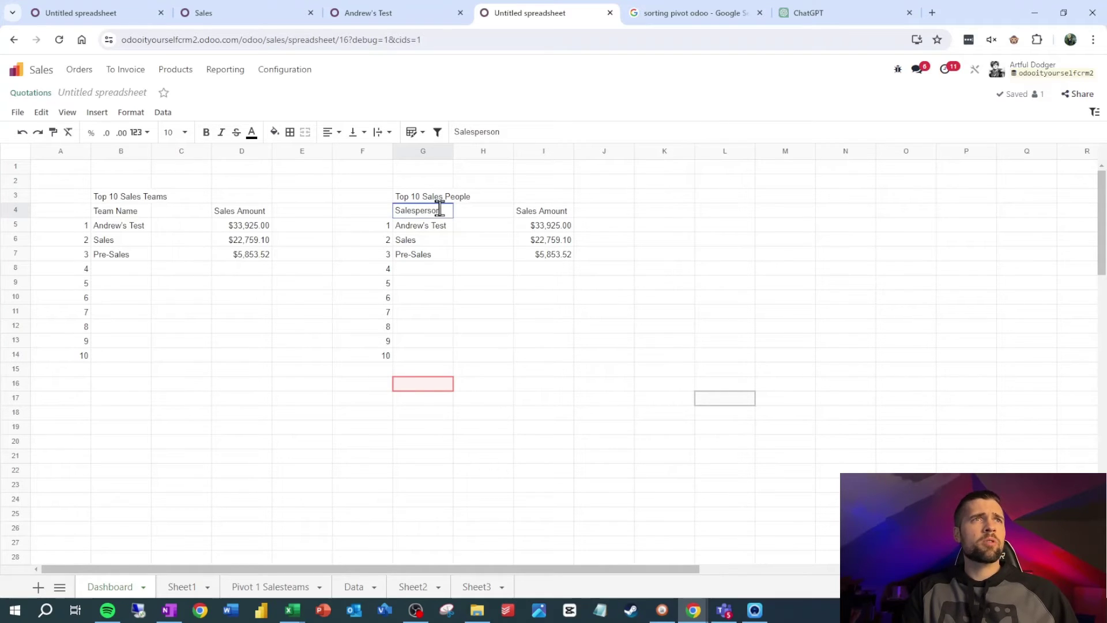
{"action": "type", "text": " Name"}
{"action": "left_click", "coordinate": [496, 311]}
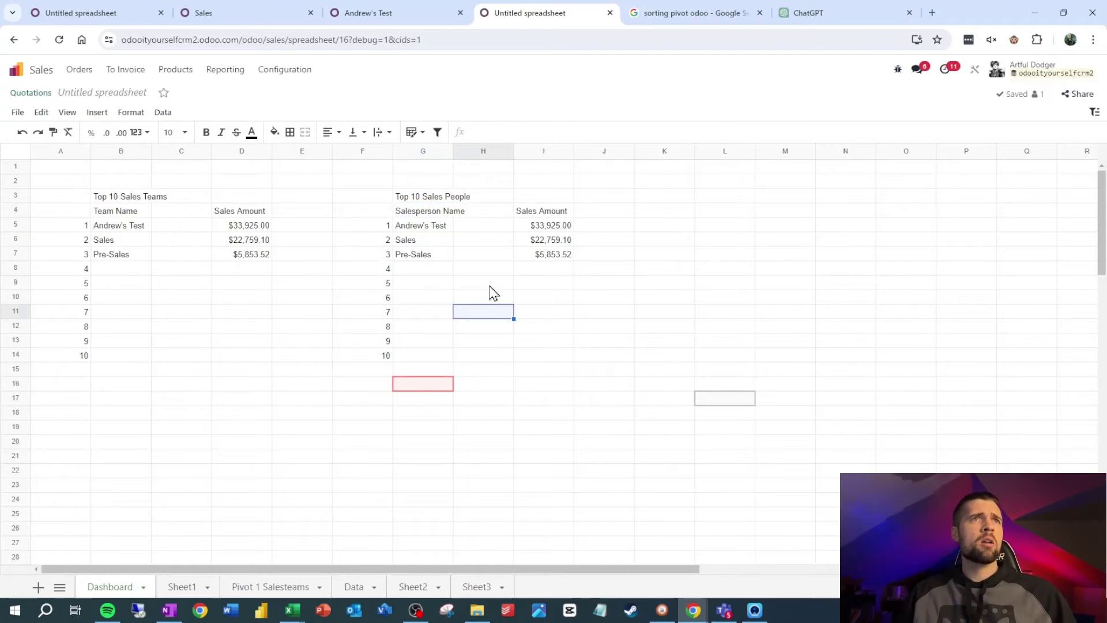
Auto-fit column G and change G5 to ODOO.PIVOT.HEADER(3,"#user_id",F5).
{"action": "double_click", "coordinate": [453, 155]}
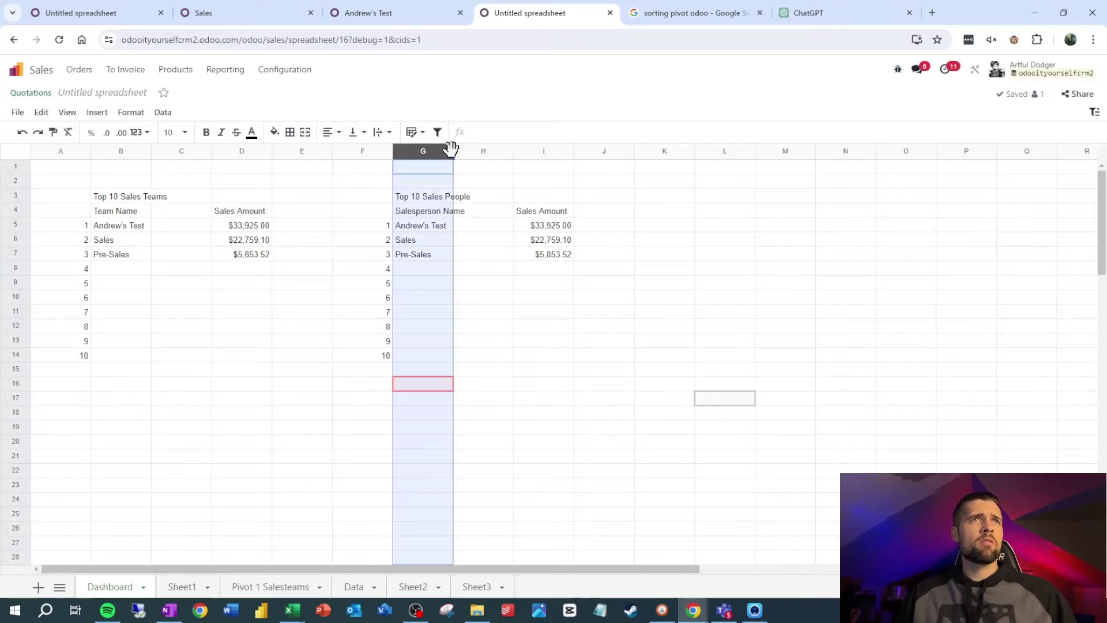
{"action": "left_click", "coordinate": [438, 231]}
{"action": "left_click", "coordinate": [554, 132]}
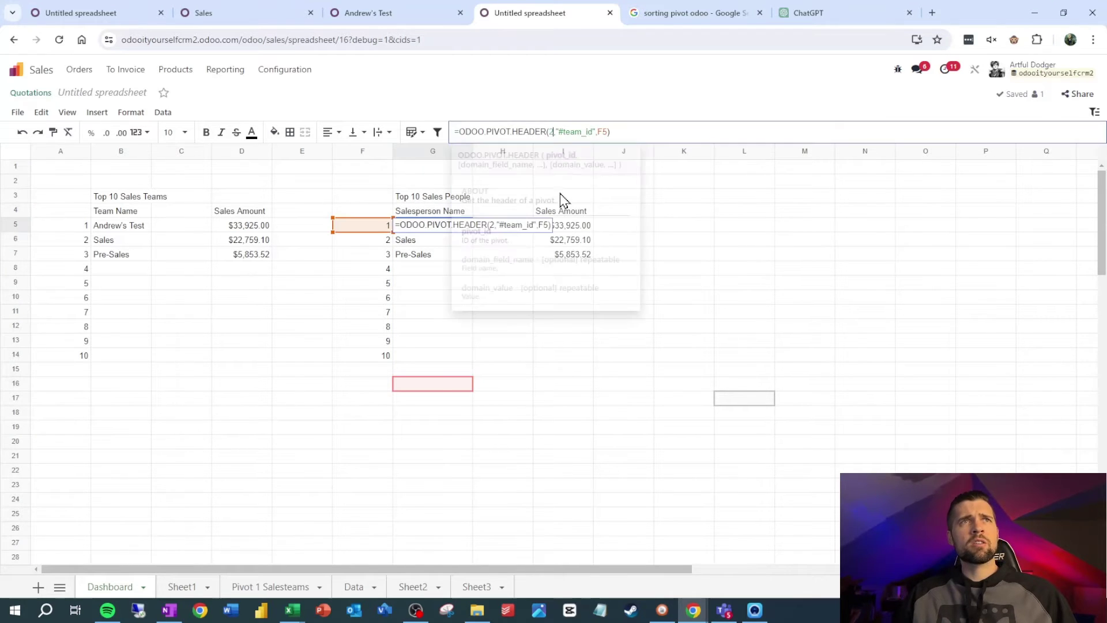
{"action": "key", "text": "BackSpace"}
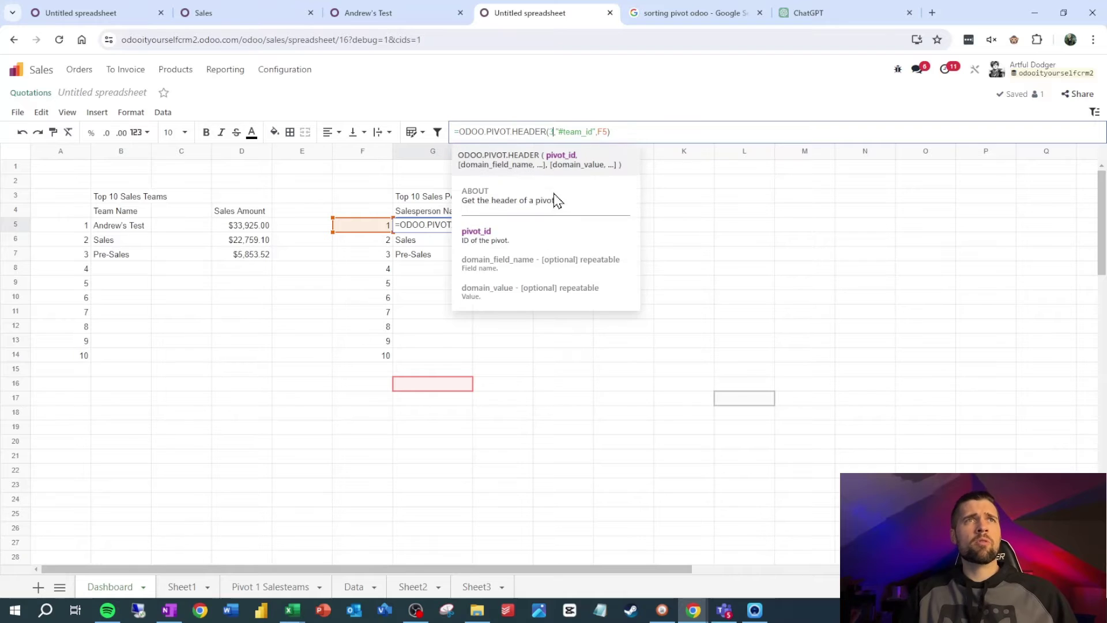
{"action": "type", "text": "3"}
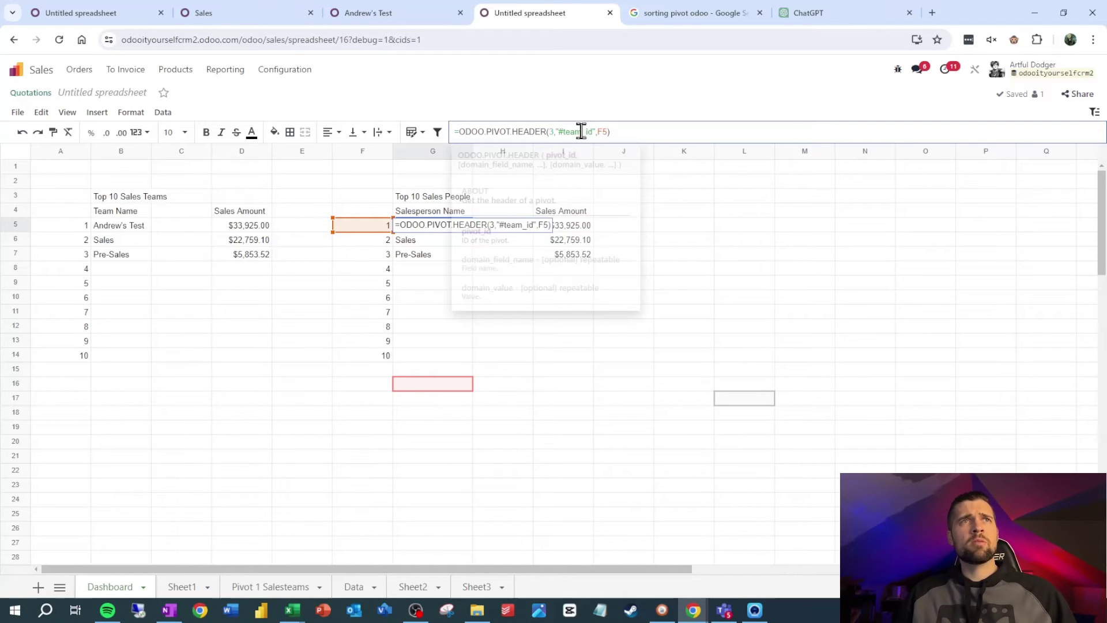
{"action": "left_click", "coordinate": [593, 132]}
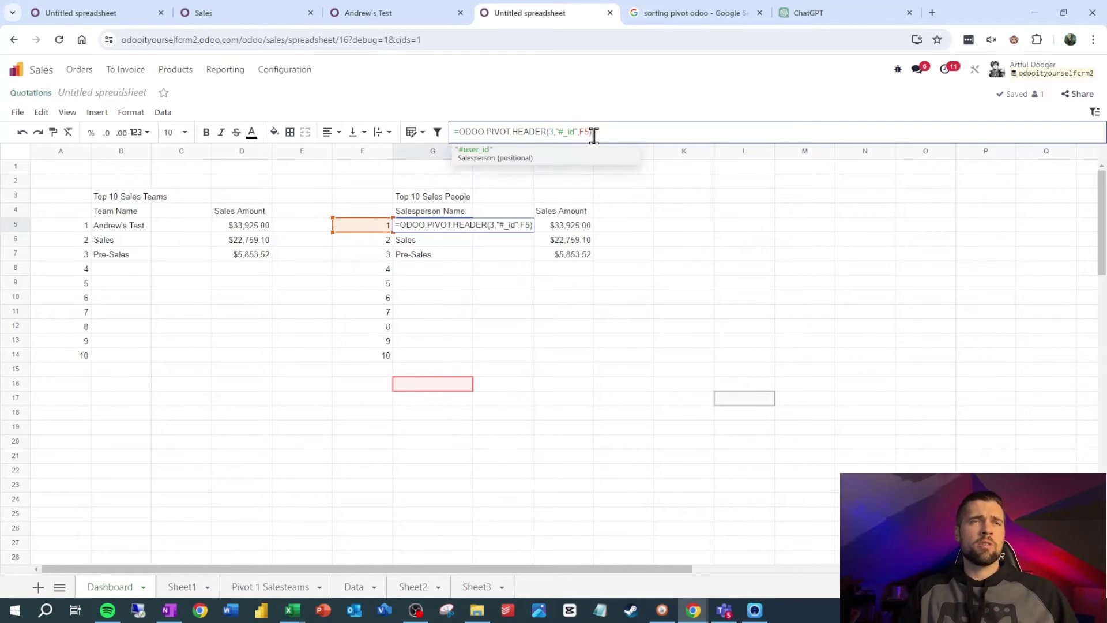
{"action": "type", "text": "user"}
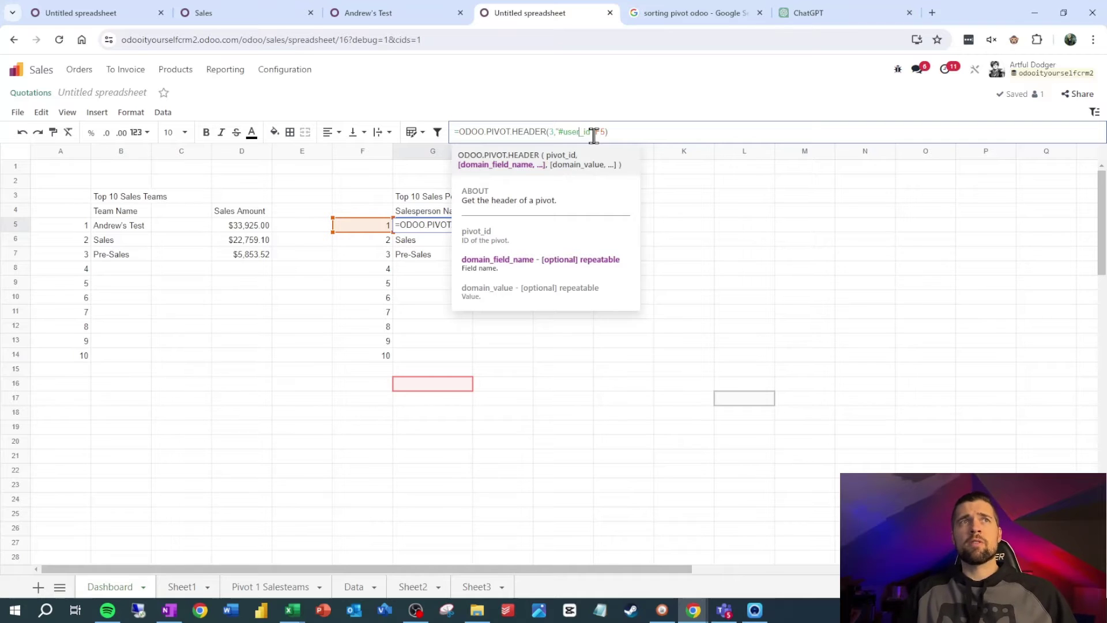
{"action": "key", "text": "Return"}
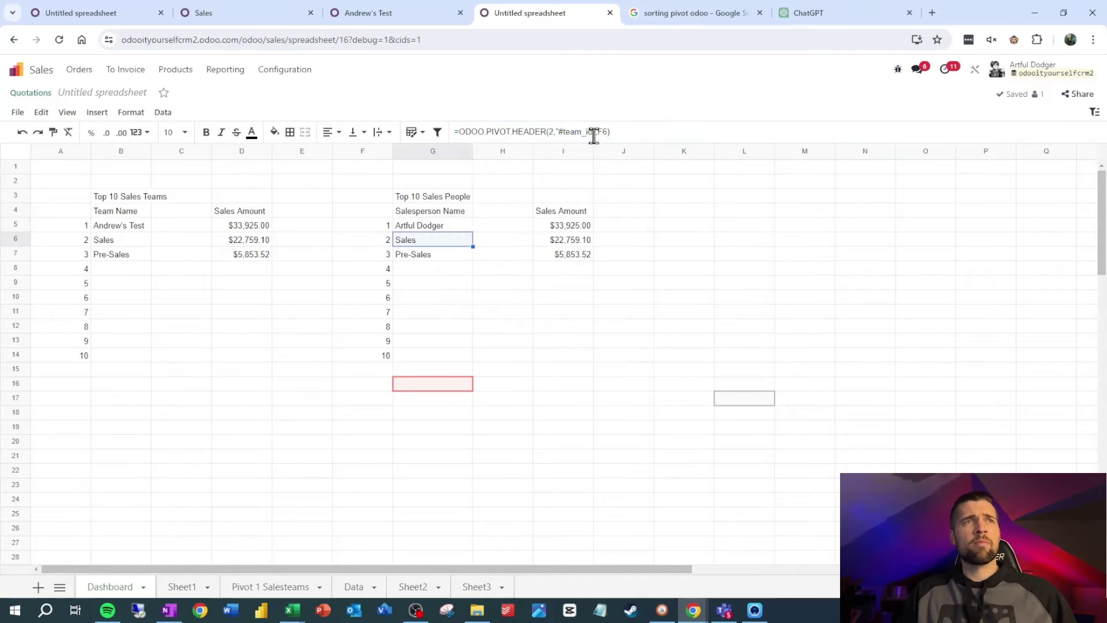
Switch I5 to "#user_id" and copy G5:I5 down to row 14, showing $48,539.79 and $13,997.83.
{"action": "left_click", "coordinate": [574, 230]}
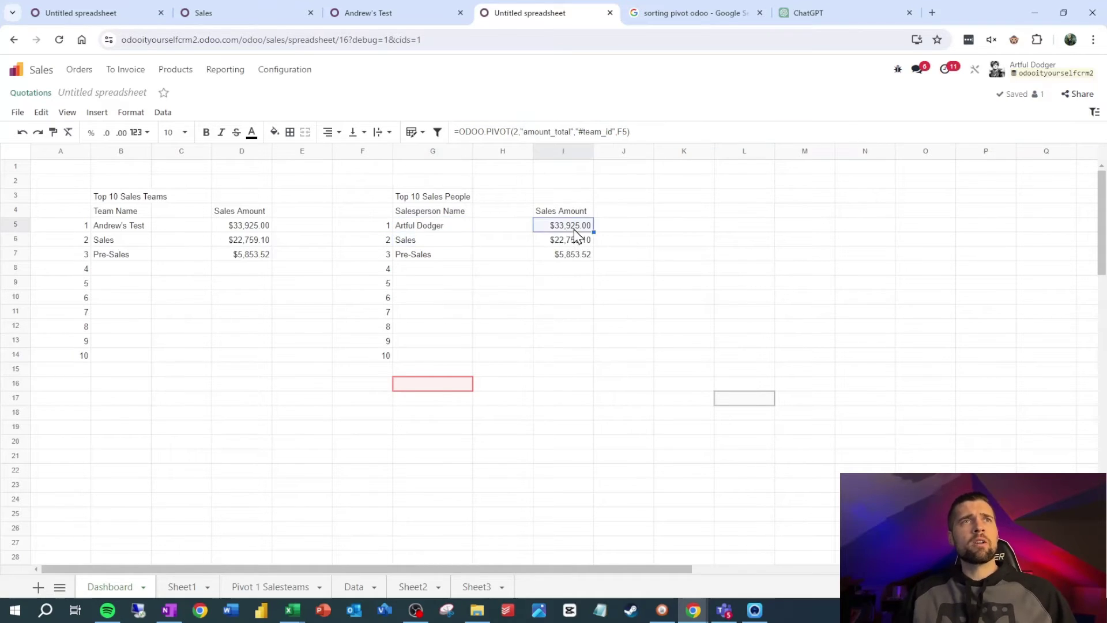
{"action": "left_click", "coordinate": [603, 131]}
{"action": "key", "text": "BackSpace"}
{"action": "key", "text": "BackSpace"}
{"action": "key", "text": "BackSpace"}
{"action": "key", "text": "BackSpace"}
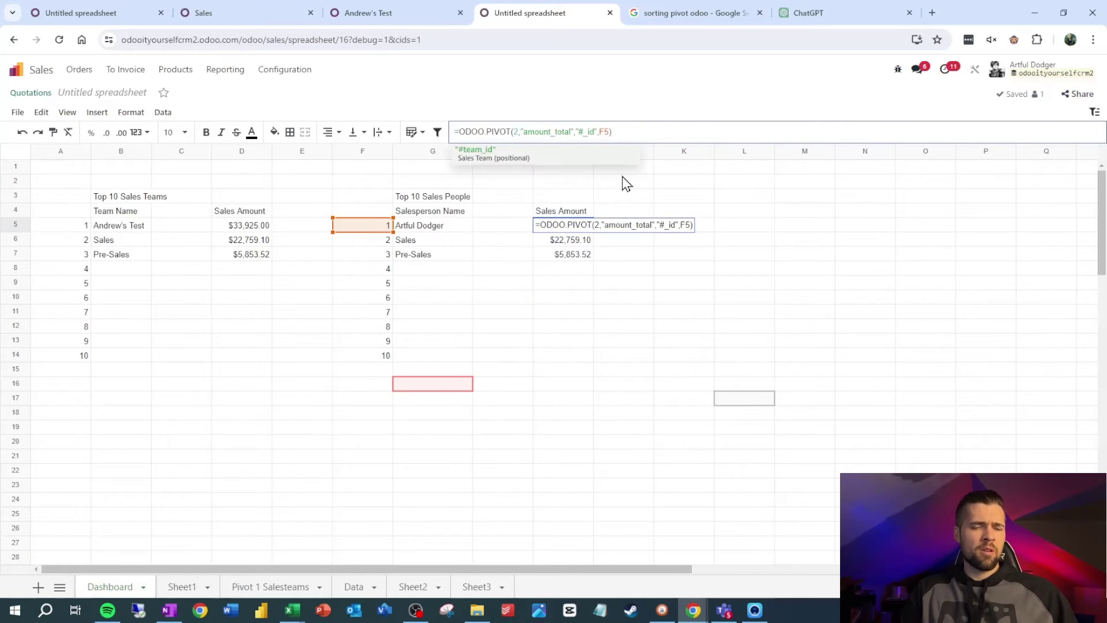
{"action": "type", "text": "user"}
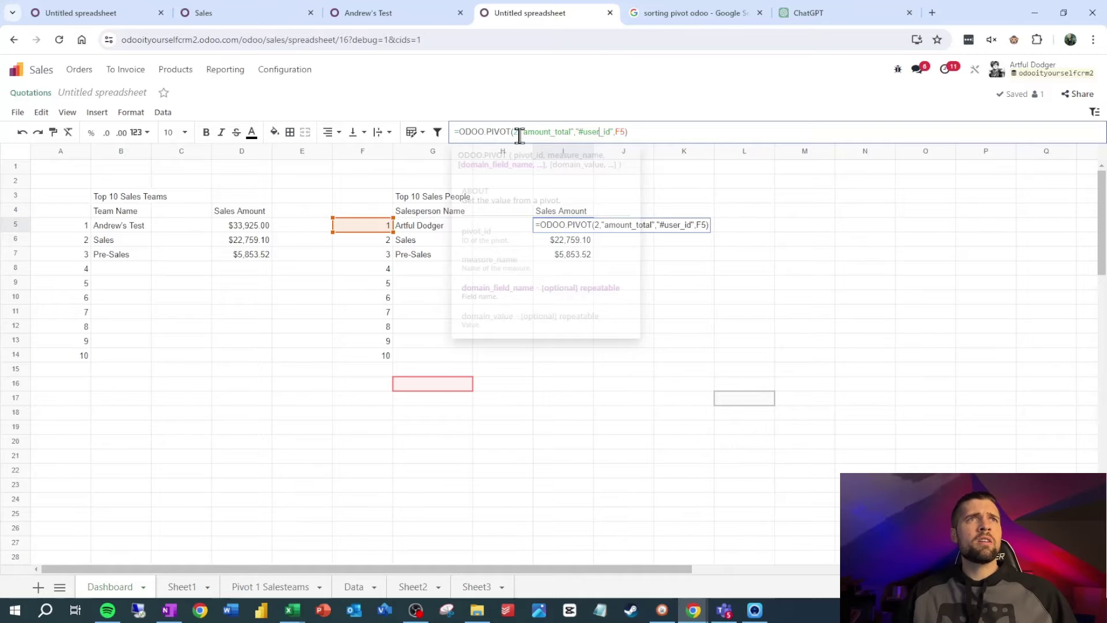
{"action": "key", "text": "Return"}
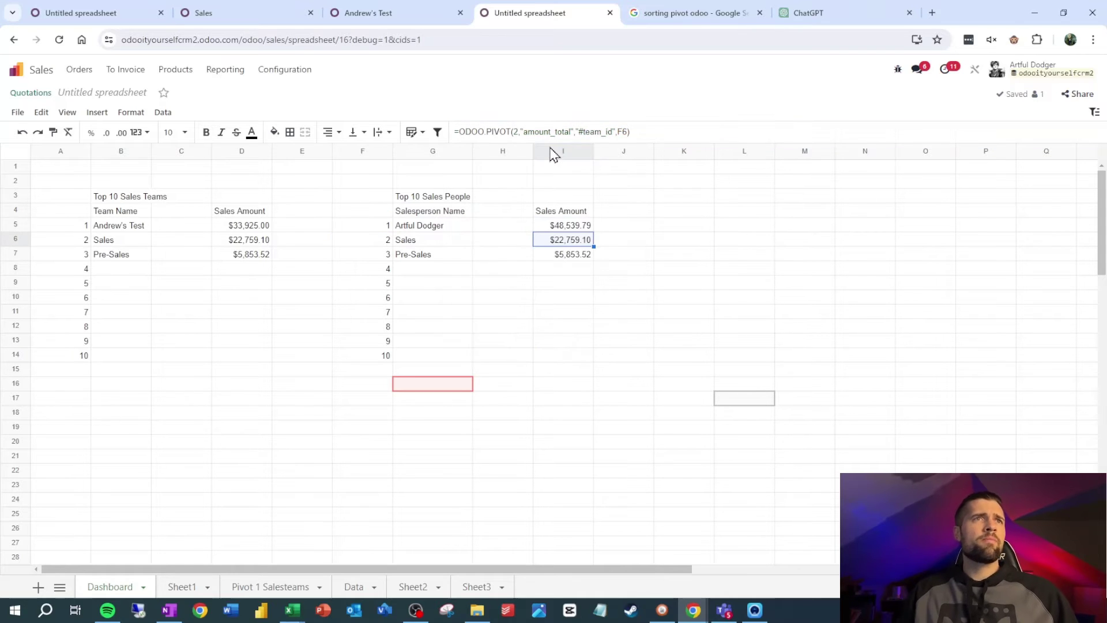
{"action": "left_click_drag", "start_coordinate": [434, 227], "coordinate": [550, 231]}
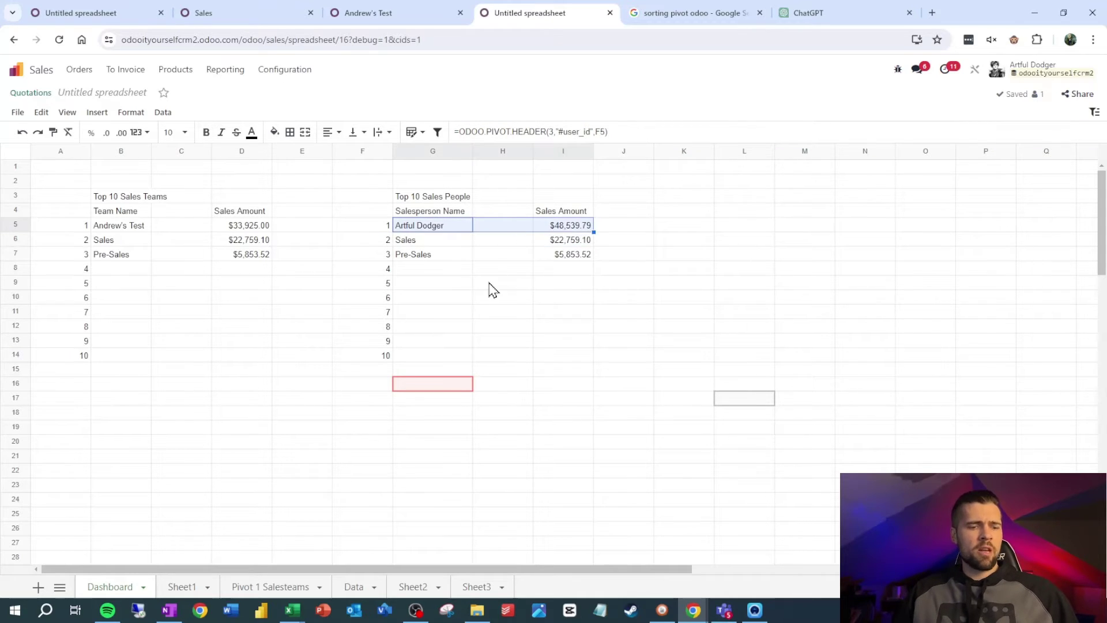
{"action": "left_click_drag", "start_coordinate": [450, 245], "coordinate": [583, 363]}
{"action": "key", "text": "ctrl+v"}
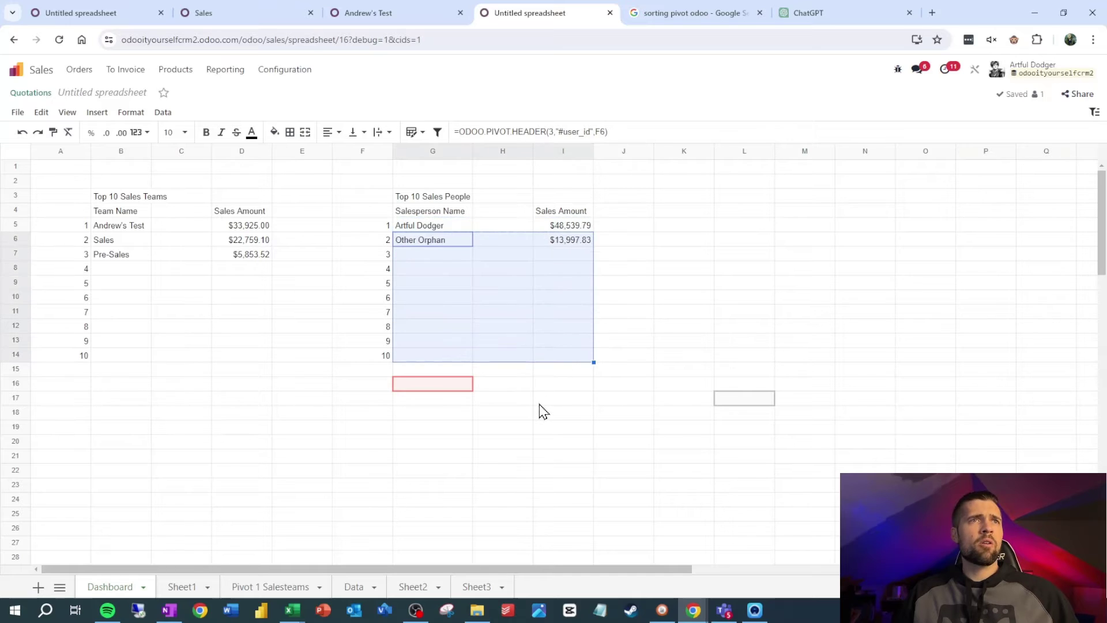
{"action": "left_click", "coordinate": [540, 403]}
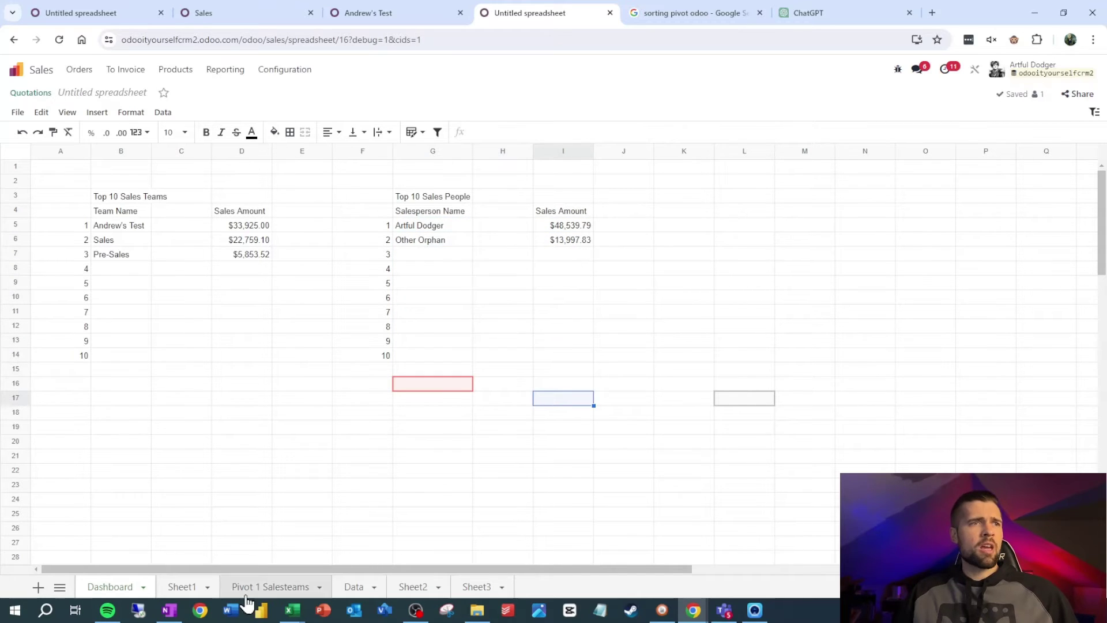
Check the salesperson pivot on Sheet3, then return to the Dashboard sheet.
{"action": "left_click", "coordinate": [483, 588]}
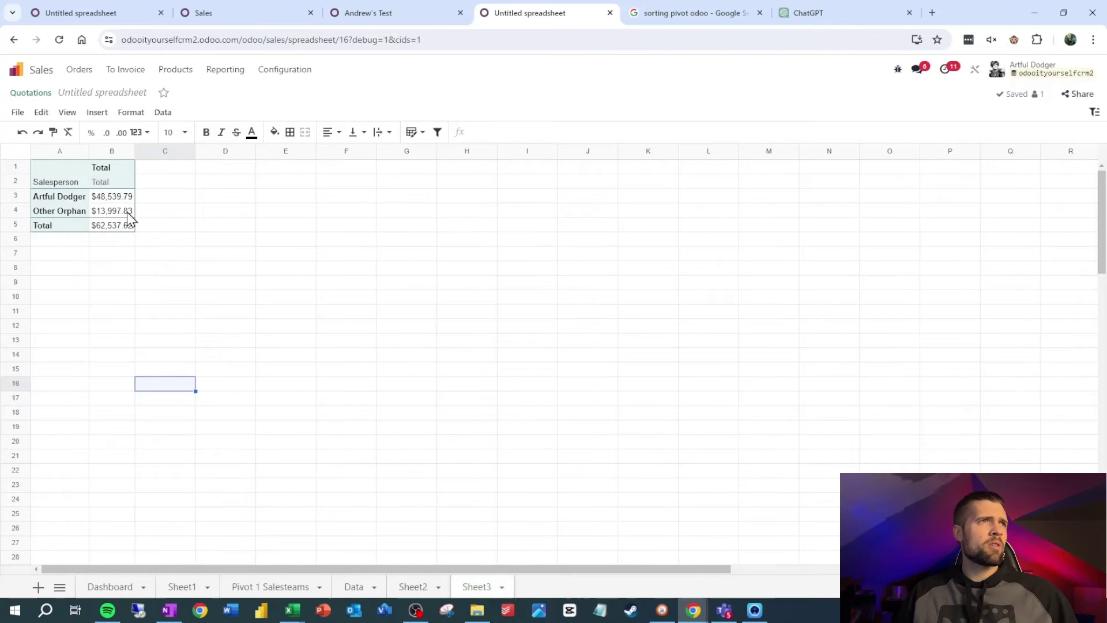
{"action": "left_click", "coordinate": [128, 584]}
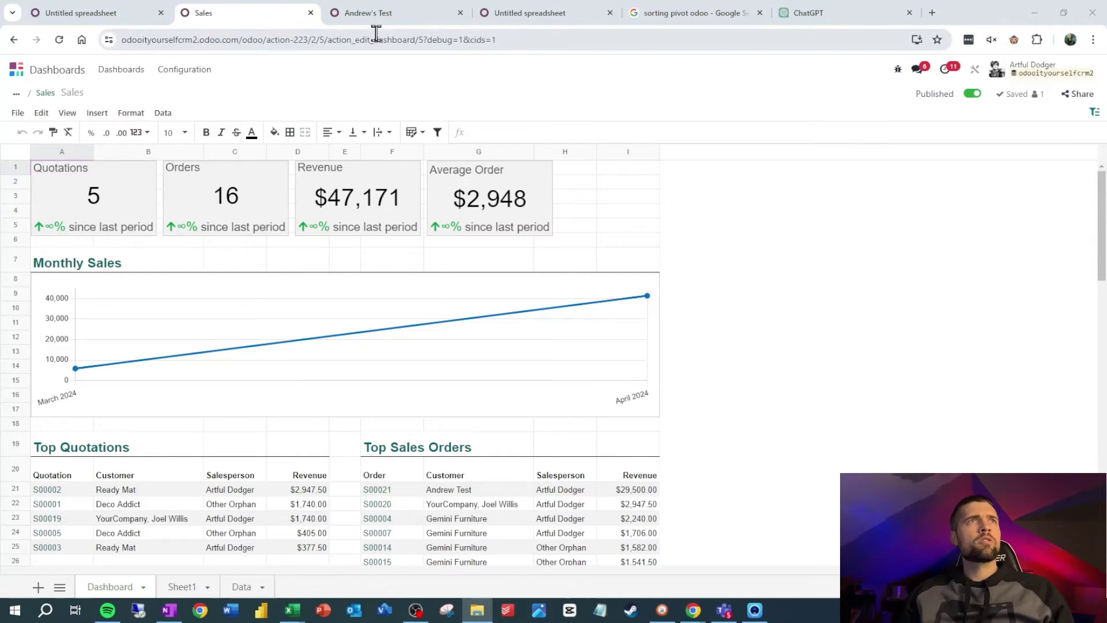
Return to the Sales quotations list and remove the My Quotations filter.
{"action": "left_click", "coordinate": [400, 12]}
{"action": "left_click", "coordinate": [42, 78]}
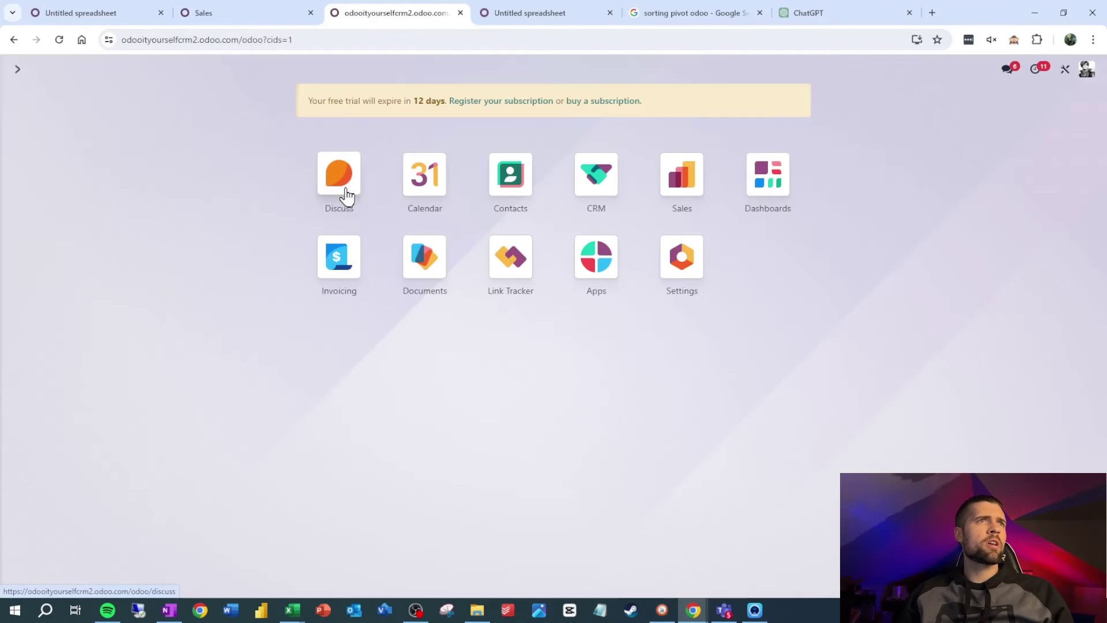
{"action": "left_click", "coordinate": [674, 205]}
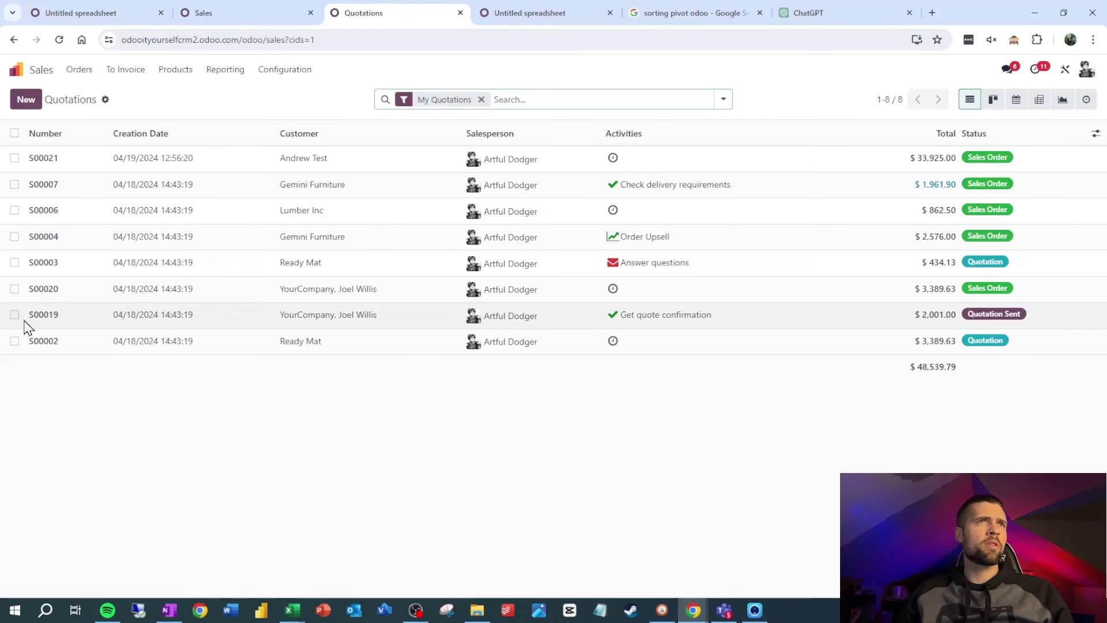
{"action": "left_click", "coordinate": [482, 99]}
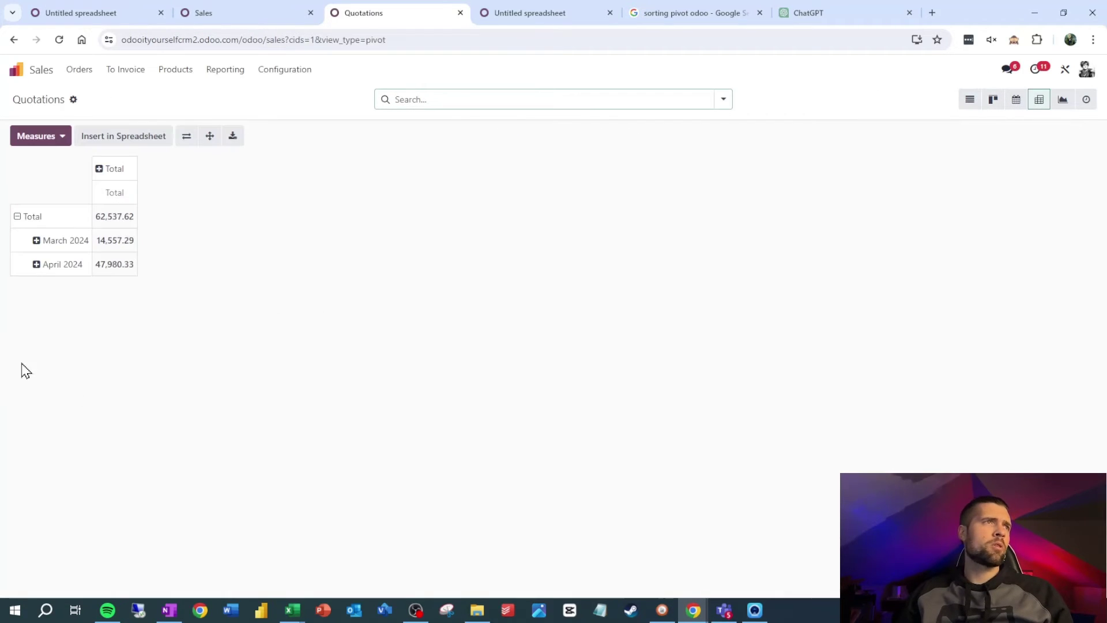
Collapse the quotations pivot to grand Total, add Count, and insert it into Untitled spreadsheet.
{"action": "left_click", "coordinate": [19, 223]}
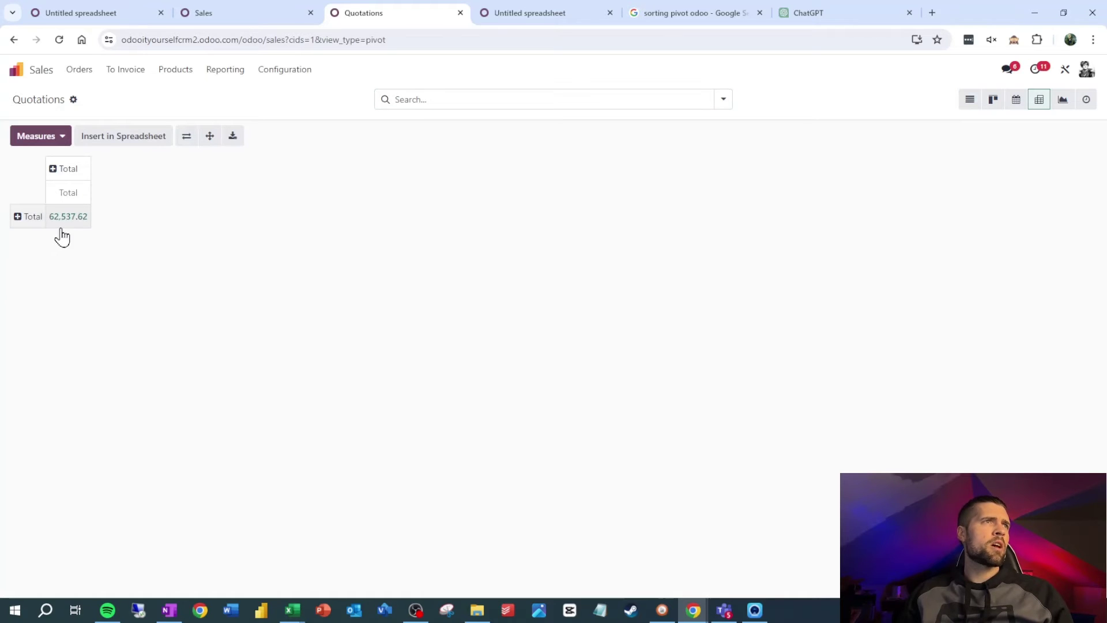
{"action": "left_click", "coordinate": [60, 138]}
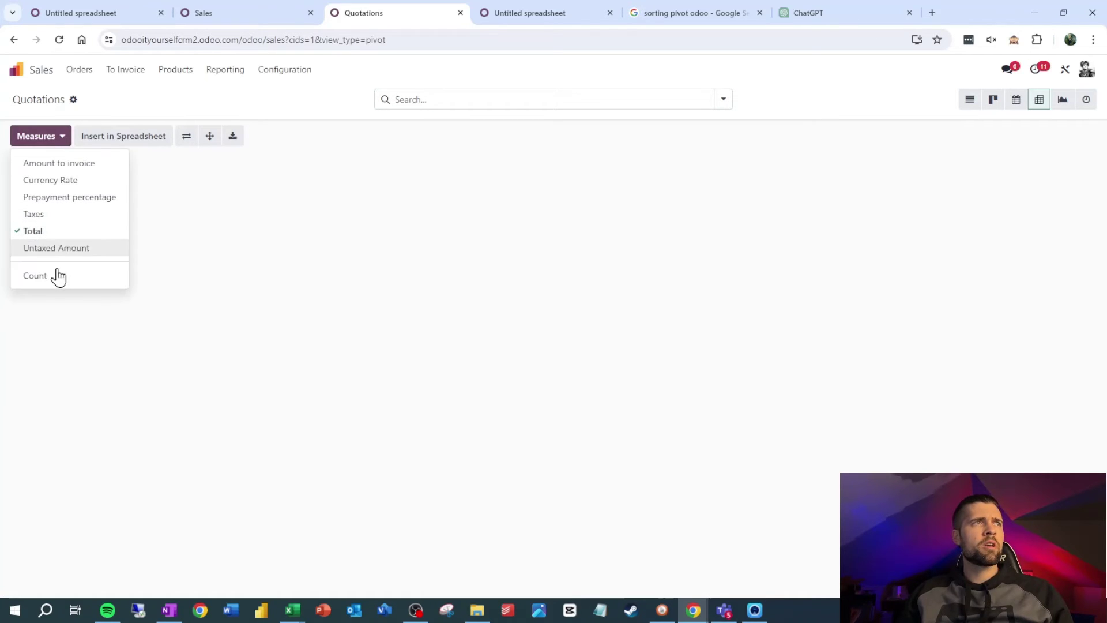
{"action": "left_click", "coordinate": [323, 291]}
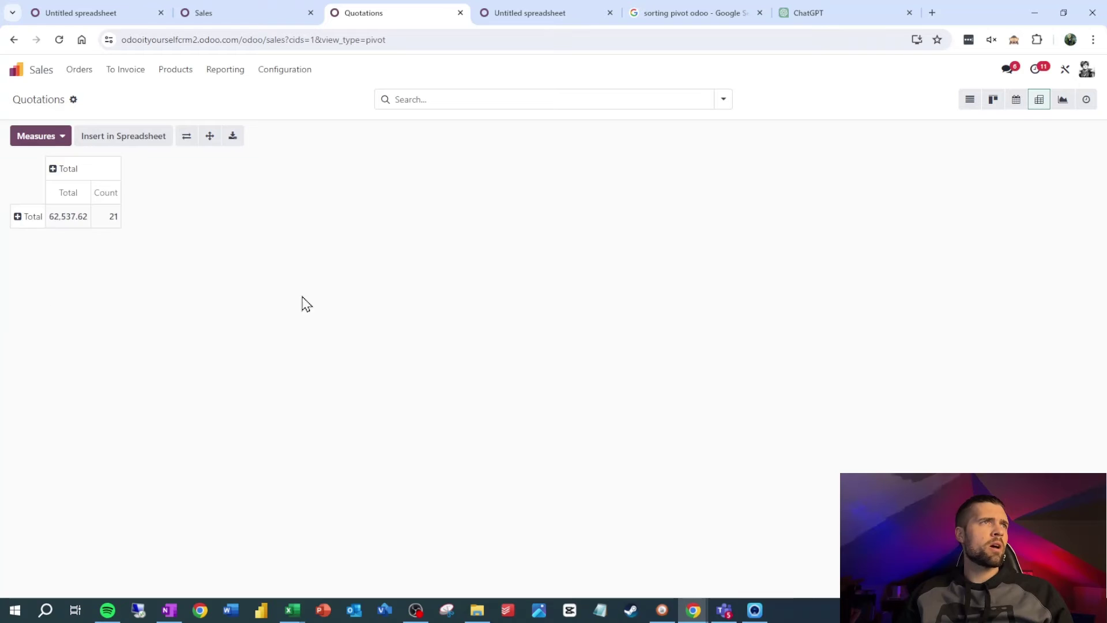
{"action": "left_click", "coordinate": [119, 139]}
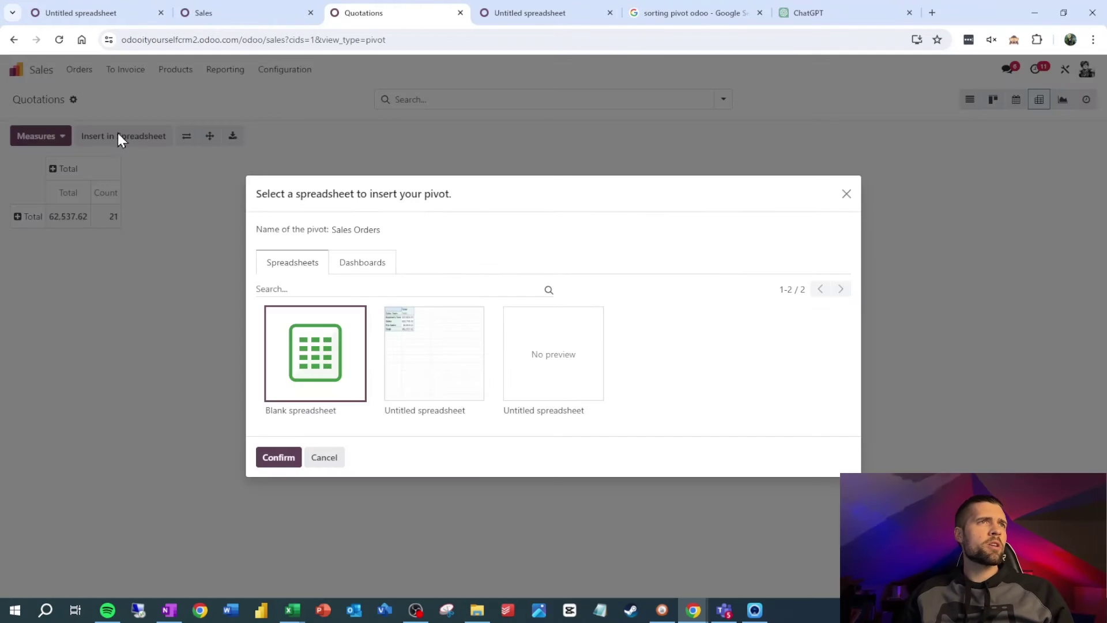
{"action": "left_click", "coordinate": [416, 372]}
{"action": "left_click", "coordinate": [277, 458]}
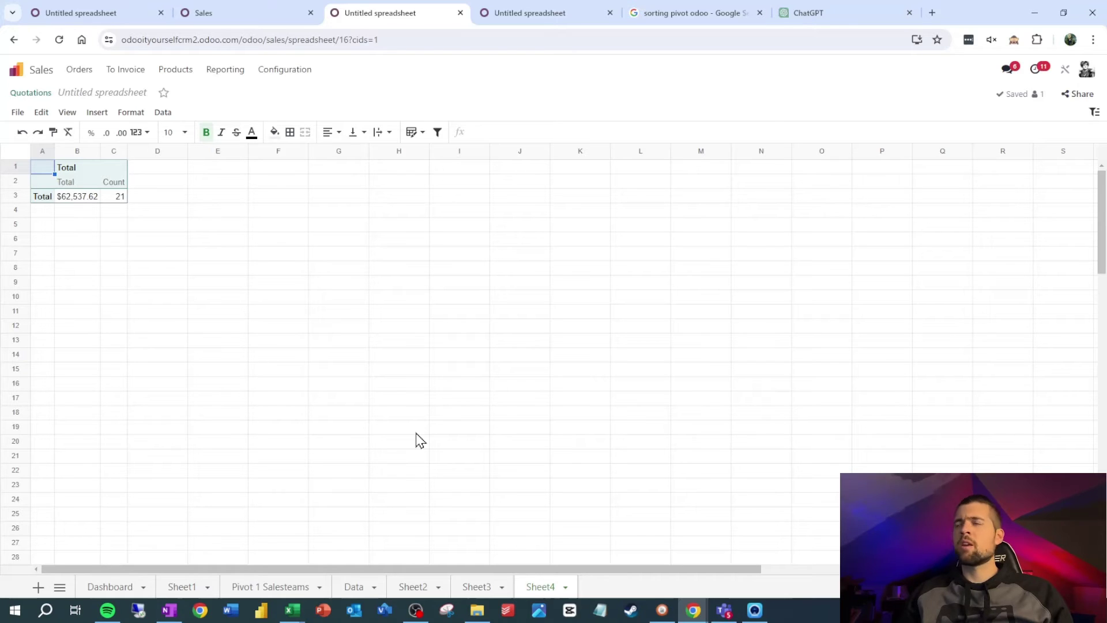
On the Data sheet, enter Total Sales Amount, Total Count of Sales and Average Sale Amount in A1:A3.
{"action": "left_click", "coordinate": [358, 586]}
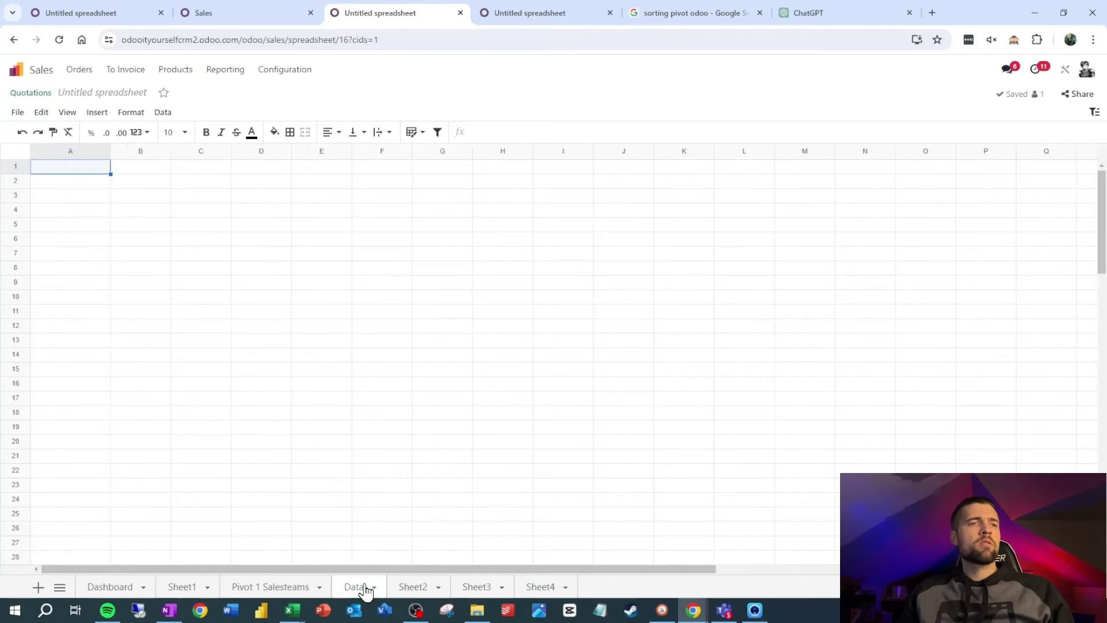
{"action": "type", "text": "T"}
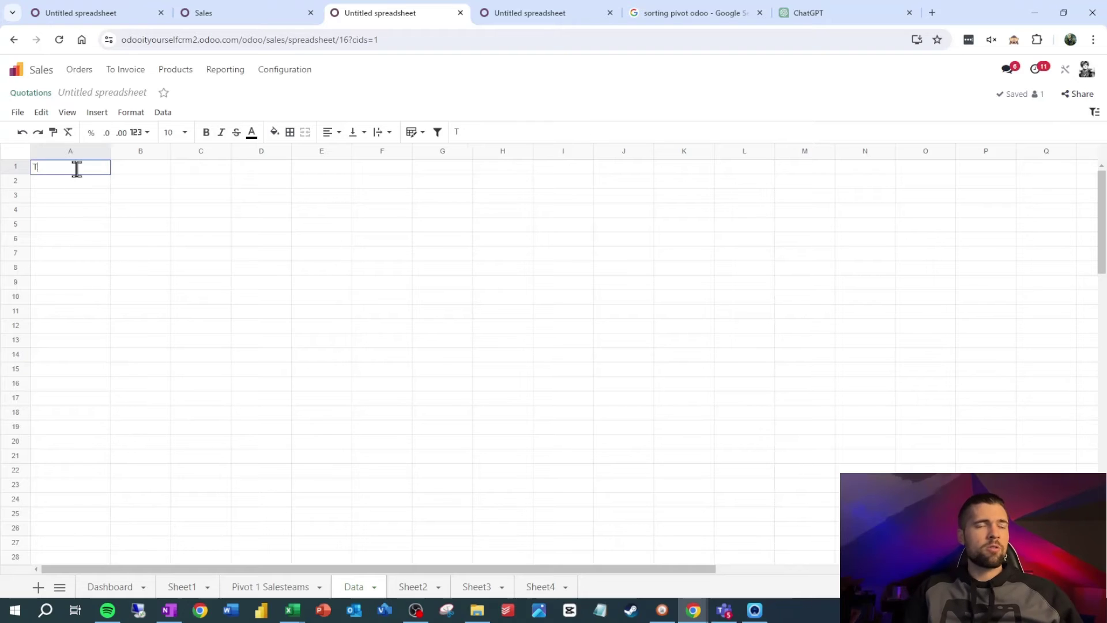
{"action": "type", "text": "otal Sales Amount"}
{"action": "key", "text": "Return"}
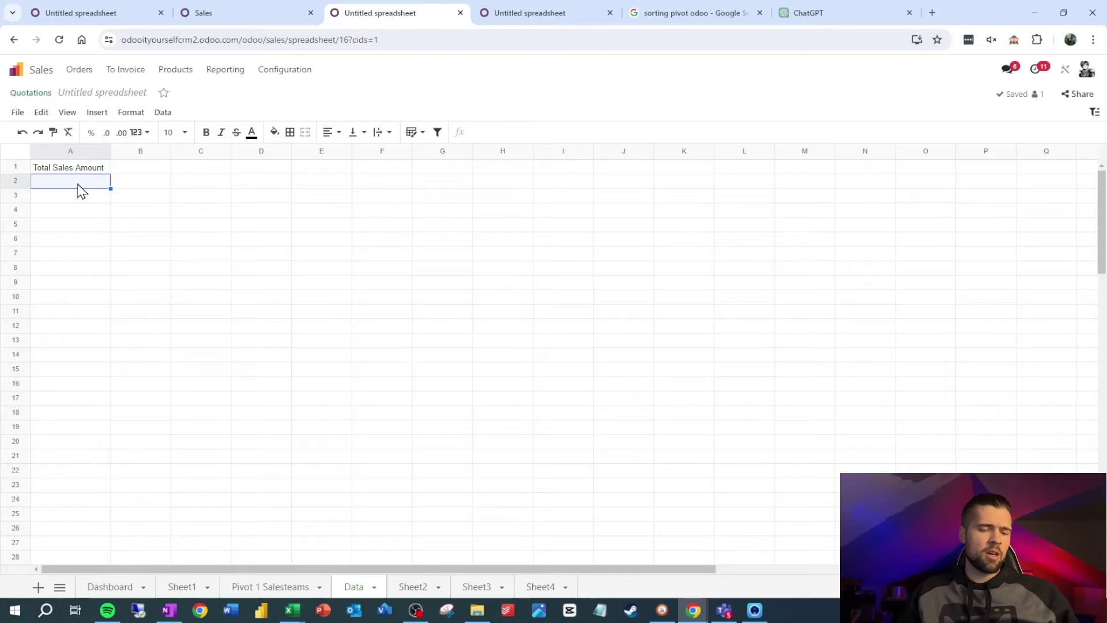
{"action": "type", "text": "Total Count of Sales"}
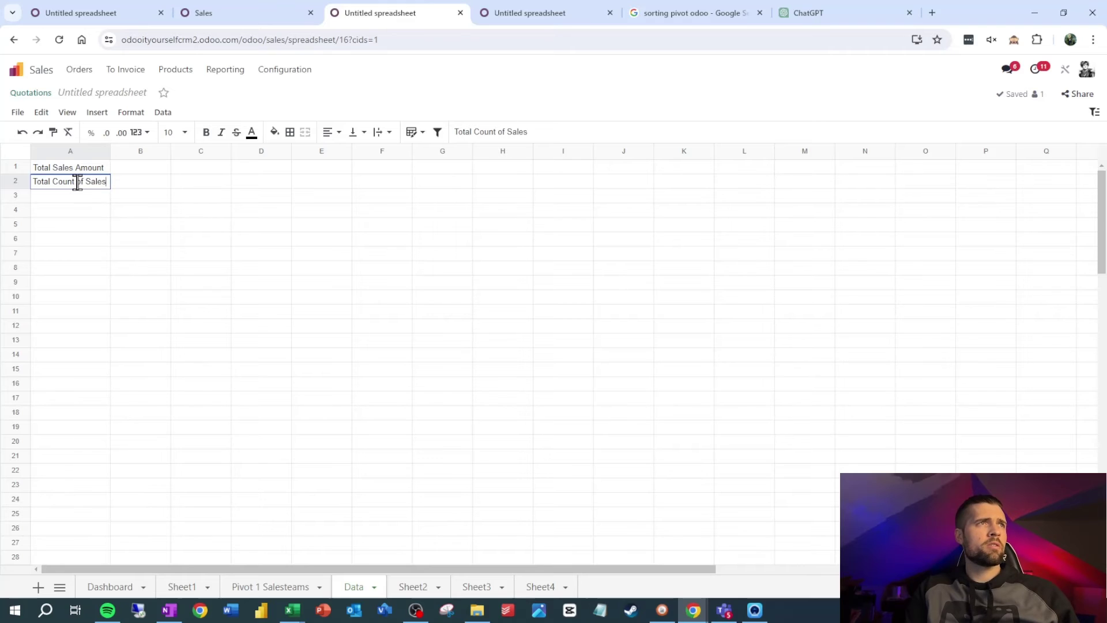
{"action": "key", "text": "Return"}
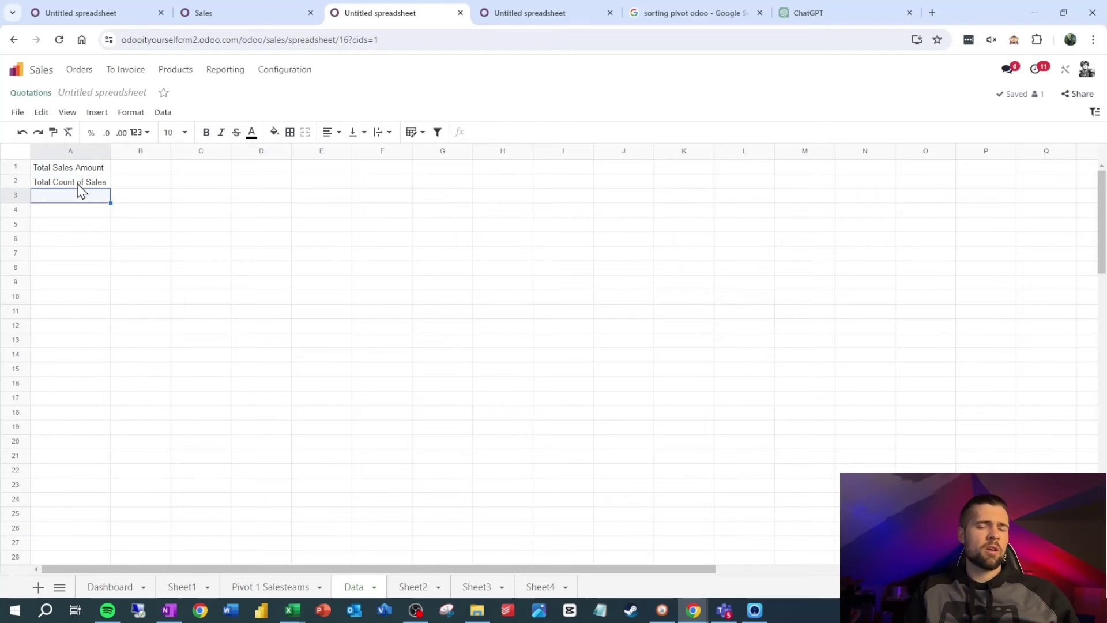
{"action": "type", "text": "Average S"}
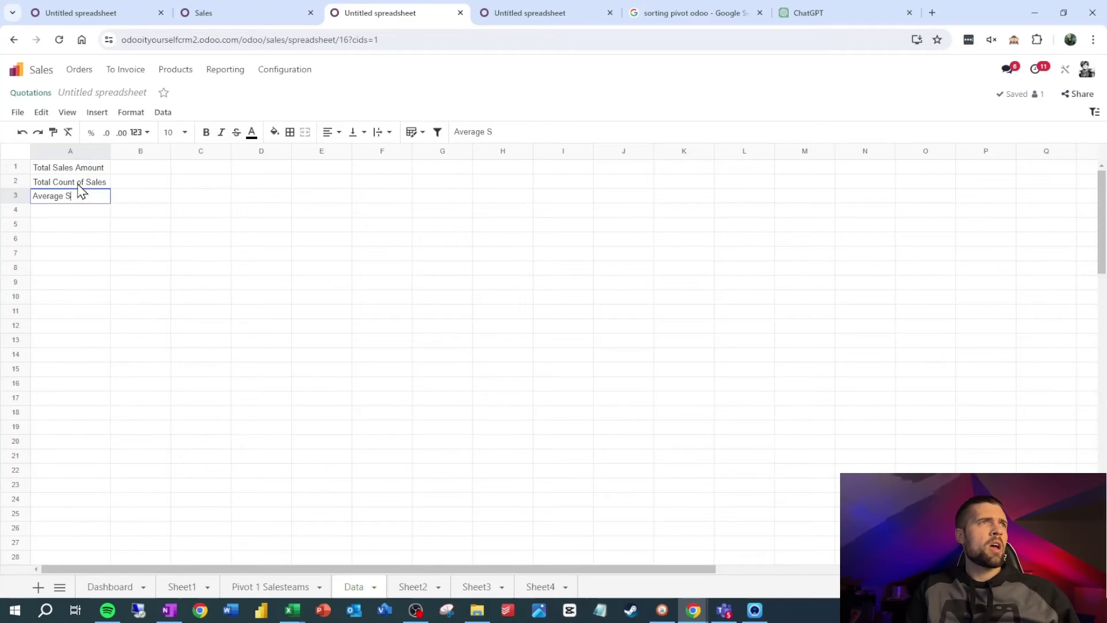
{"action": "type", "text": "ale Amount"}
{"action": "key", "text": "Return"}
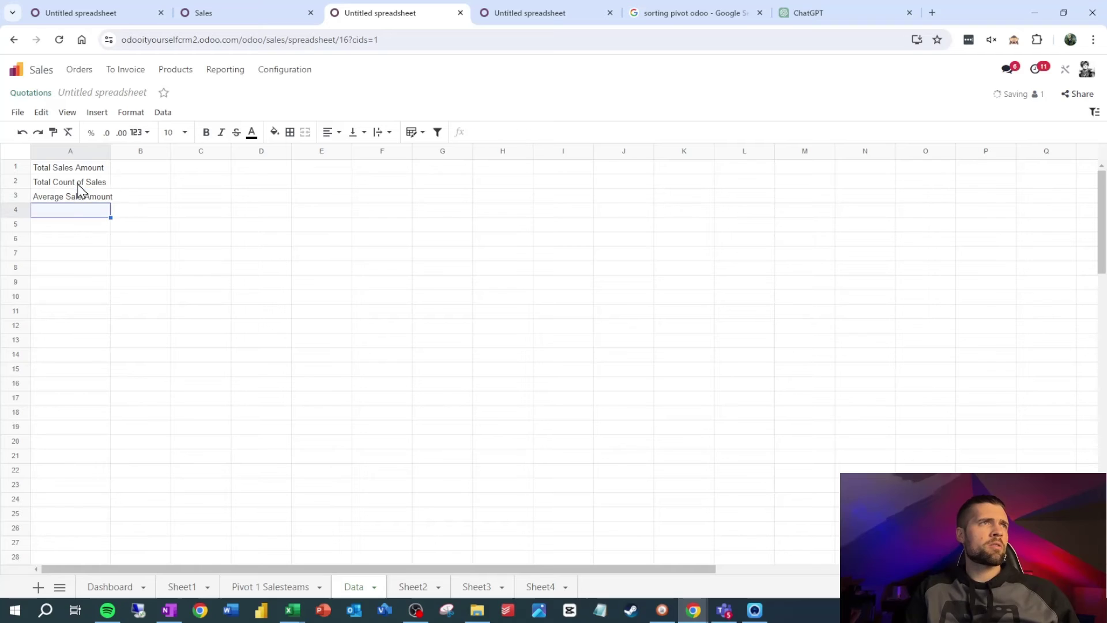
{"action": "left_click", "coordinate": [134, 171]}
Insert the Sales Orders pivot's grand total ($62,537.62) into B1.
{"action": "left_click", "coordinate": [103, 115]}
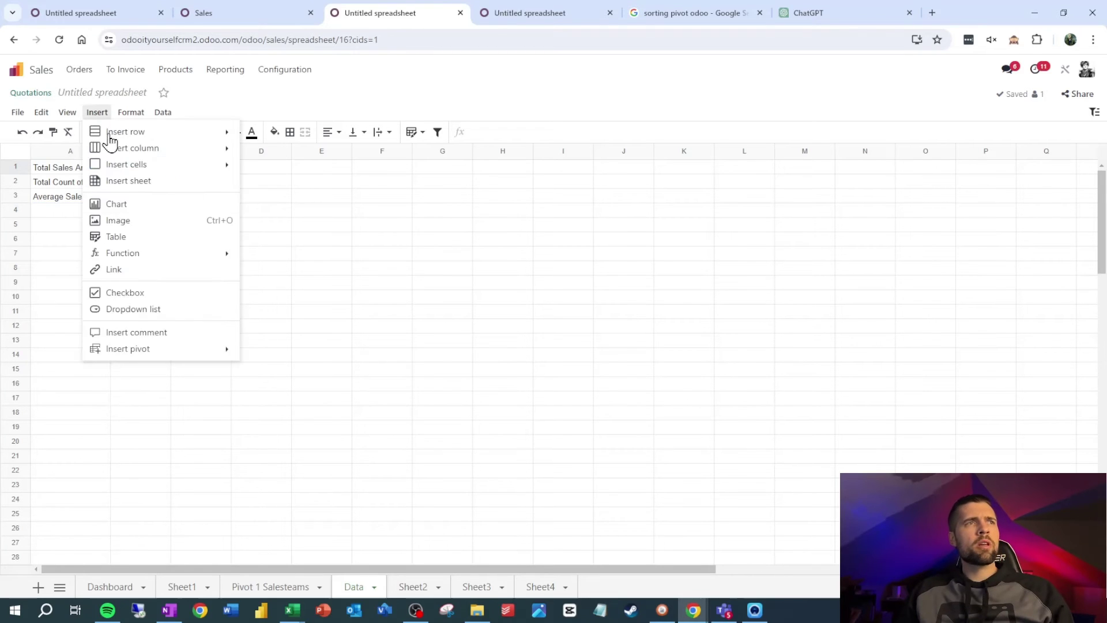
{"action": "mouse_move", "coordinate": [161, 350]}
{"action": "mouse_move", "coordinate": [318, 369]}
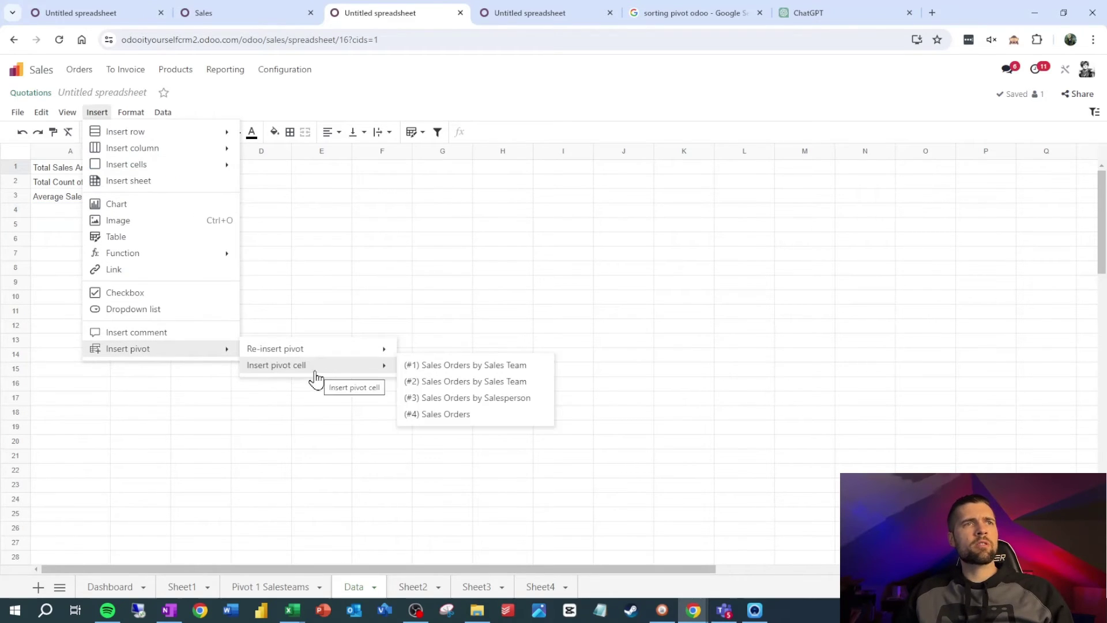
{"action": "left_click", "coordinate": [487, 419]}
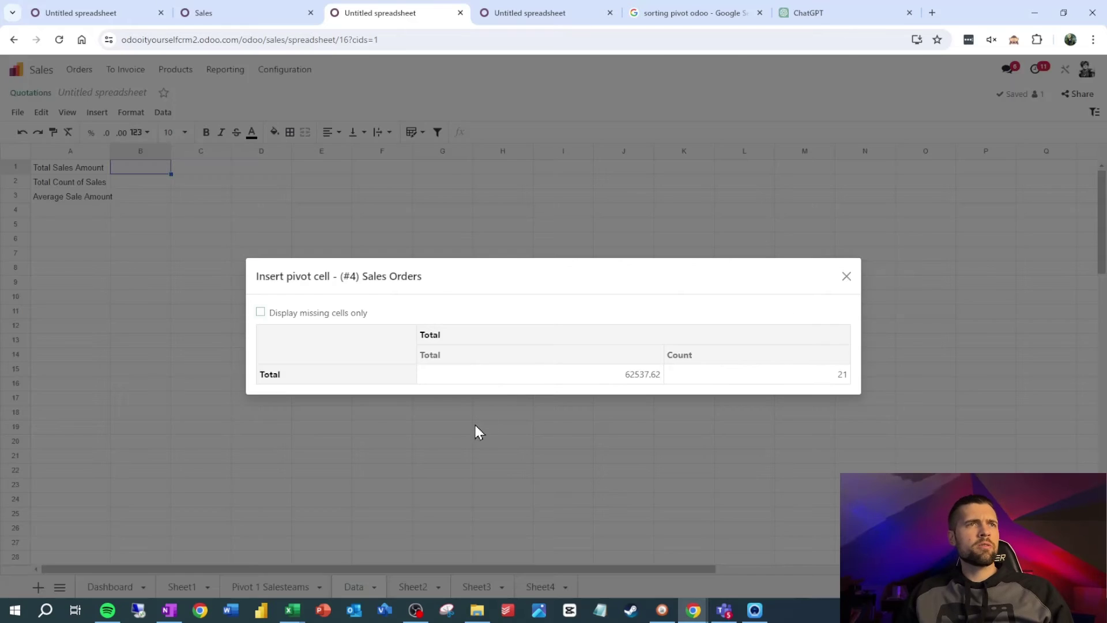
{"action": "left_click", "coordinate": [642, 375]}
Insert the Sales Orders pivot's count of 21 into B2.
{"action": "left_click", "coordinate": [160, 183]}
{"action": "left_click", "coordinate": [97, 113]}
{"action": "mouse_move", "coordinate": [203, 353]}
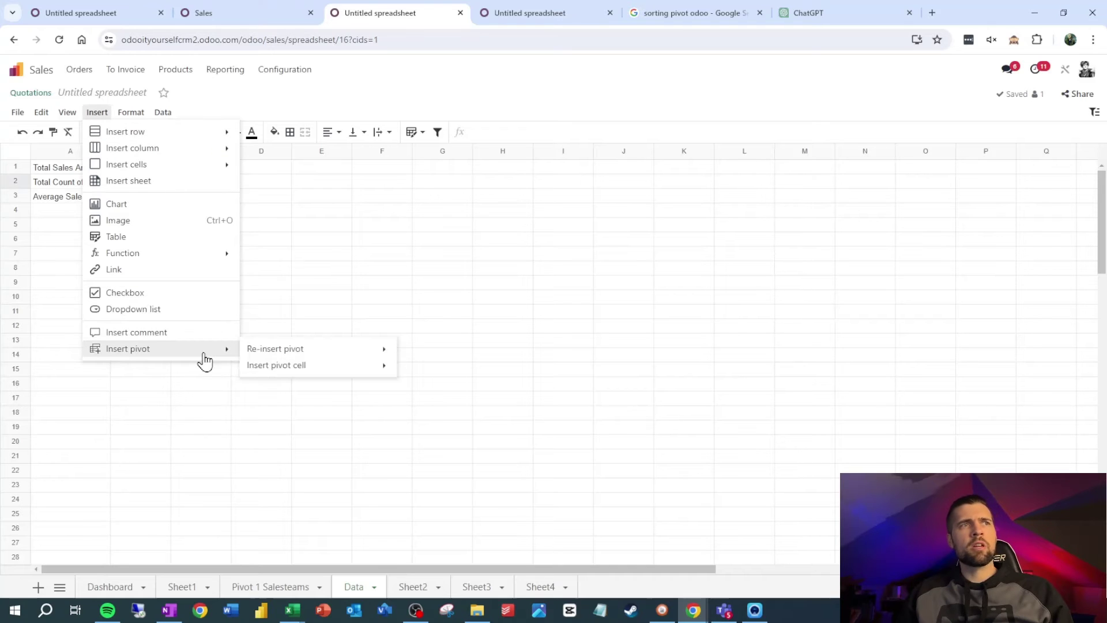
{"action": "mouse_move", "coordinate": [368, 369]}
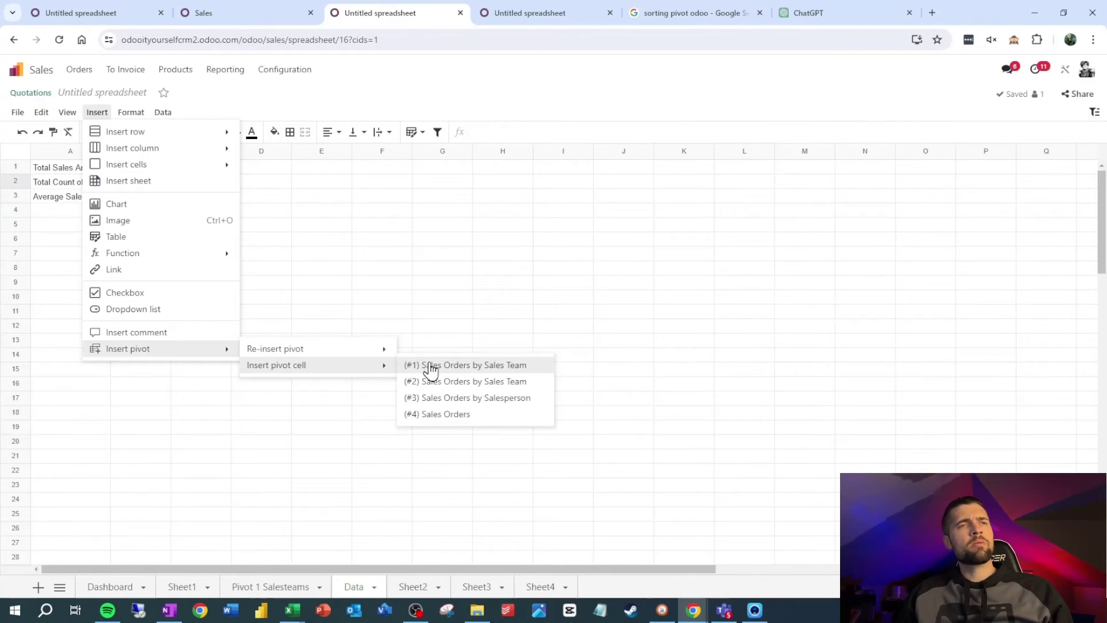
{"action": "left_click", "coordinate": [443, 415]}
{"action": "left_click", "coordinate": [728, 376]}
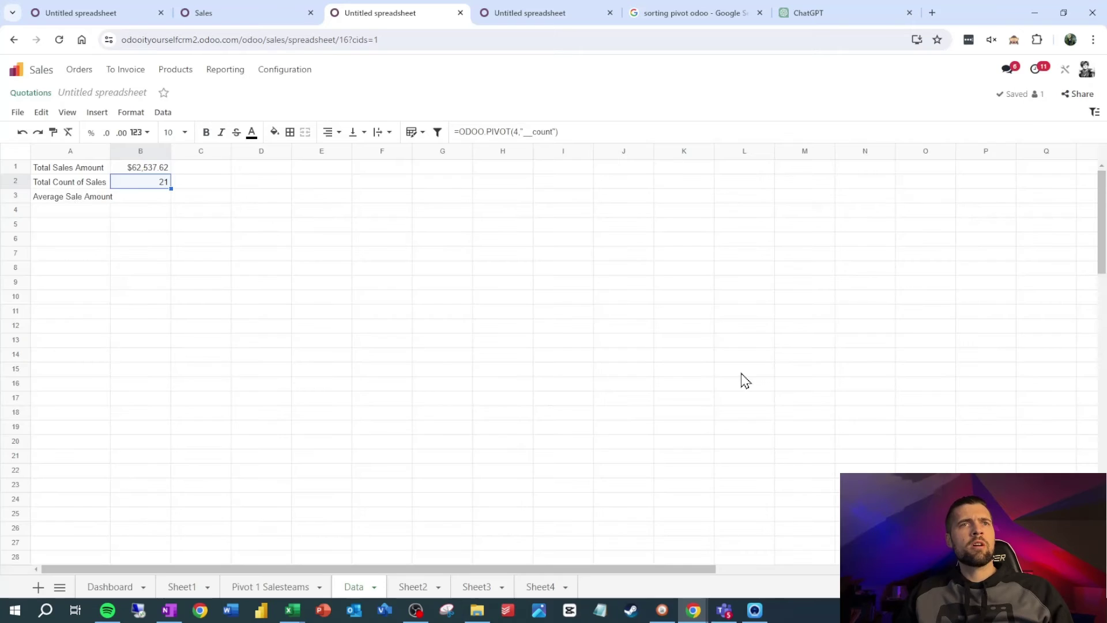
Enter =B1/B2 in B3 to calculate the average sale amount.
{"action": "left_click", "coordinate": [138, 196]}
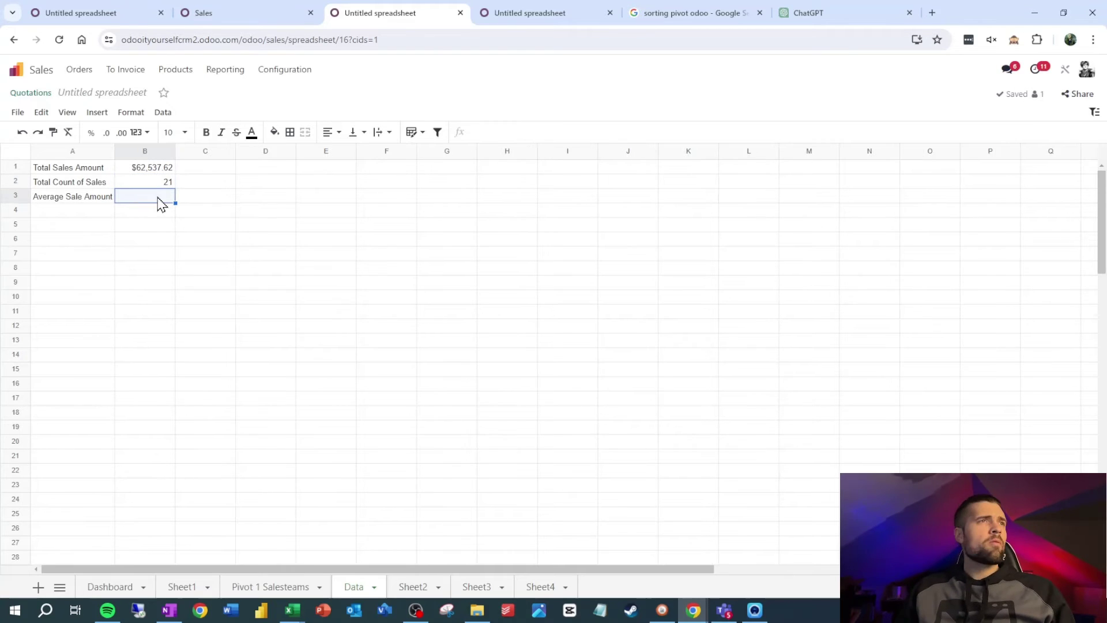
{"action": "key", "text": "Up"}
{"action": "key", "text": "Up"}
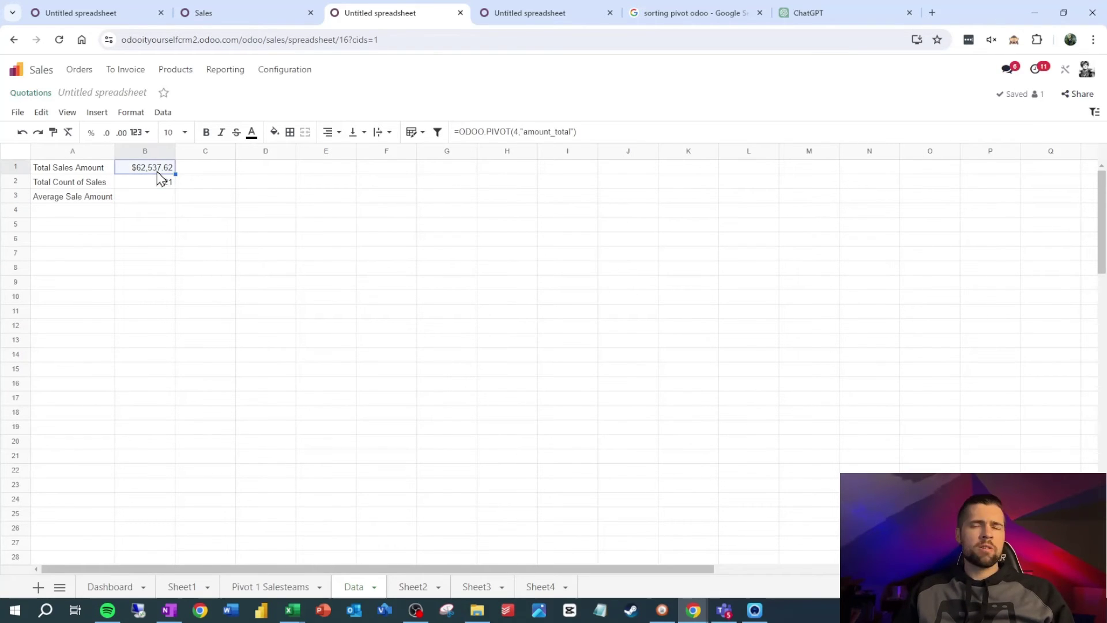
{"action": "left_click", "coordinate": [171, 197]}
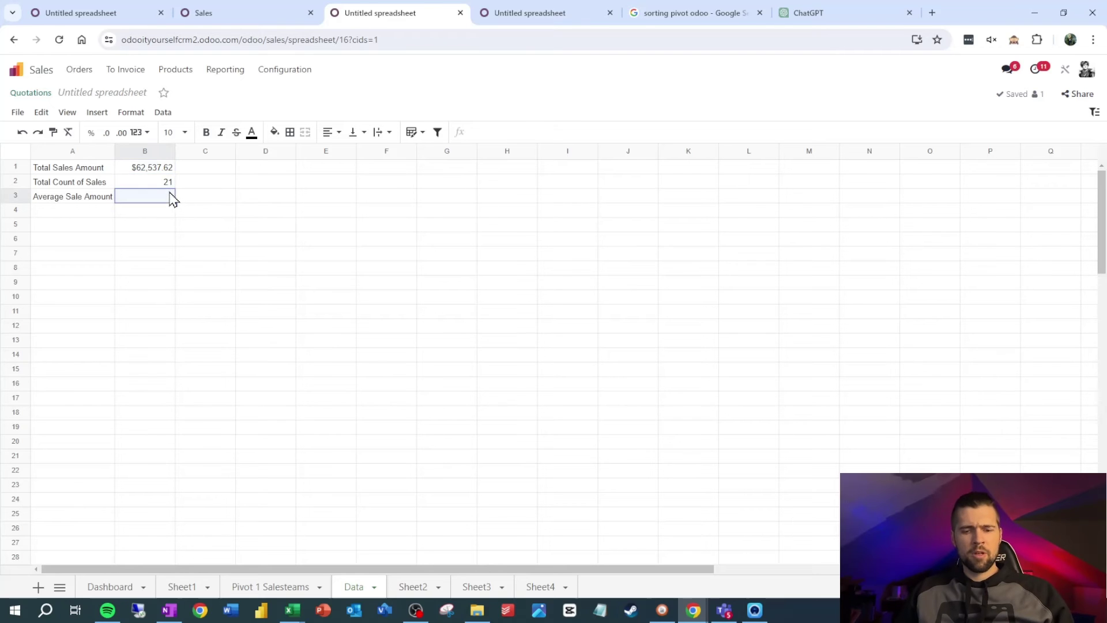
{"action": "type", "text": "="}
{"action": "left_click", "coordinate": [164, 171]}
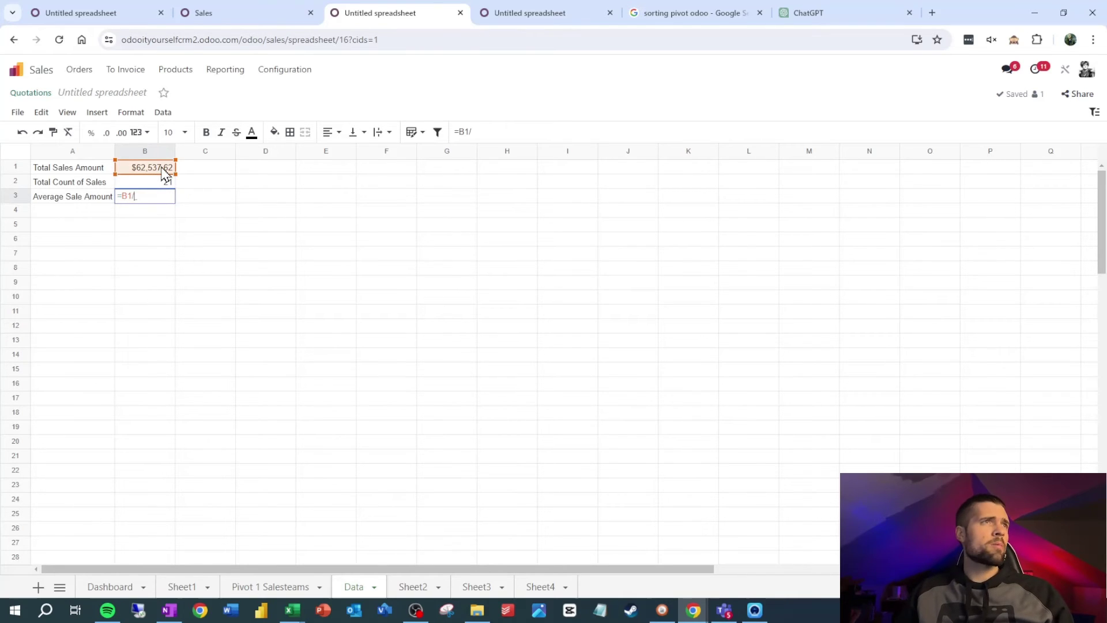
{"action": "type", "text": "/"}
{"action": "left_click", "coordinate": [165, 184]}
{"action": "key", "text": "Return"}
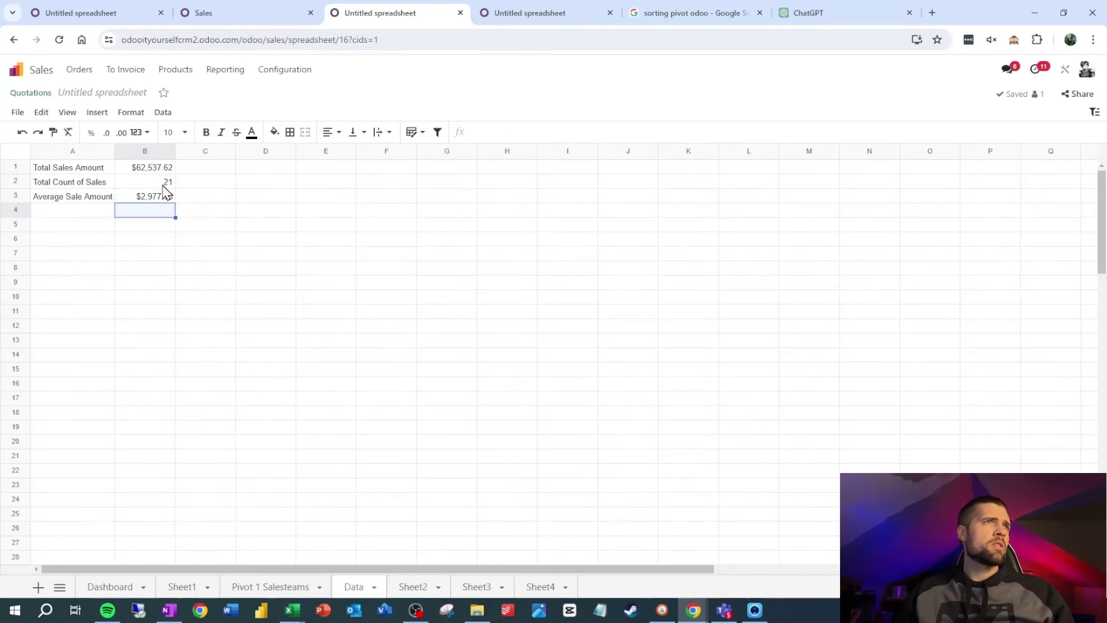
Add a scorecard chart to the Dashboard sheet below row 16 over columns A–F.
{"action": "left_click", "coordinate": [116, 587]}
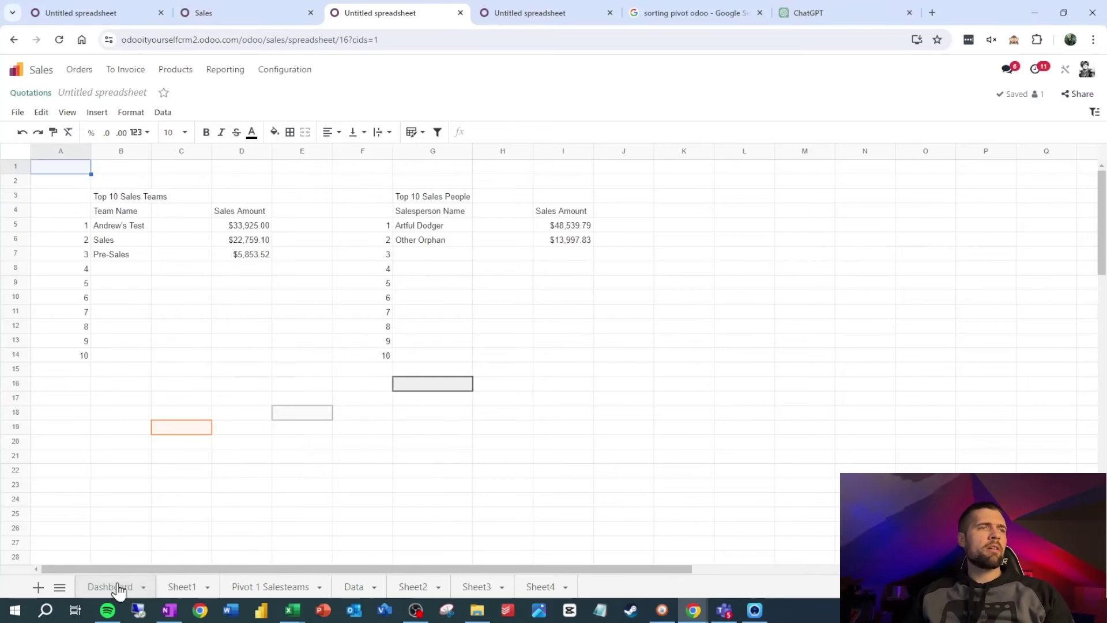
{"action": "left_click", "coordinate": [87, 389]}
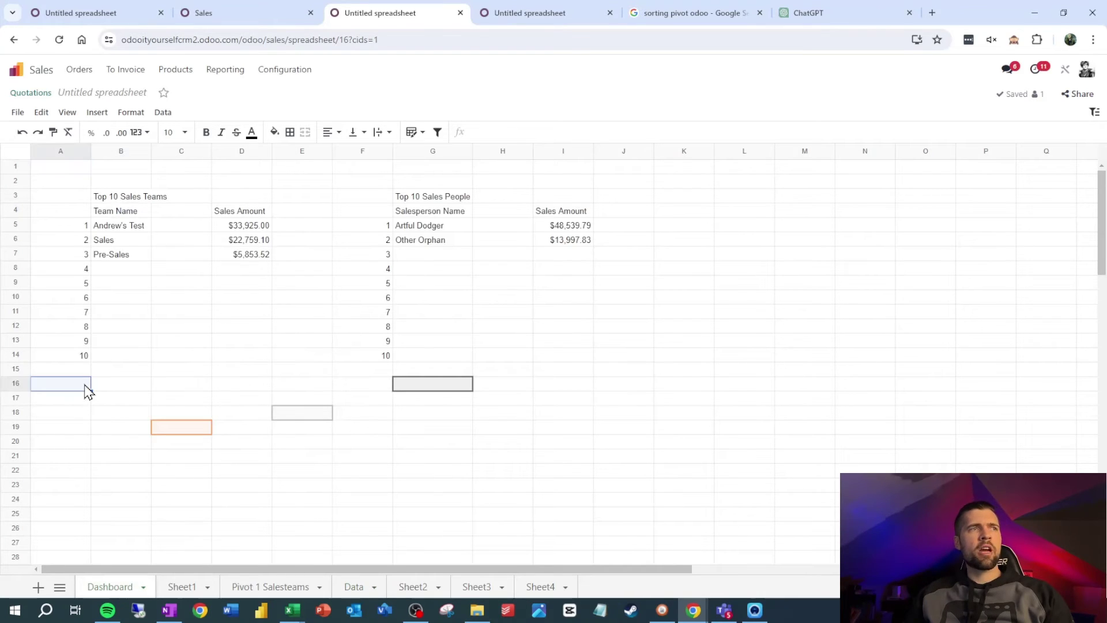
{"action": "left_click", "coordinate": [105, 118]}
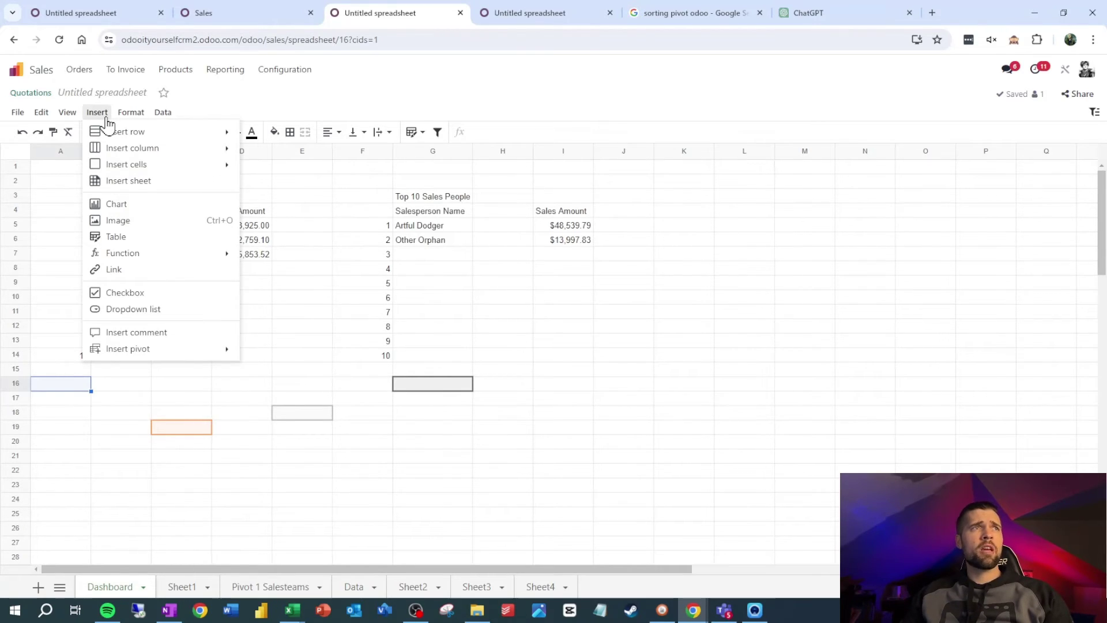
{"action": "left_click", "coordinate": [134, 206]}
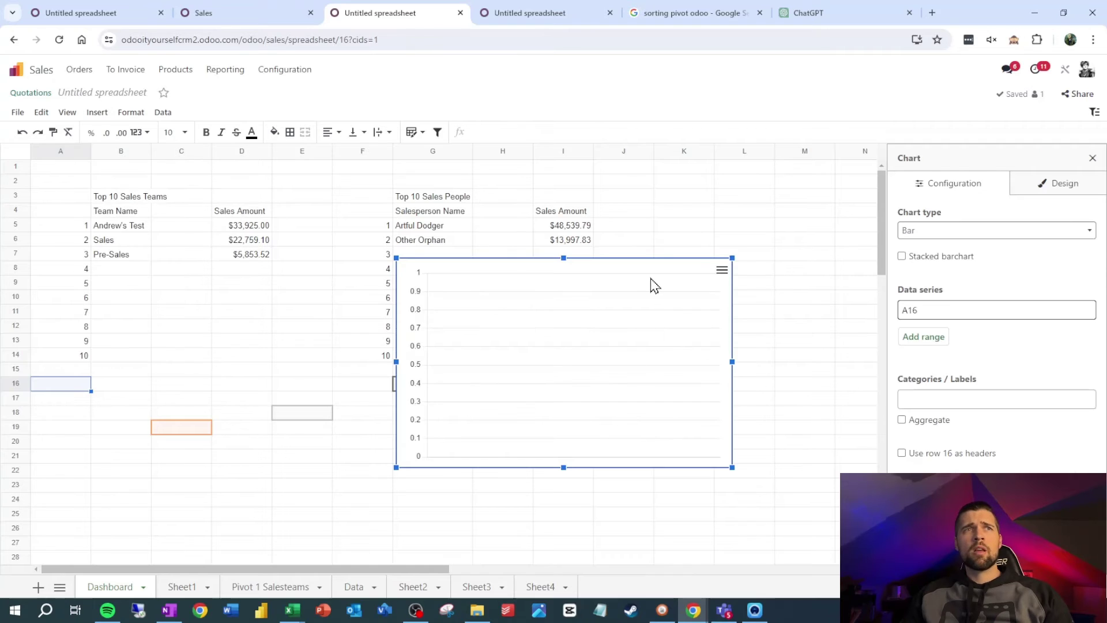
{"action": "left_click_drag", "start_coordinate": [641, 281], "coordinate": [274, 412]}
{"action": "left_click", "coordinate": [972, 231]}
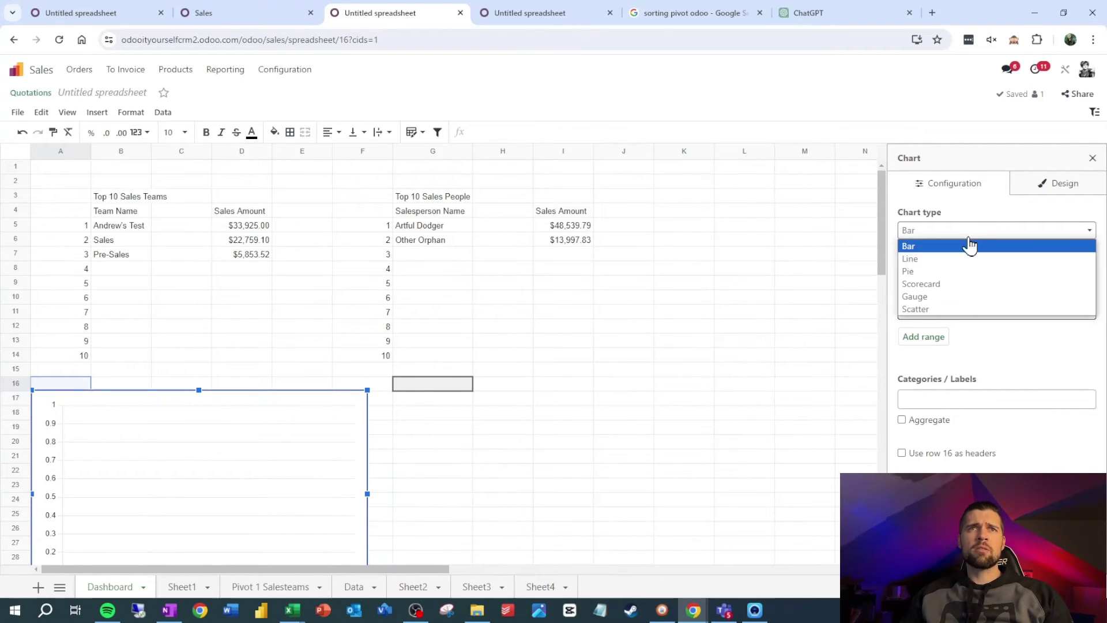
{"action": "left_click", "coordinate": [934, 284]}
Set the scorecard's key value to Data!B1 so it shows $62,537.62.
{"action": "left_click", "coordinate": [946, 284]}
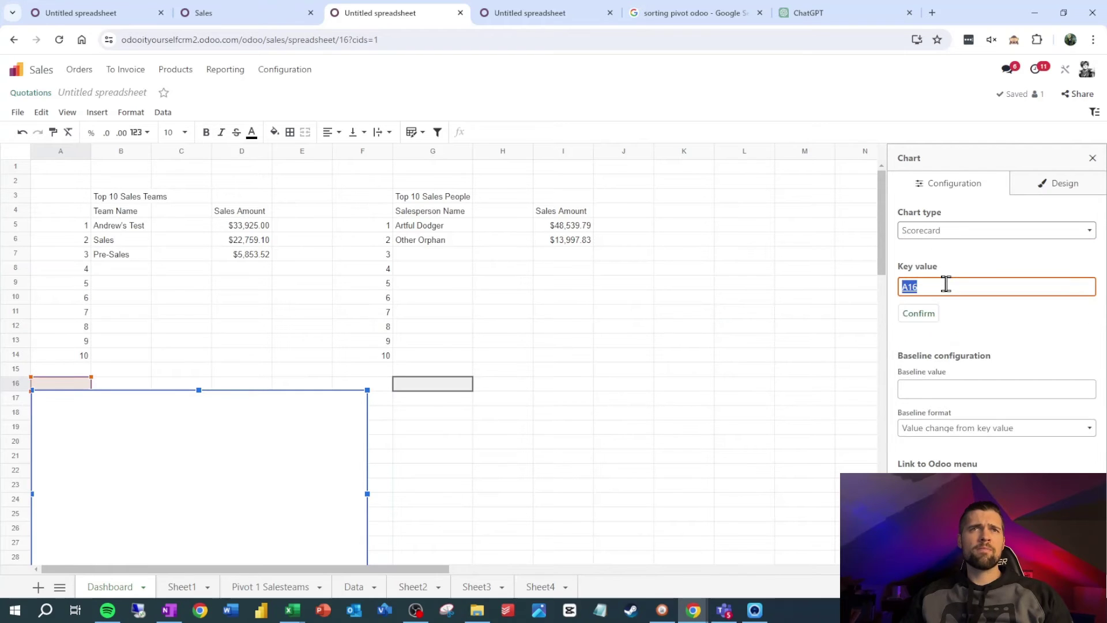
{"action": "left_click", "coordinate": [353, 586]}
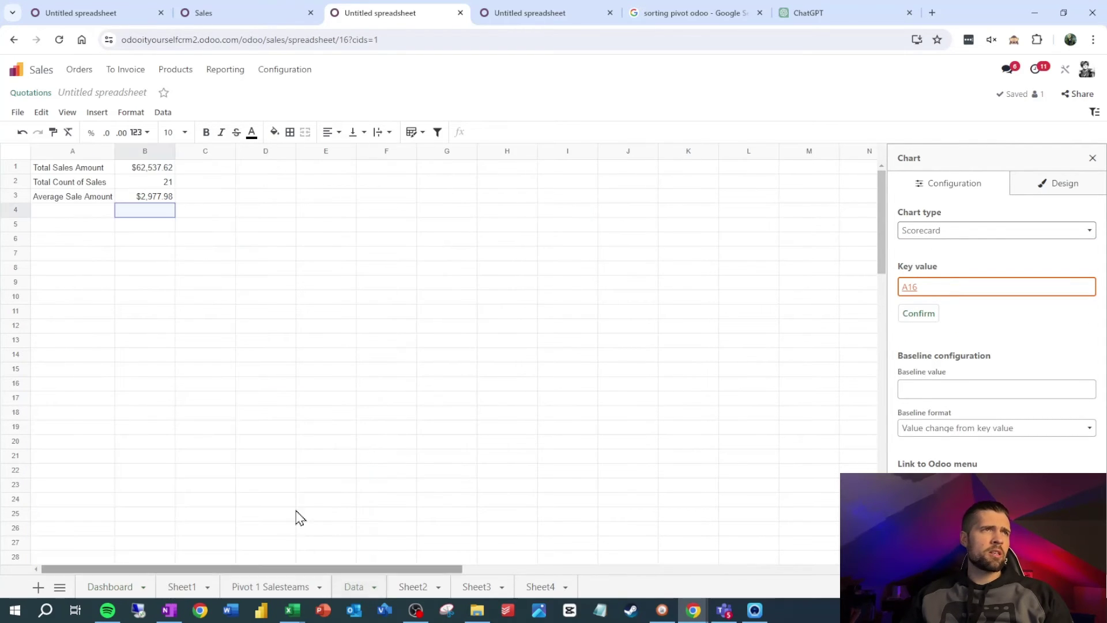
{"action": "left_click", "coordinate": [148, 171]}
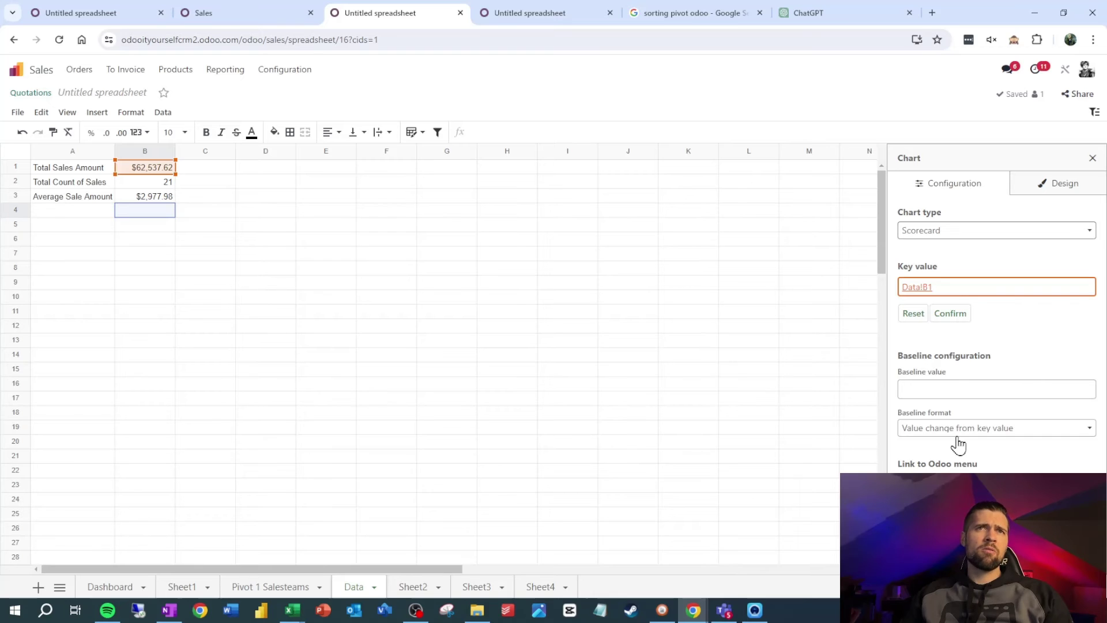
{"action": "left_click", "coordinate": [954, 316]}
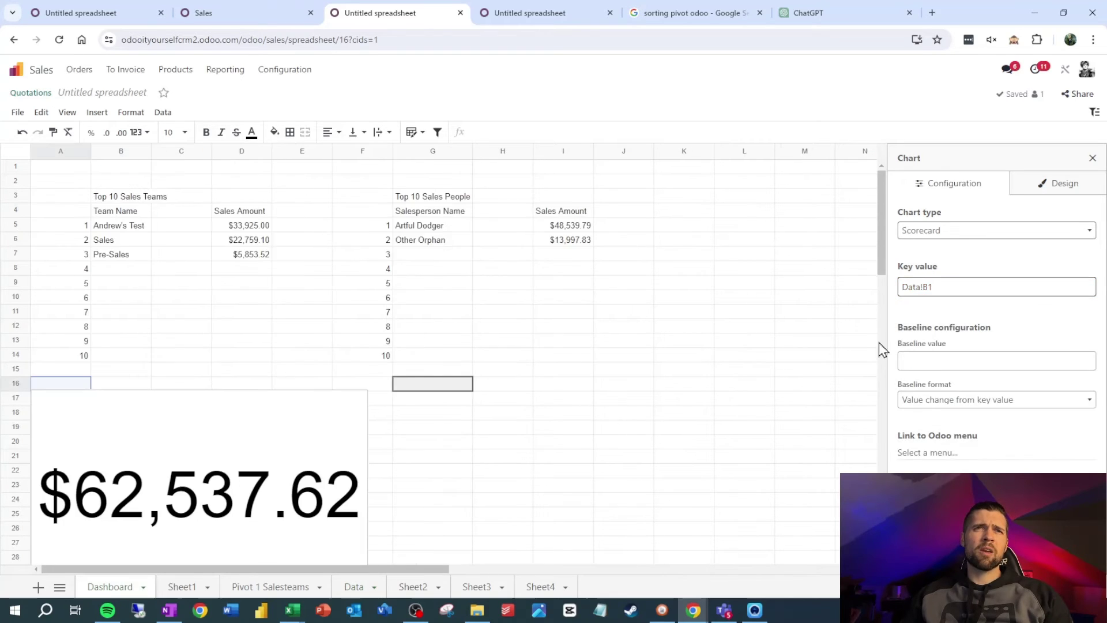
{"action": "scroll", "coordinate": [327, 385], "scroll_direction": "down", "scroll_amount": 2}
{"action": "left_click", "coordinate": [257, 380]}
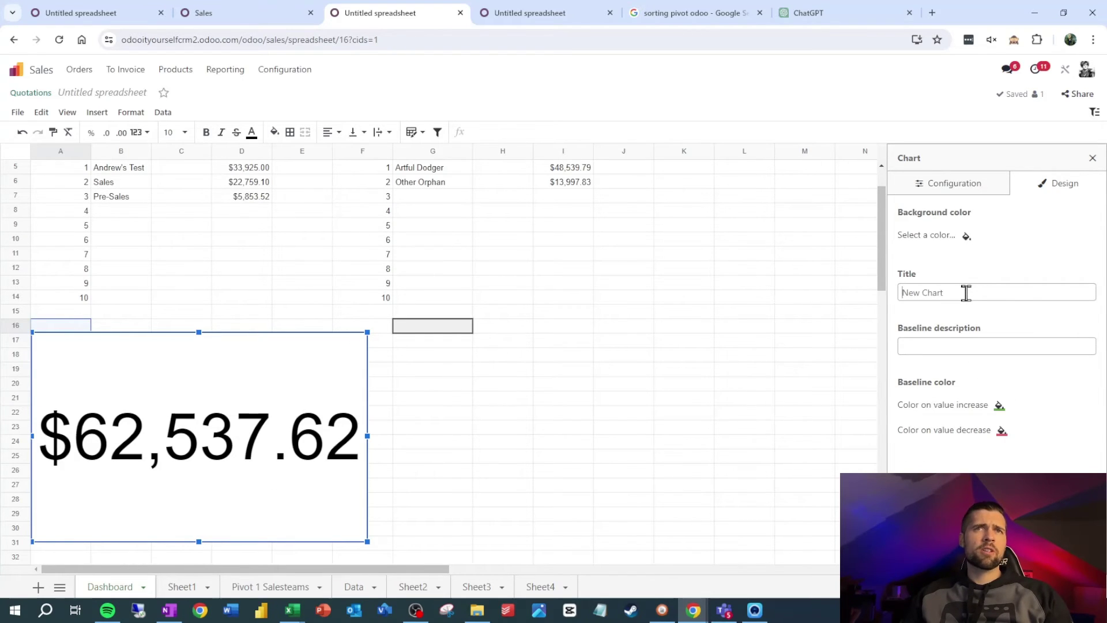
Title the scorecard 'Total Sales' and shrink it to a small card.
{"action": "left_click", "coordinate": [966, 293]}
{"action": "type", "text": "Total Sales"}
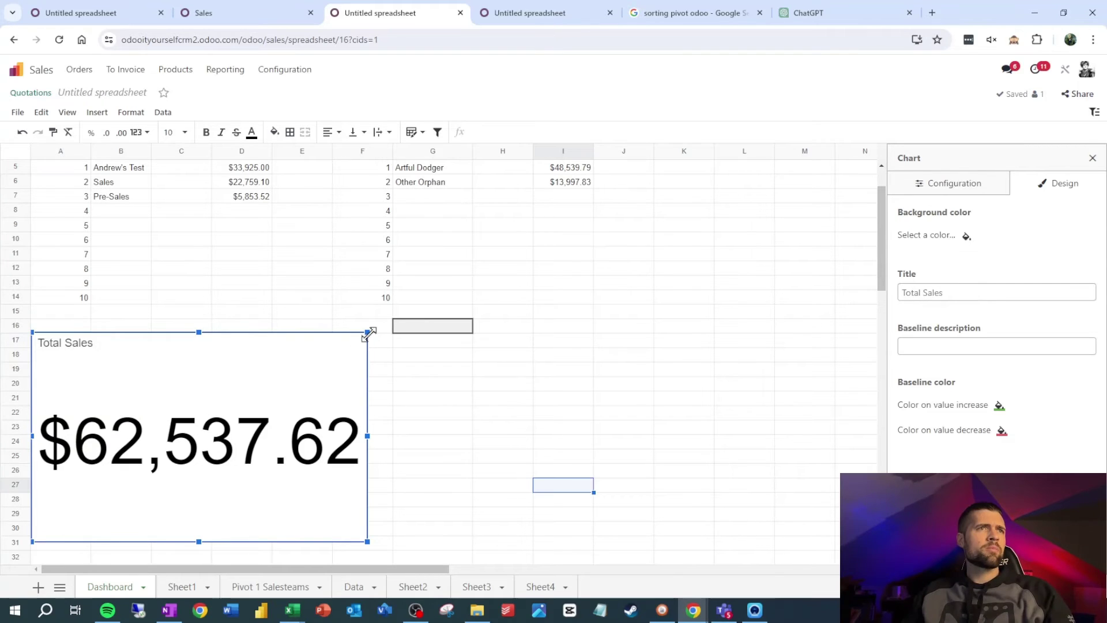
{"action": "left_click_drag", "start_coordinate": [367, 332], "coordinate": [158, 354]}
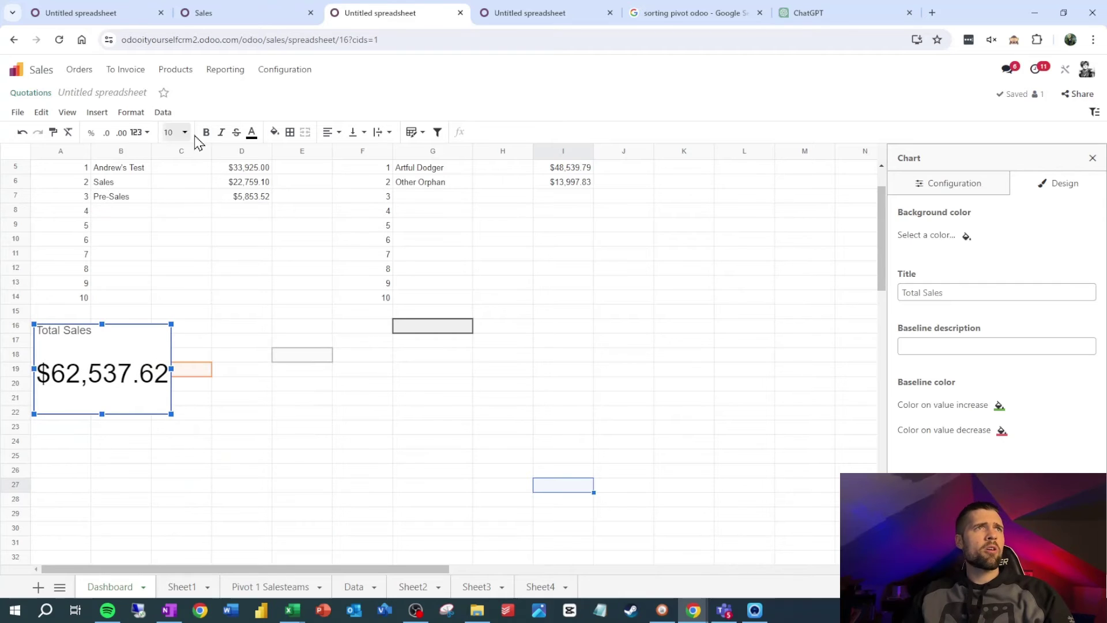
Give the Total Sales scorecard a bright green background.
{"action": "left_click", "coordinate": [966, 236]}
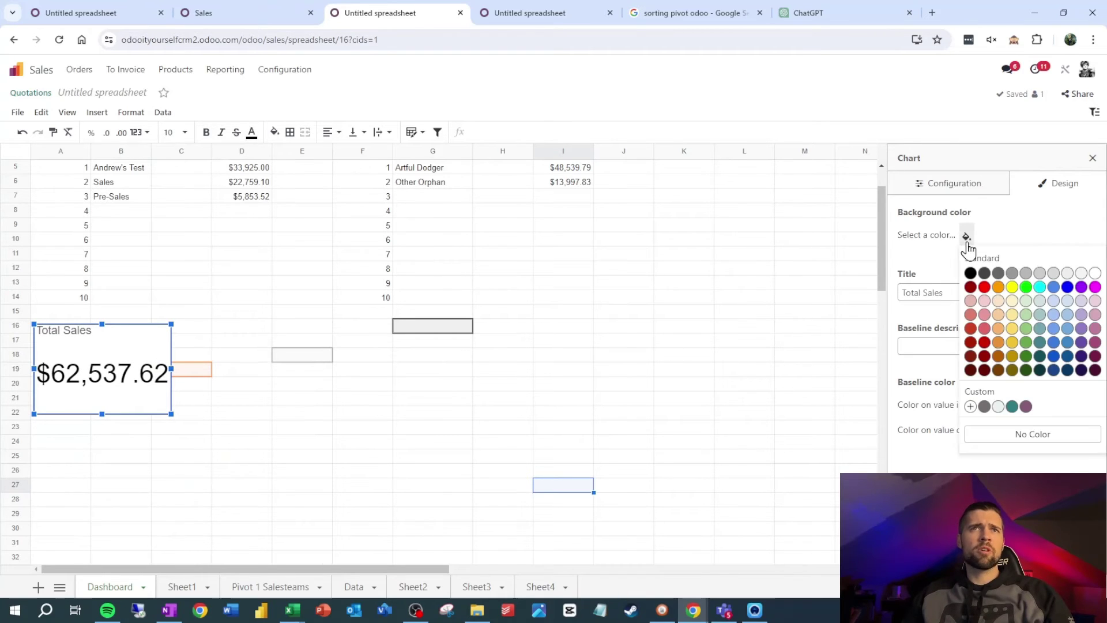
{"action": "left_click", "coordinate": [1027, 287]}
{"action": "left_click", "coordinate": [344, 419]}
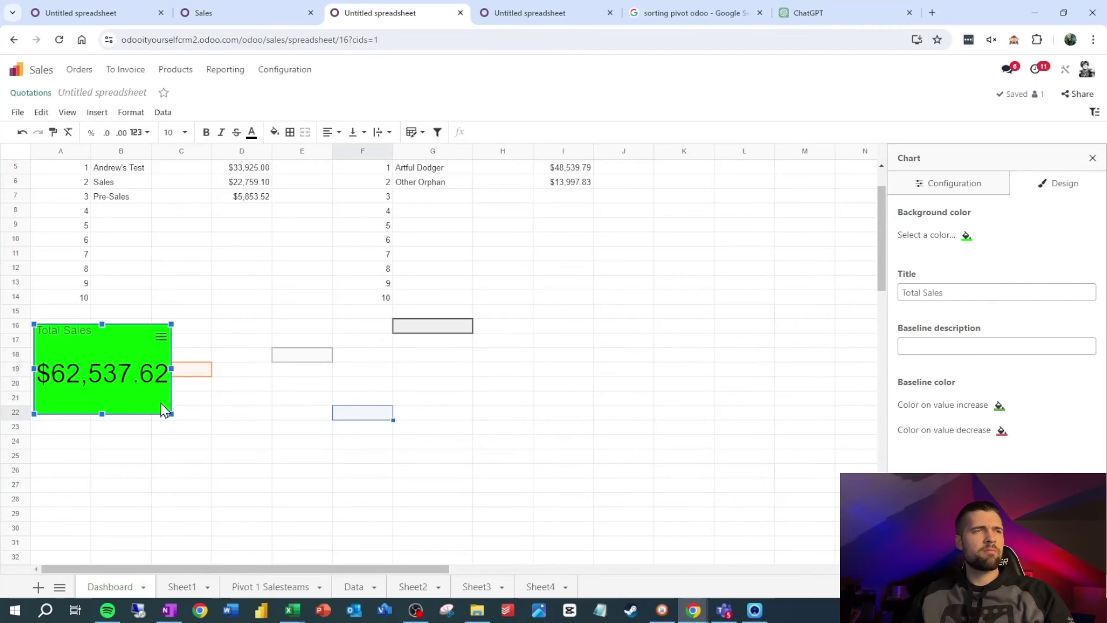
{"action": "left_click", "coordinate": [247, 415]}
{"action": "left_click", "coordinate": [165, 408]}
Paste a copy of the green scorecard and set its key value to Data!B2, showing 21.
{"action": "key", "text": "ctrl+v"}
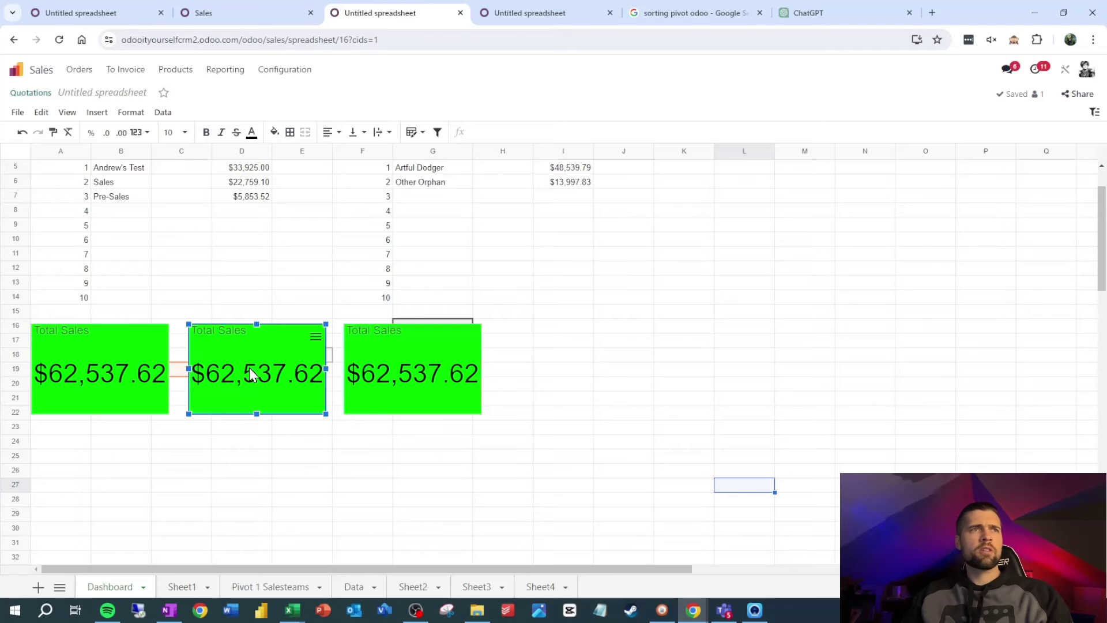
{"action": "double_click", "coordinate": [252, 375]}
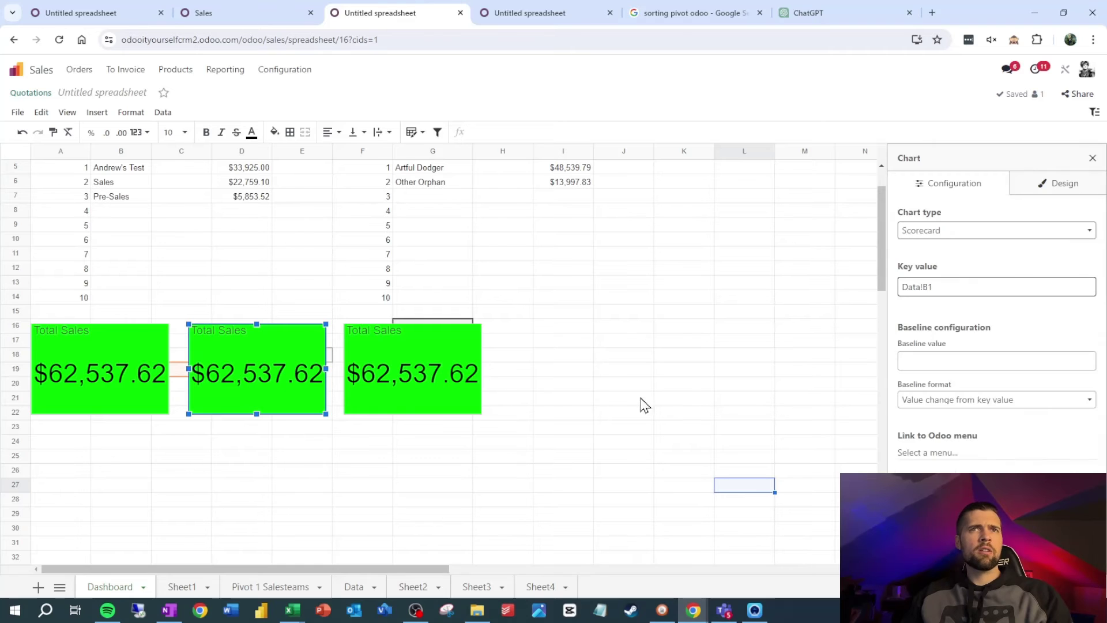
{"action": "left_click", "coordinate": [971, 288]}
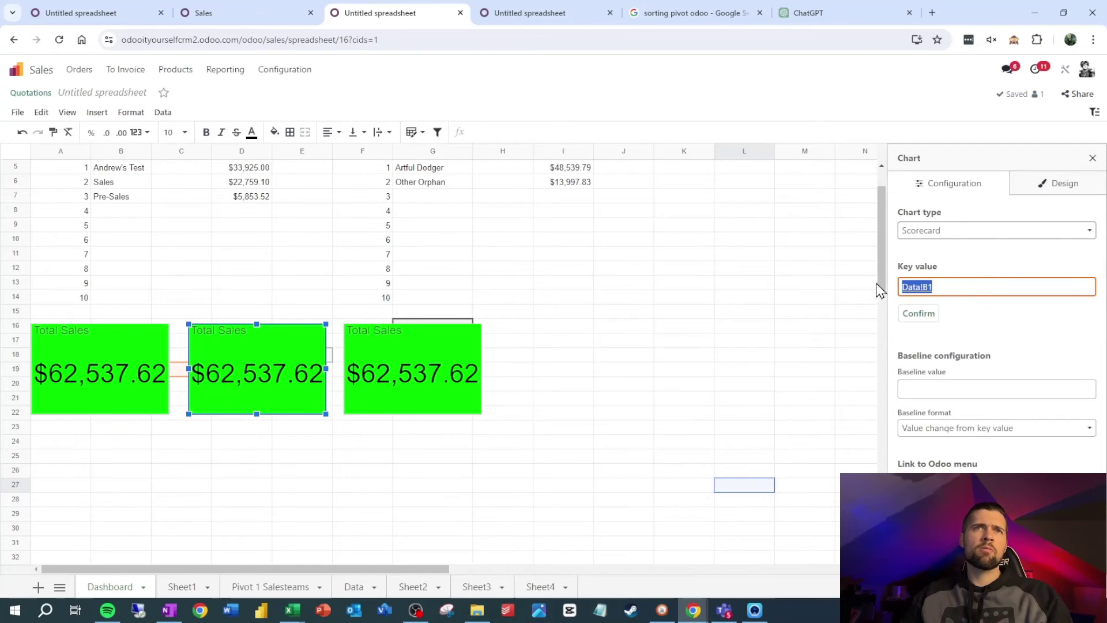
{"action": "left_click", "coordinate": [354, 586]}
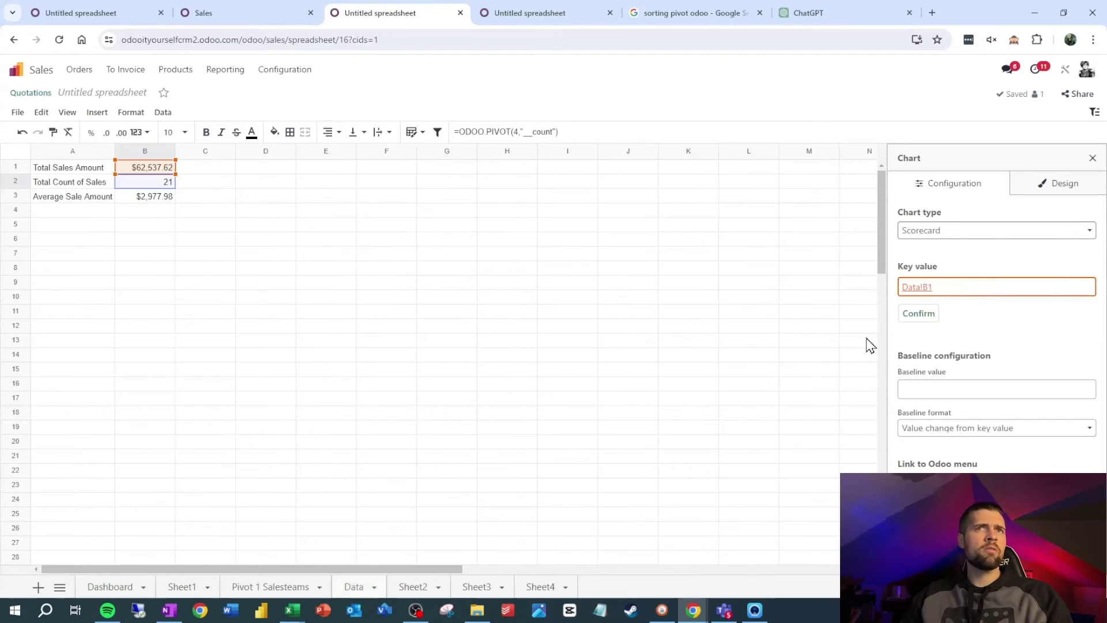
{"action": "left_click", "coordinate": [128, 186]}
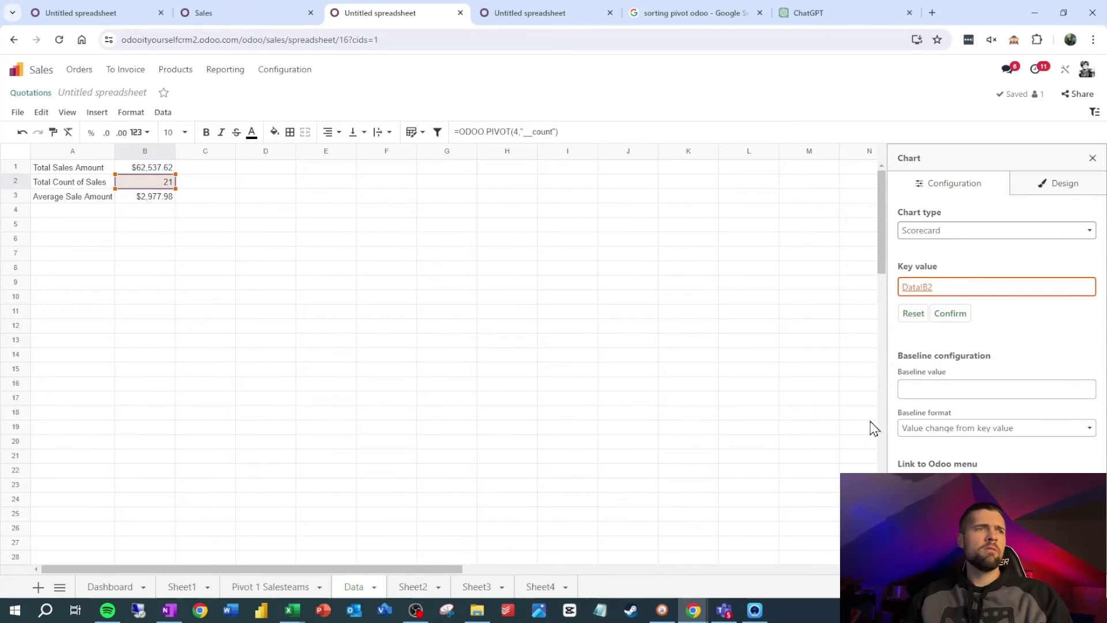
{"action": "left_click", "coordinate": [957, 314]}
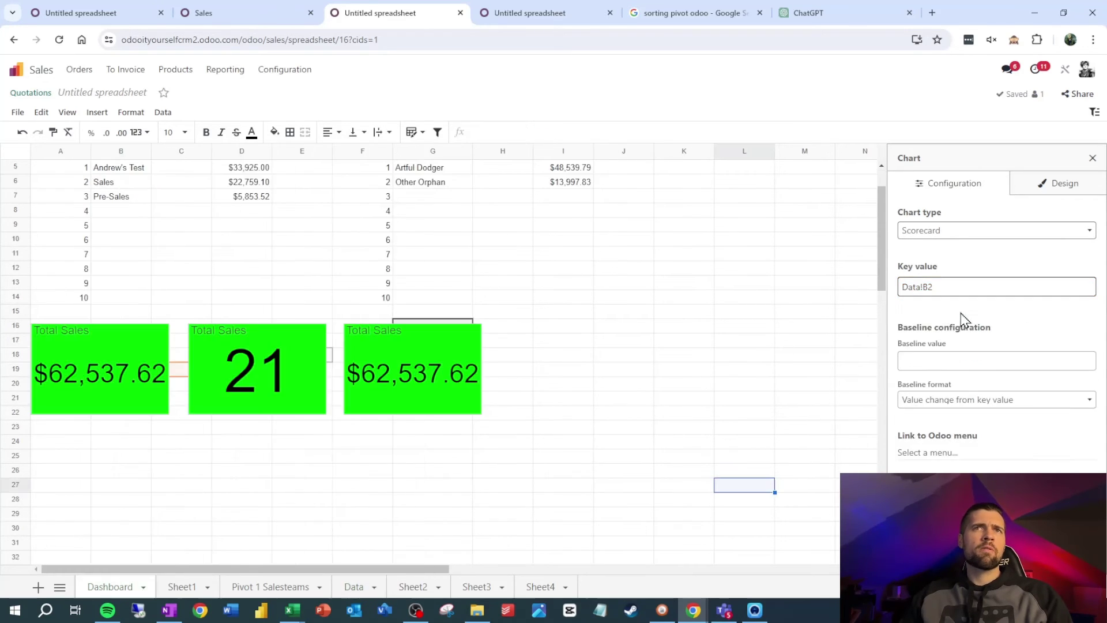
Retitle the second scorecard 'Number of Sales'.
{"action": "left_click", "coordinate": [275, 360]}
{"action": "left_click", "coordinate": [1045, 190]}
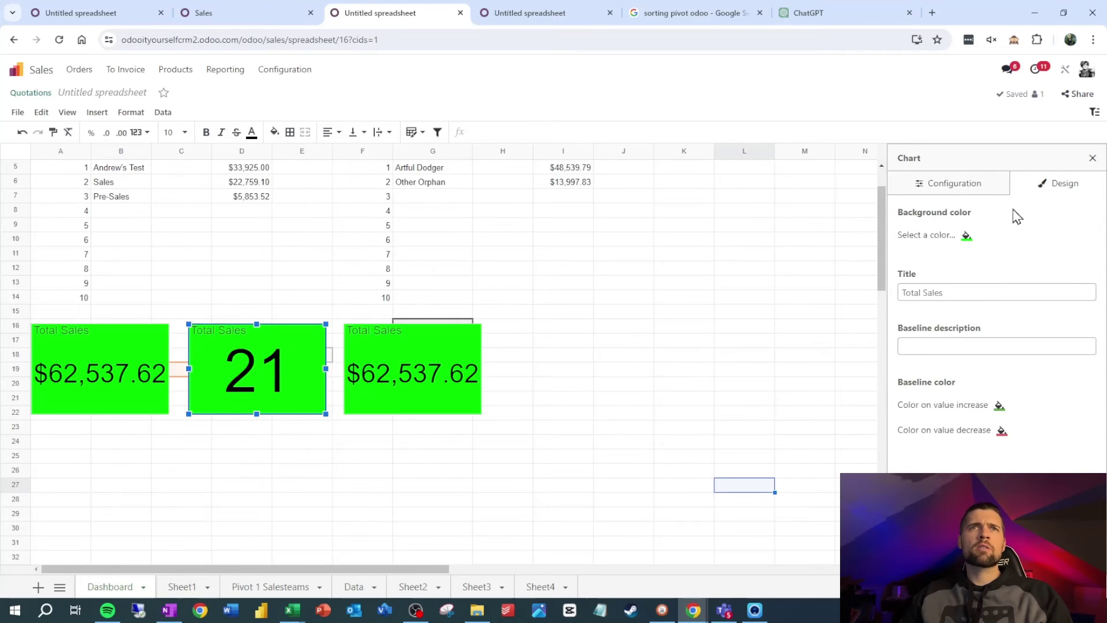
{"action": "triple_click", "coordinate": [955, 292]}
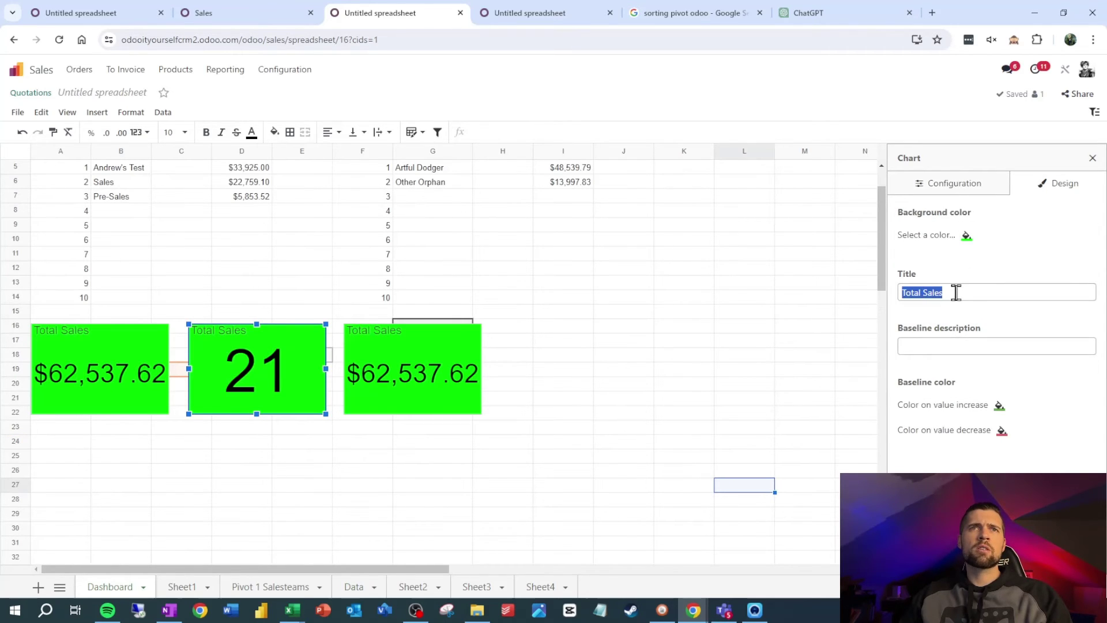
{"action": "type", "text": "Number of"}
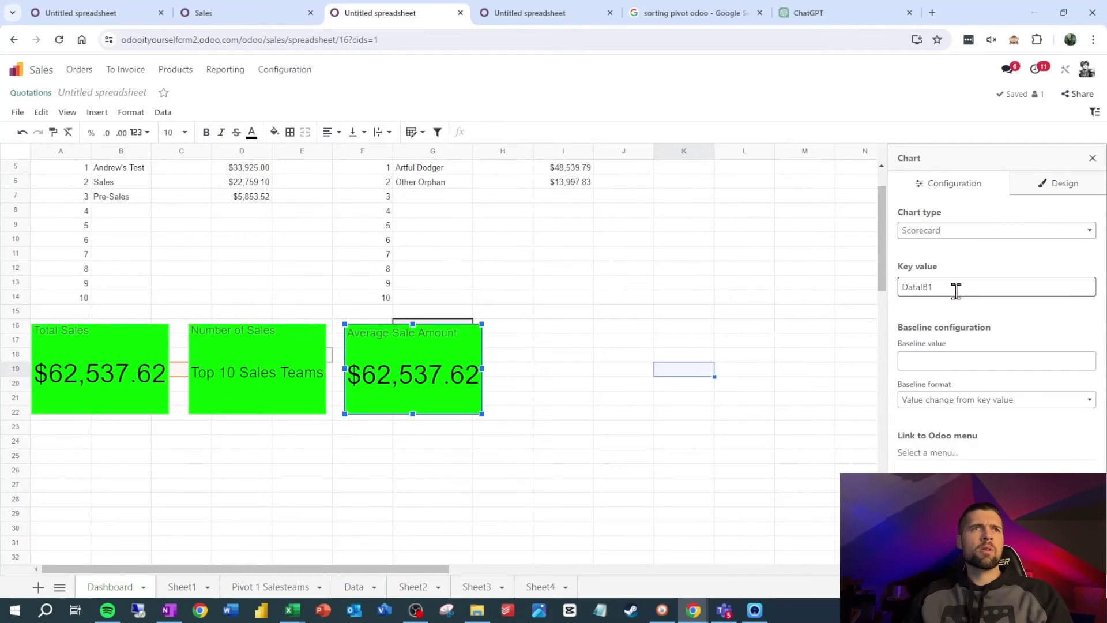
Point the Average Sale Amount scorecard's key value to Data!B3, showing $2,977.98.
{"action": "left_click", "coordinate": [955, 291]}
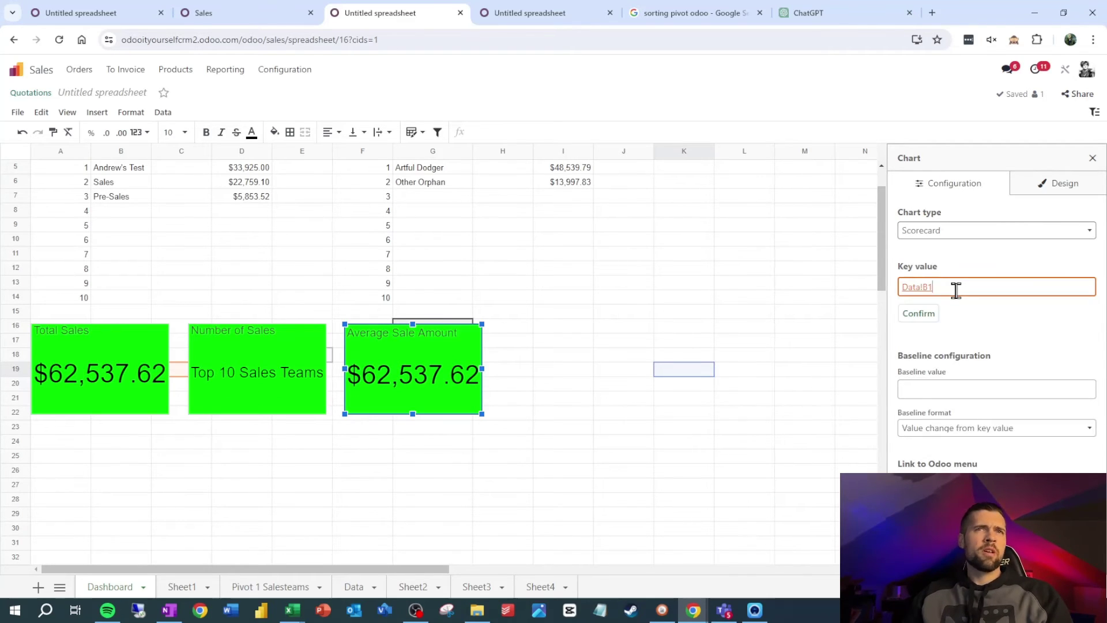
{"action": "key", "text": "BackSpace"}
{"action": "type", "text": "3"}
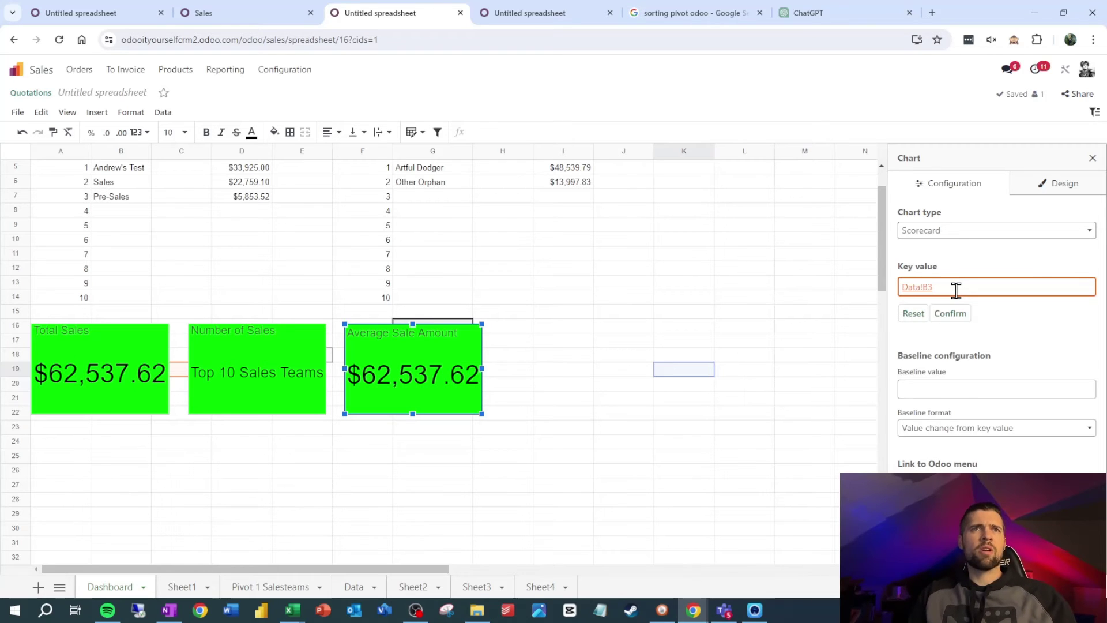
{"action": "key", "text": "Return"}
{"action": "left_click", "coordinate": [600, 400]}
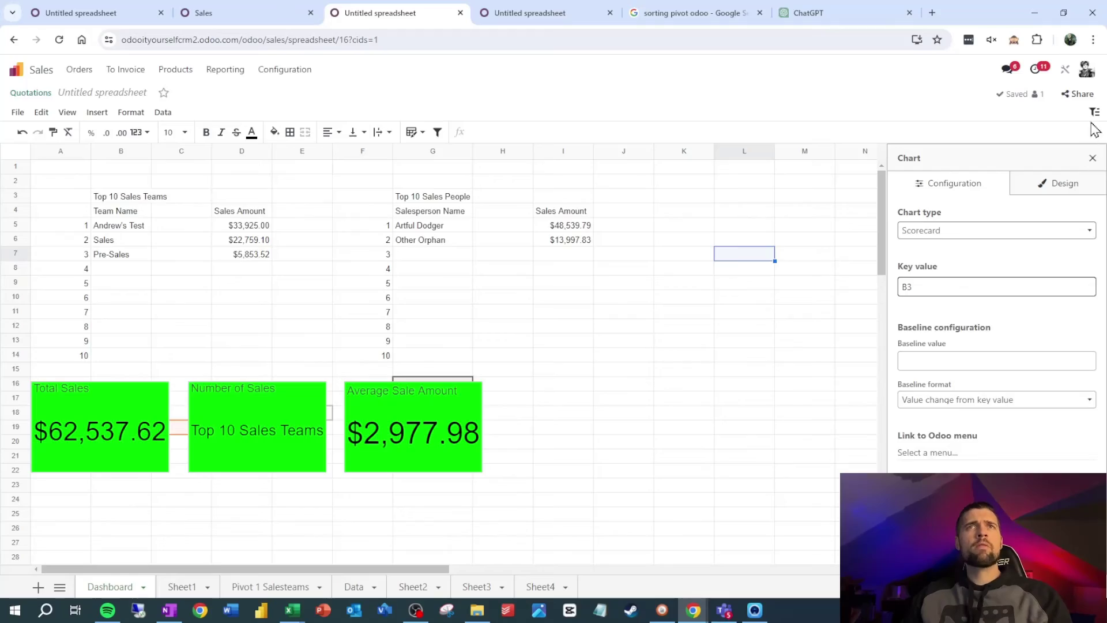
Create a relation filter labelled 'Sales Team' tied to the Sales Team model and save it.
{"action": "left_click", "coordinate": [1095, 113]}
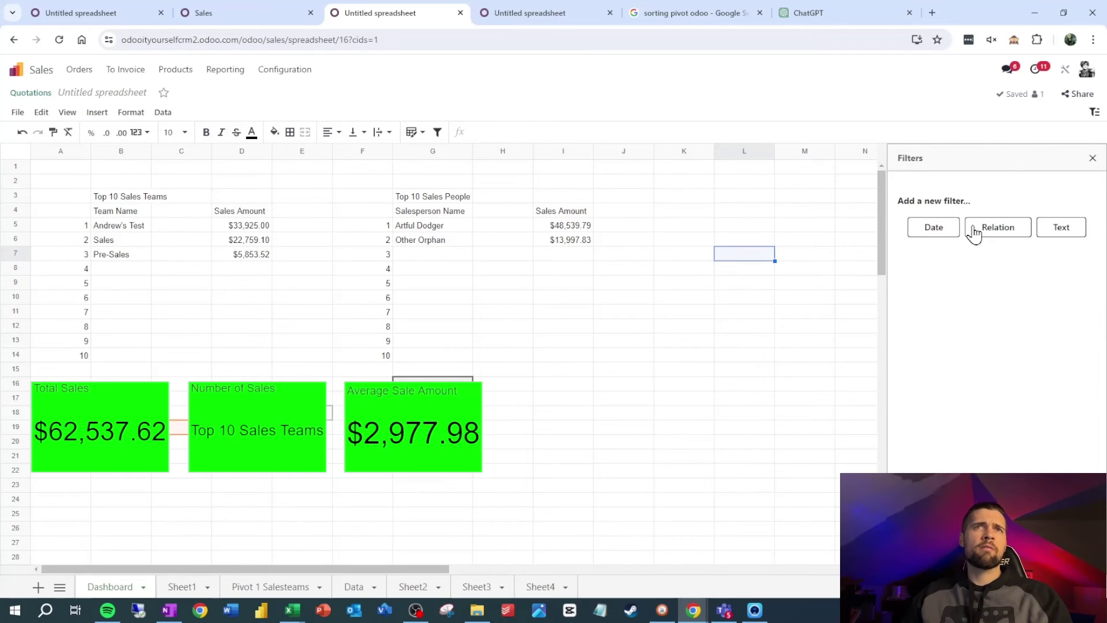
{"action": "left_click", "coordinate": [996, 231]}
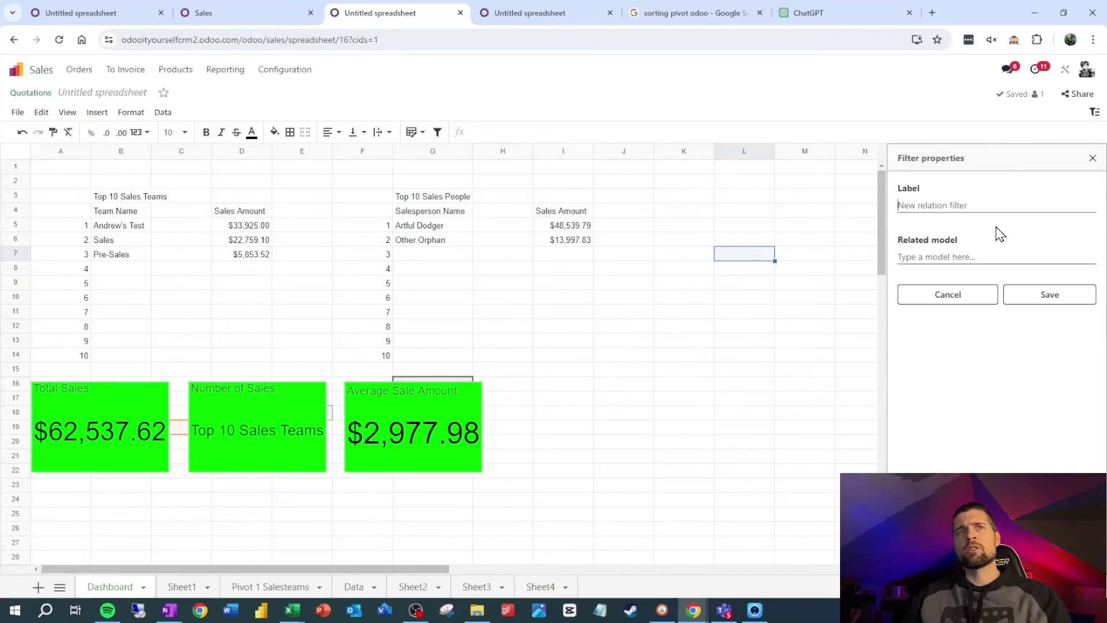
{"action": "left_click", "coordinate": [954, 205]}
{"action": "type", "text": "Sales Team"}
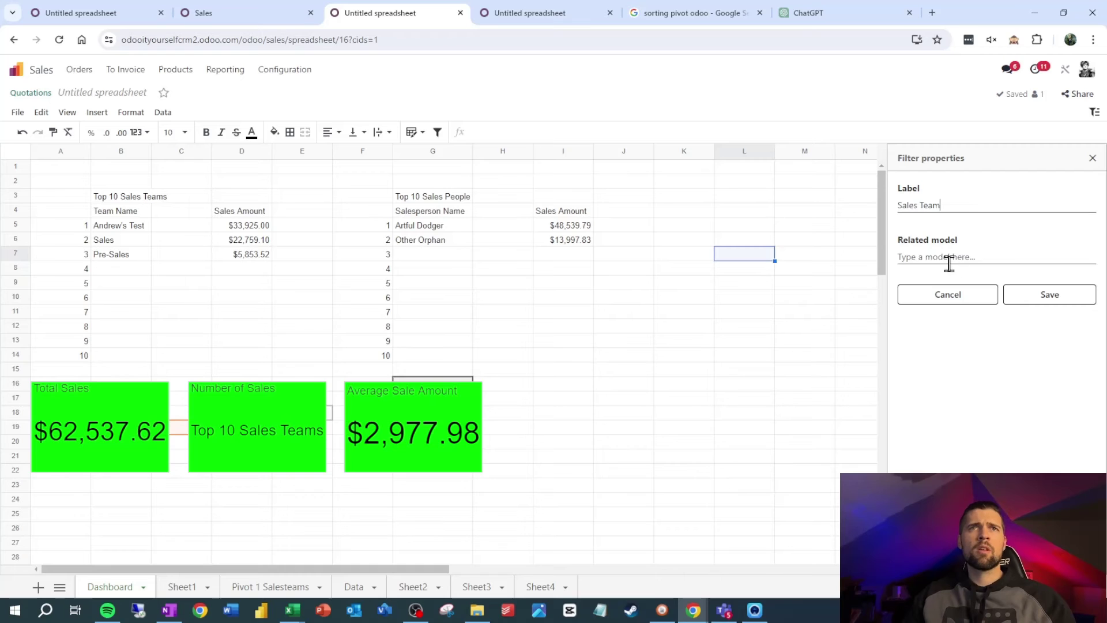
{"action": "left_click", "coordinate": [948, 258]}
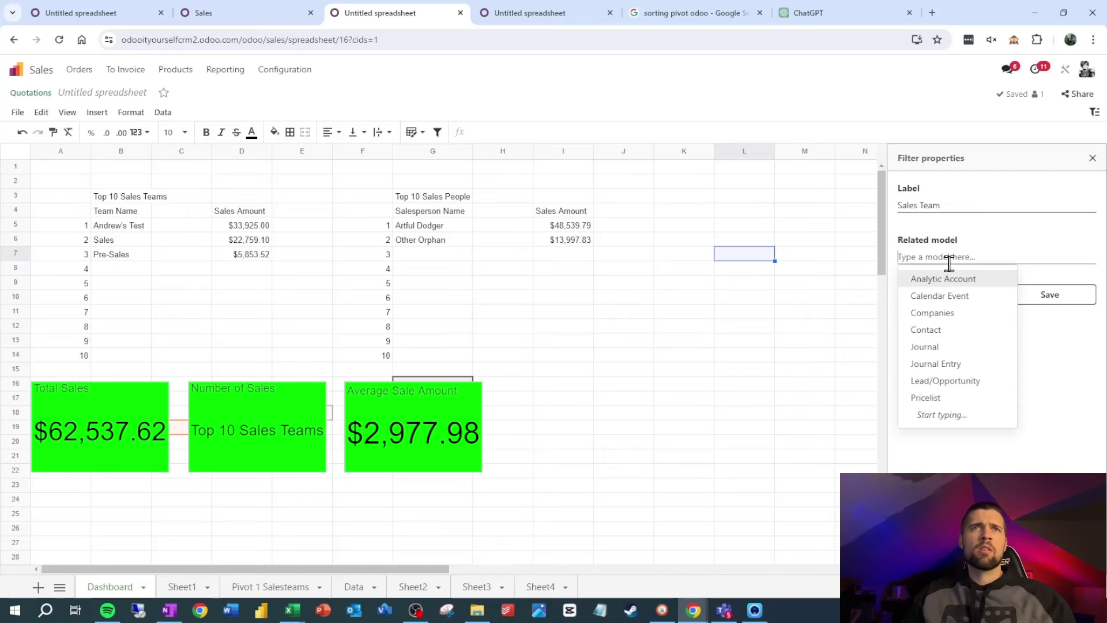
{"action": "type", "text": "sales team"}
{"action": "left_click", "coordinate": [939, 279]}
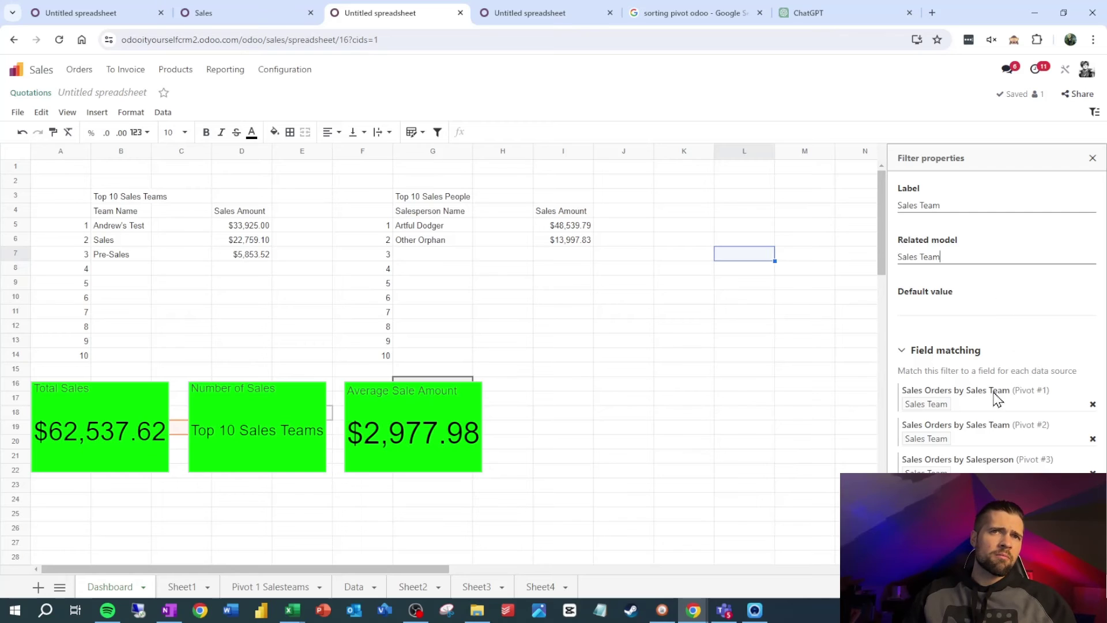
{"action": "left_click", "coordinate": [916, 582]}
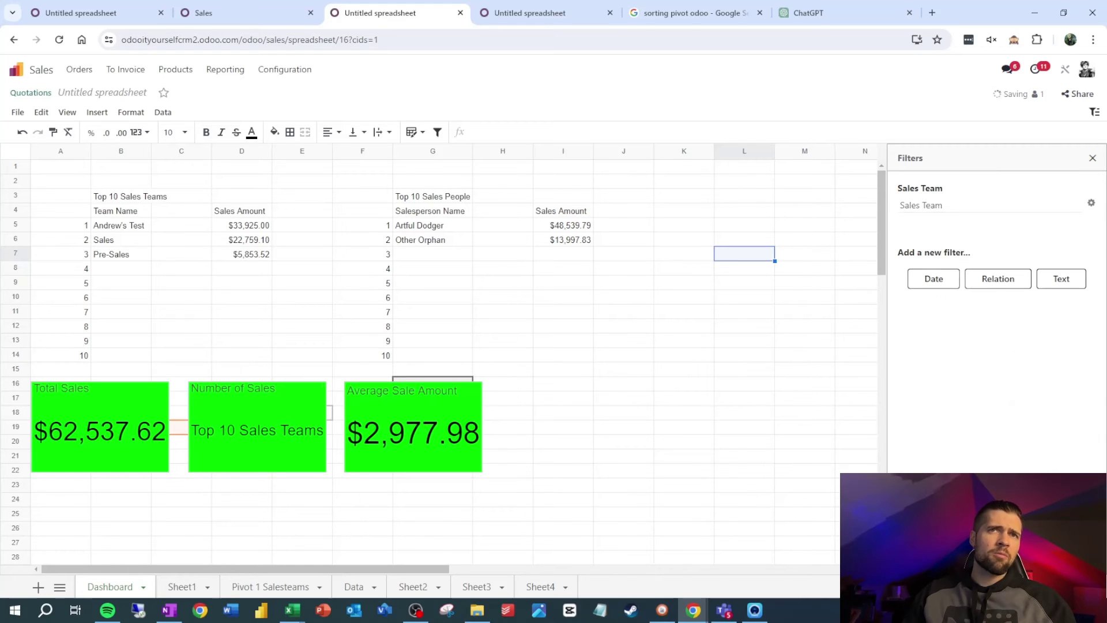
Create a Salesperson relation filter linked to the User model.
{"action": "left_click", "coordinate": [997, 281]}
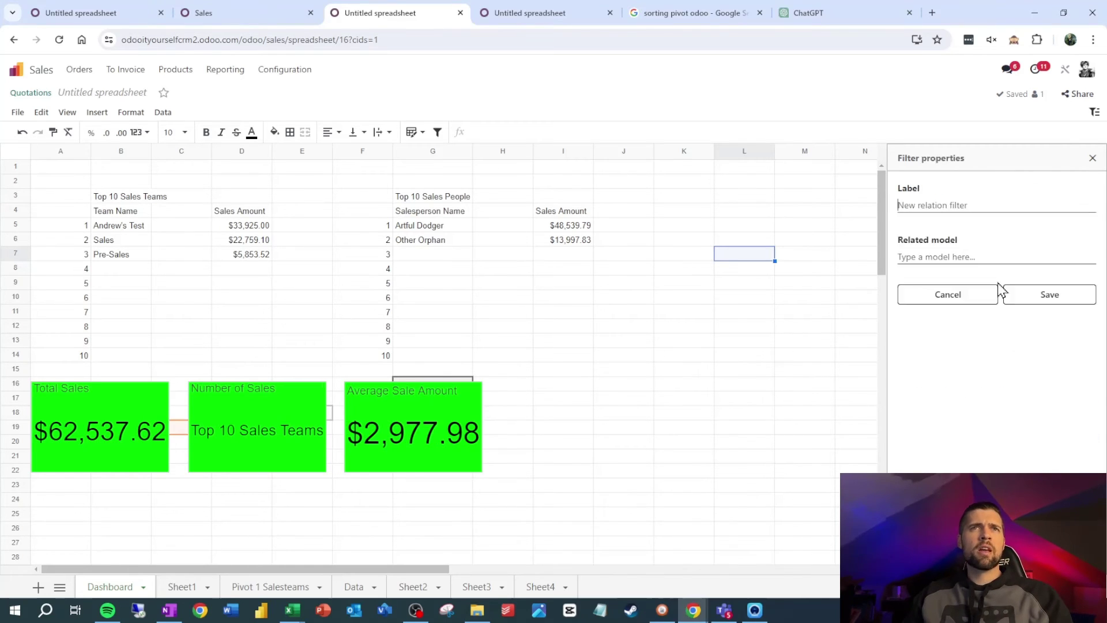
{"action": "type", "text": "Salesperson"}
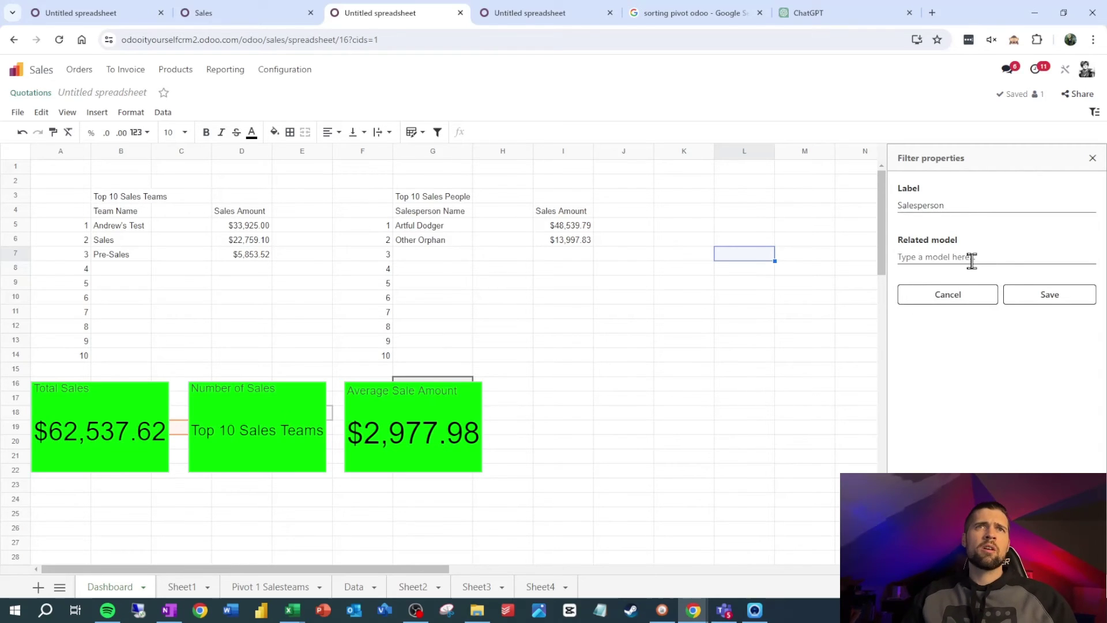
{"action": "left_click", "coordinate": [971, 256]}
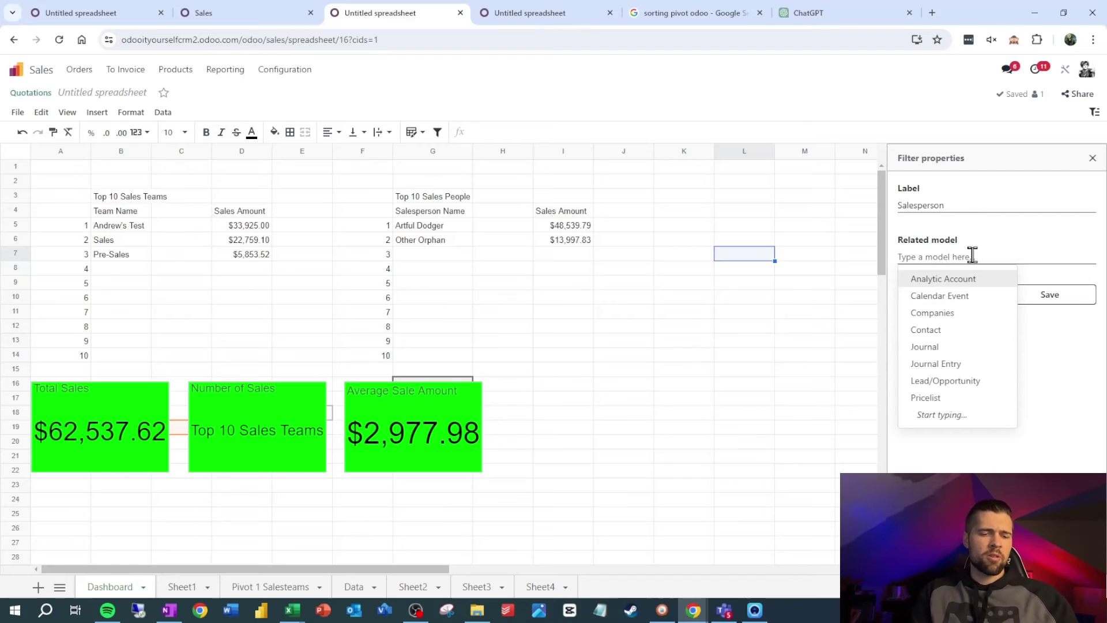
{"action": "type", "text": "user"}
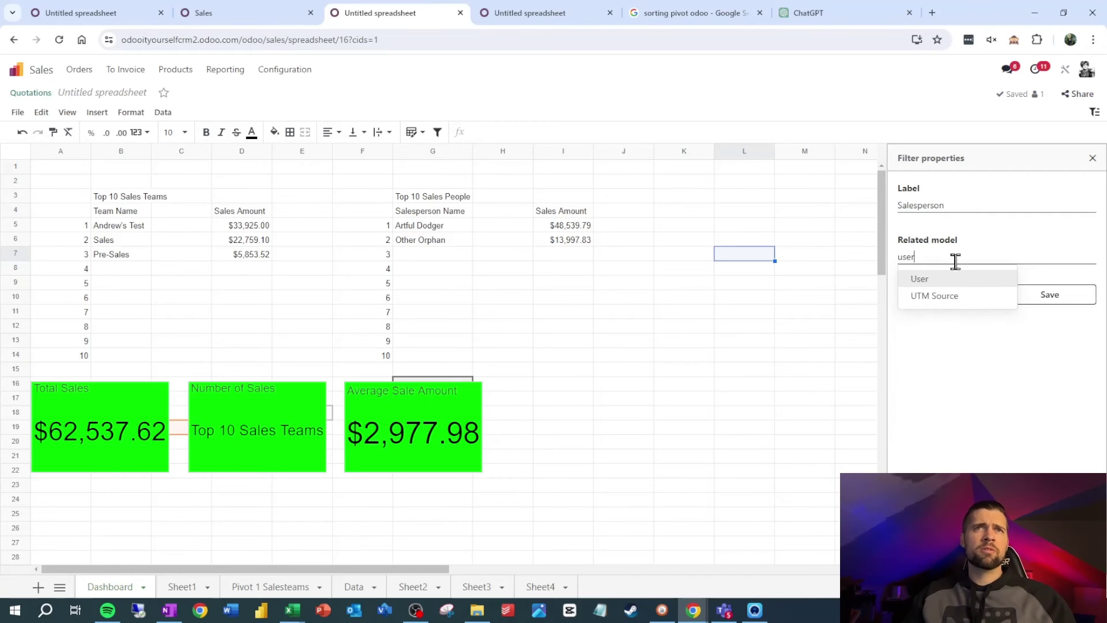
{"action": "left_click", "coordinate": [951, 279]}
Match each pivot on its Salesperson field instead of Responsible User and save the filter.
{"action": "scroll", "coordinate": [1003, 444], "scroll_direction": "down", "scroll_amount": 1}
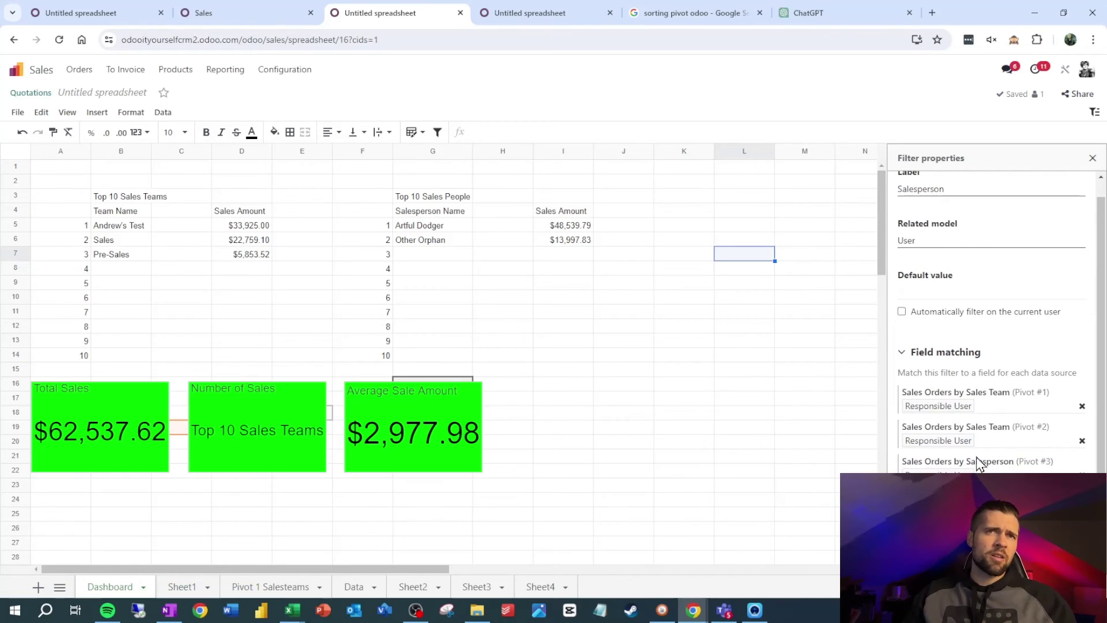
{"action": "left_click", "coordinate": [995, 406]}
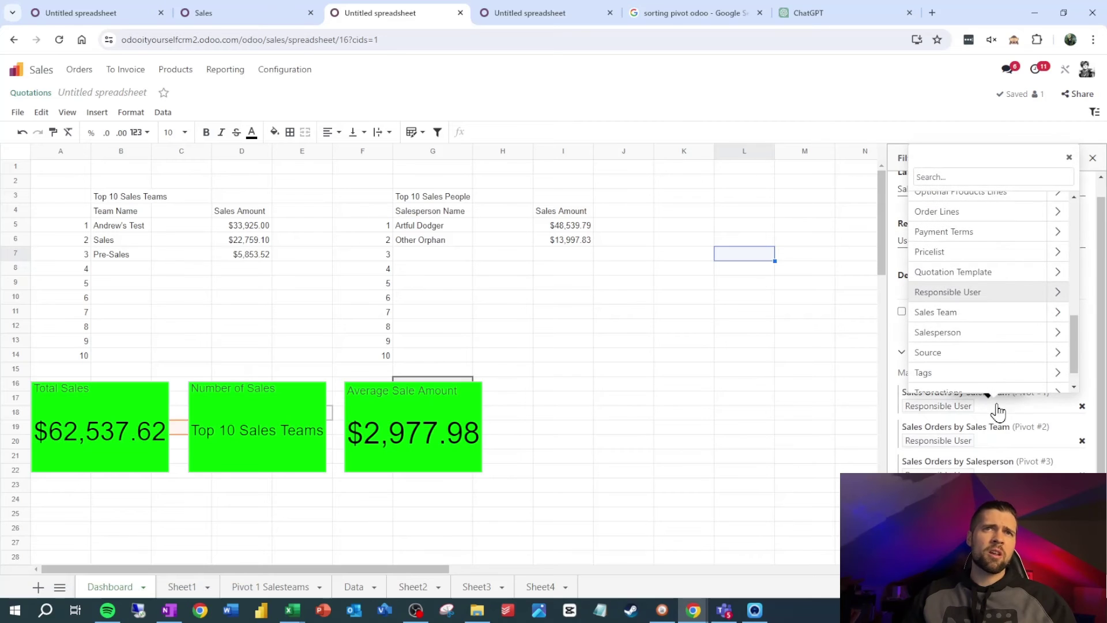
{"action": "left_click", "coordinate": [976, 333]}
{"action": "left_click", "coordinate": [977, 440]}
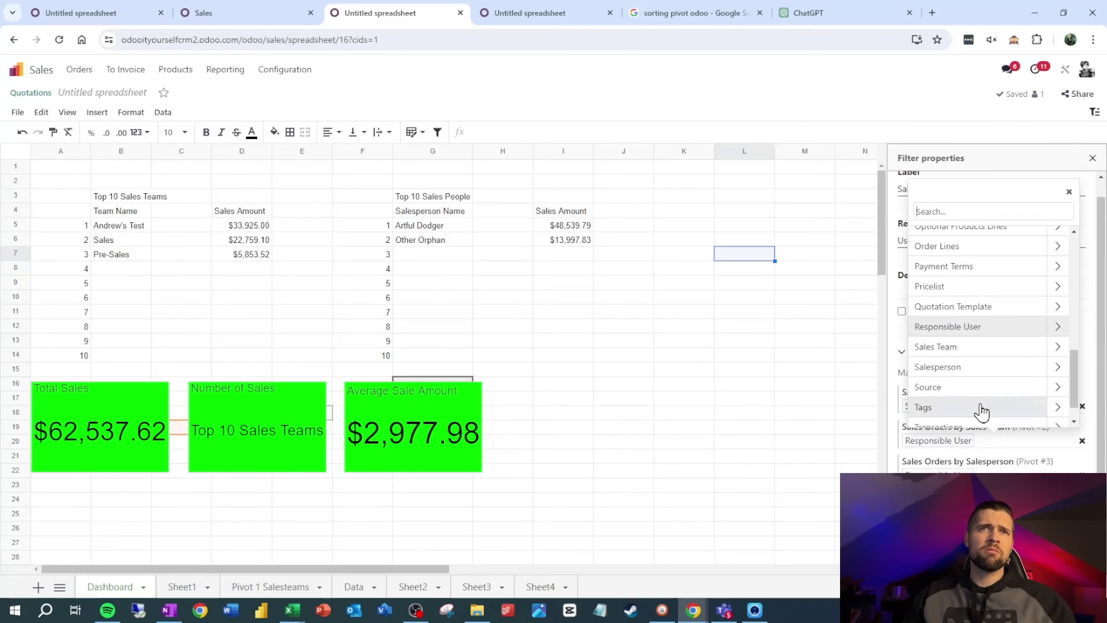
{"action": "left_click", "coordinate": [964, 369]}
{"action": "left_click", "coordinate": [968, 437]}
{"action": "left_click", "coordinate": [972, 420]}
{"action": "left_click", "coordinate": [945, 474]}
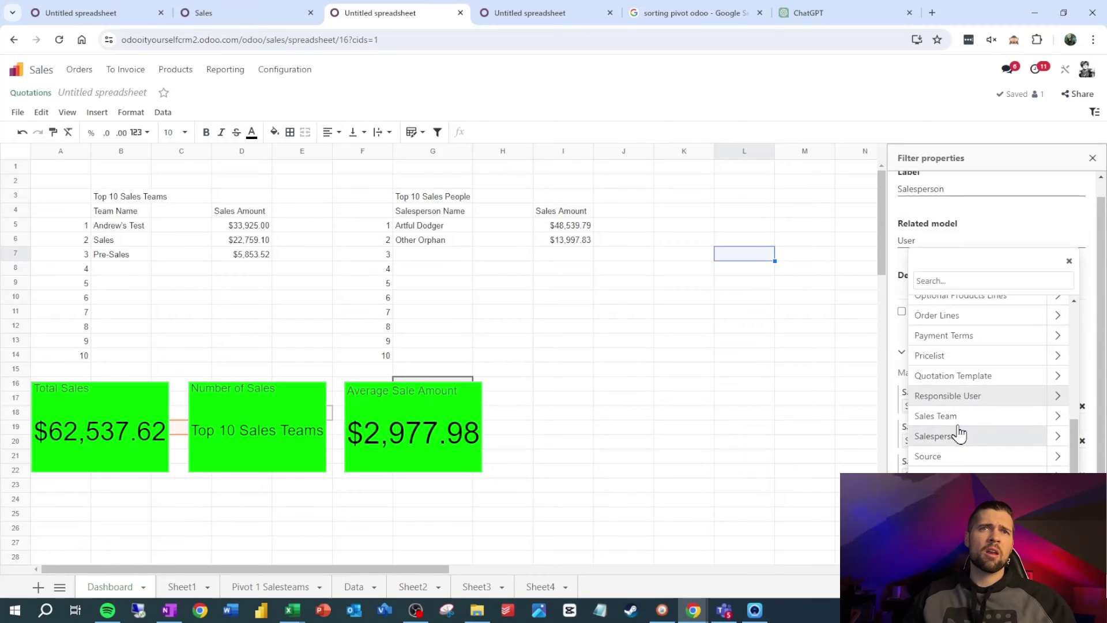
{"action": "scroll", "coordinate": [968, 403], "scroll_direction": "up", "scroll_amount": 2}
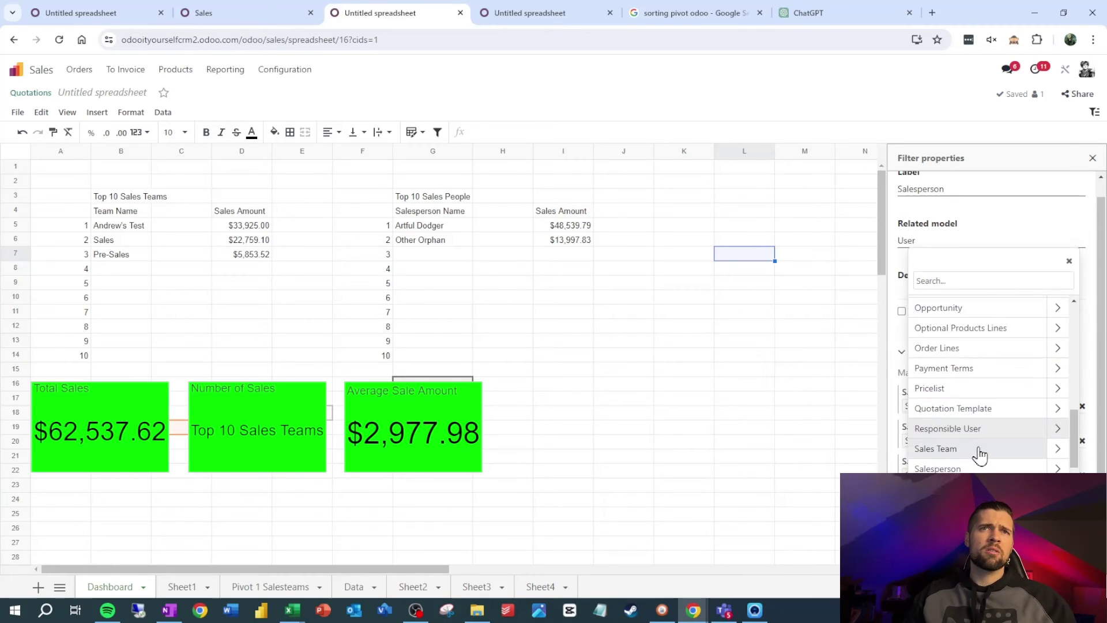
{"action": "left_click", "coordinate": [974, 468]}
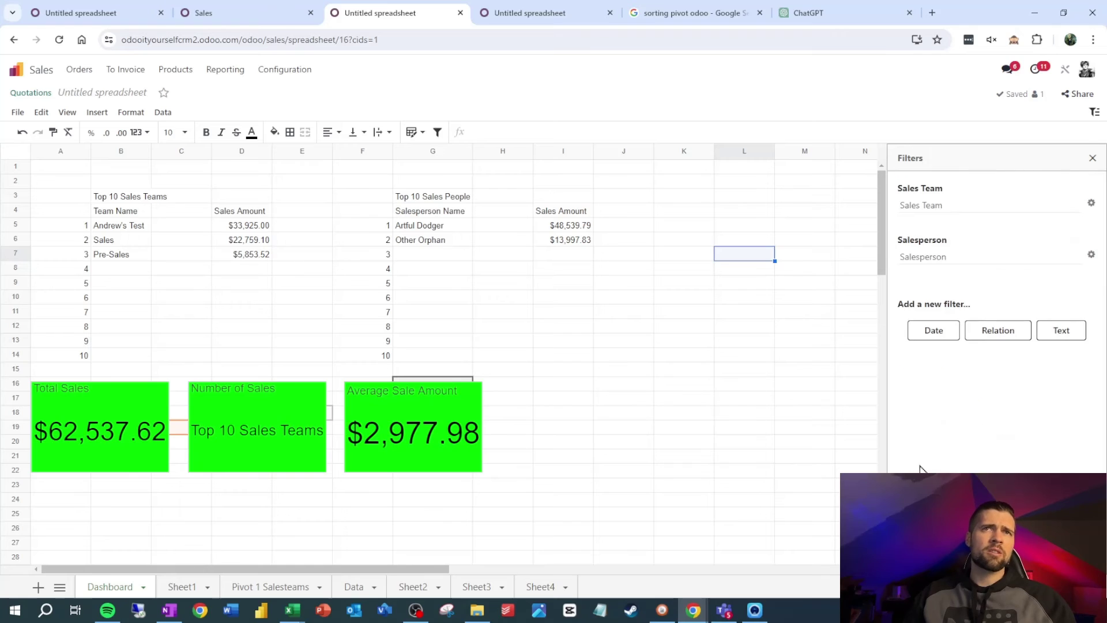
Create a date filter labelled 'Period' that automatically filters on the current period.
{"action": "left_click", "coordinate": [926, 337]}
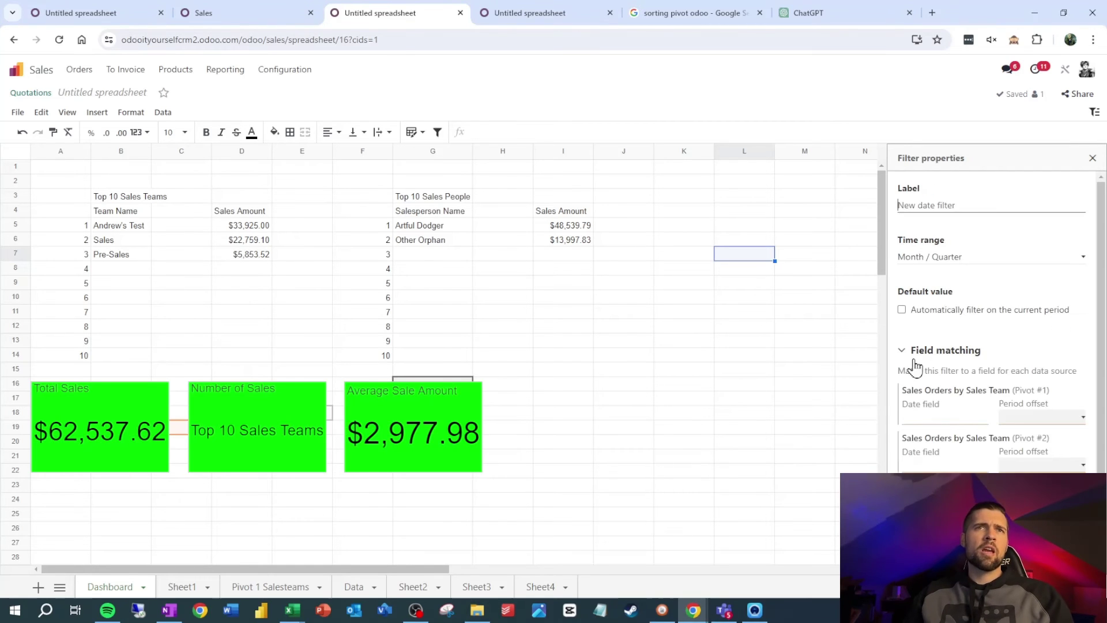
{"action": "scroll", "coordinate": [973, 286], "scroll_direction": "down", "scroll_amount": 1}
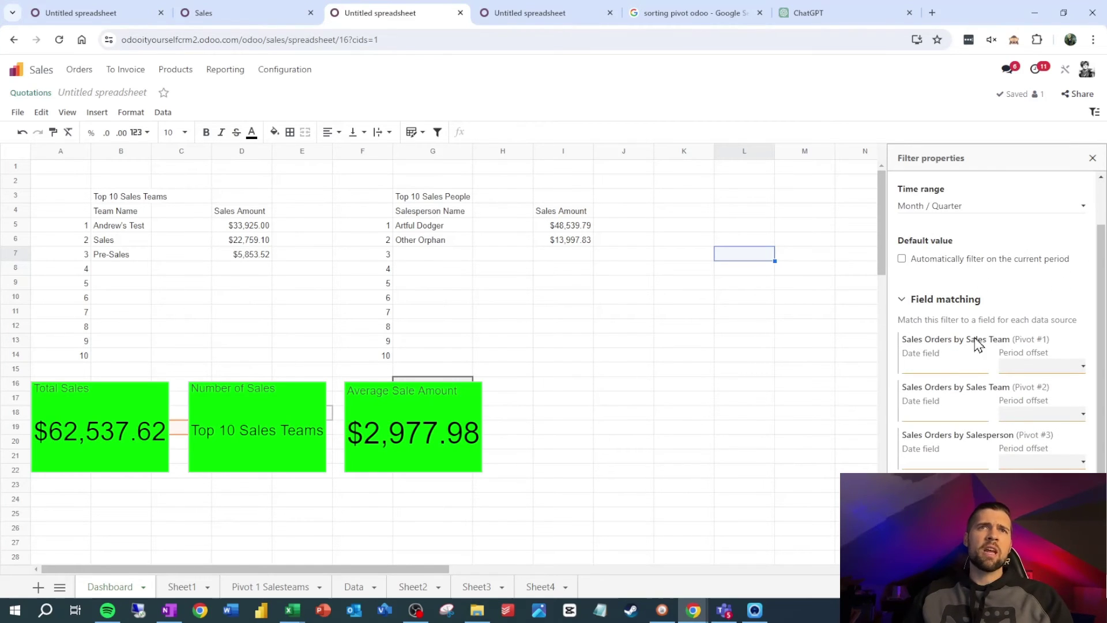
{"action": "scroll", "coordinate": [978, 344], "scroll_direction": "up", "scroll_amount": 1}
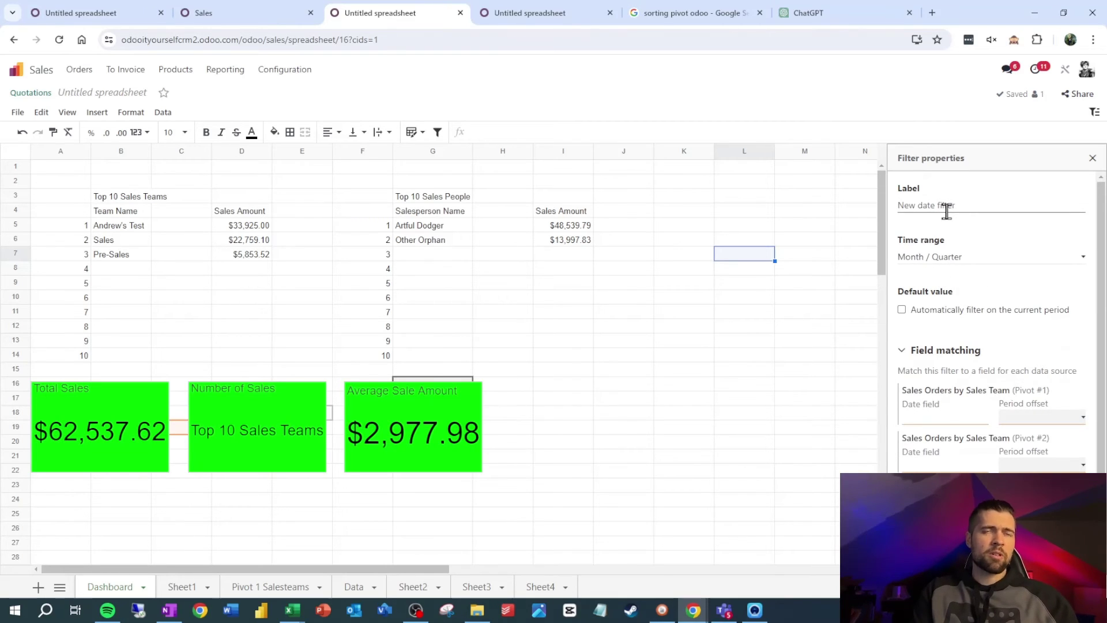
{"action": "type", "text": "Period"}
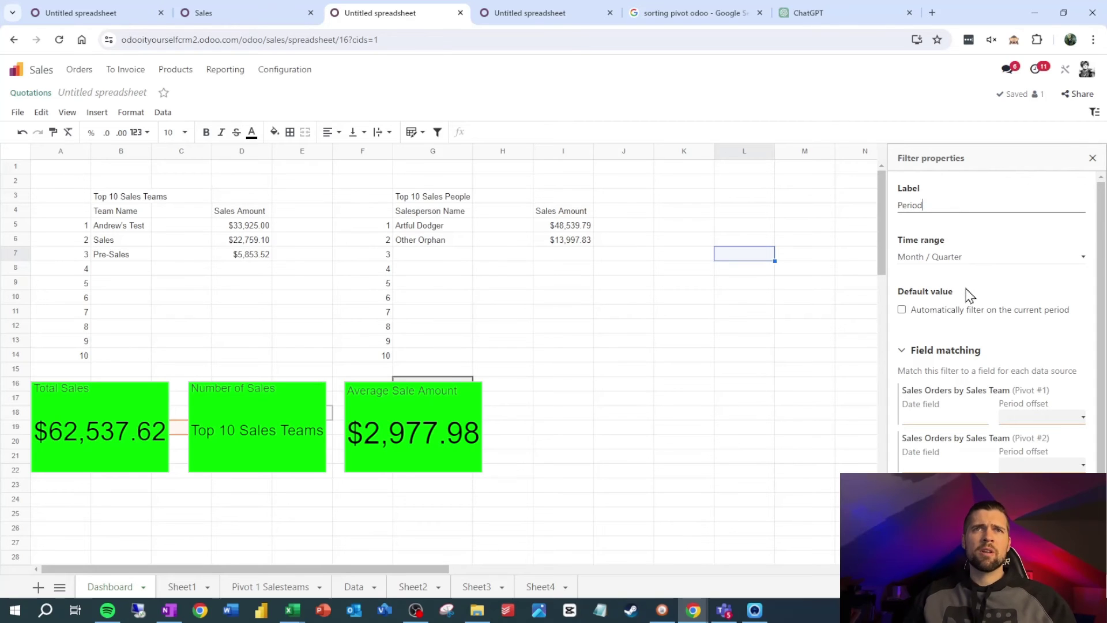
{"action": "scroll", "coordinate": [972, 295], "scroll_direction": "down", "scroll_amount": 1}
{"action": "left_click", "coordinate": [901, 259]}
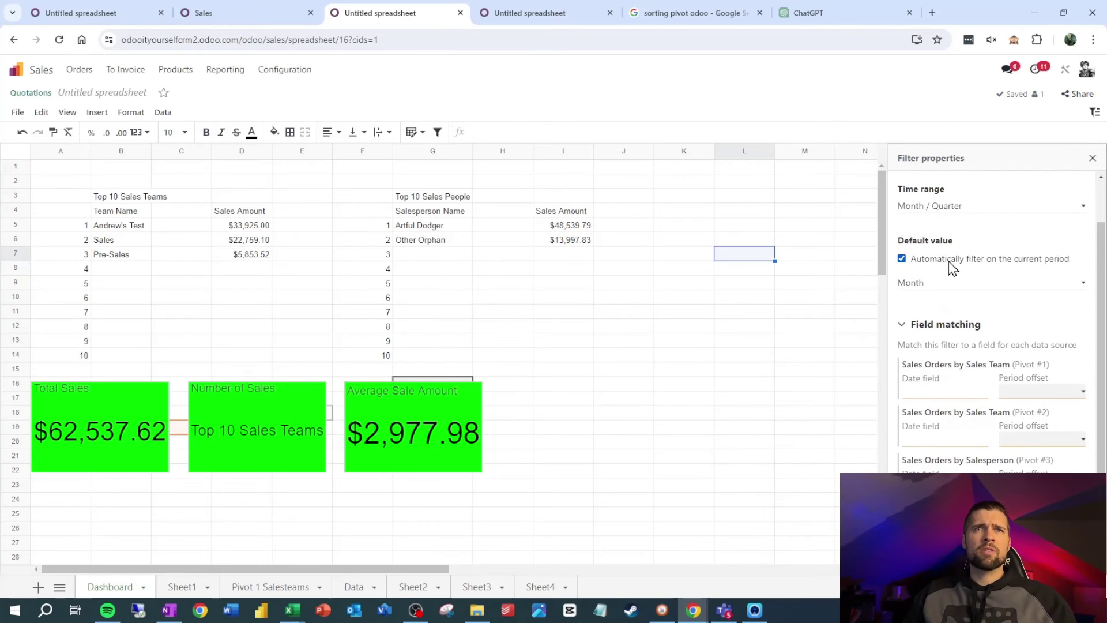
Match the three pivots on Order Date for the Period filter.
{"action": "scroll", "coordinate": [974, 258], "scroll_direction": "down", "scroll_amount": 1}
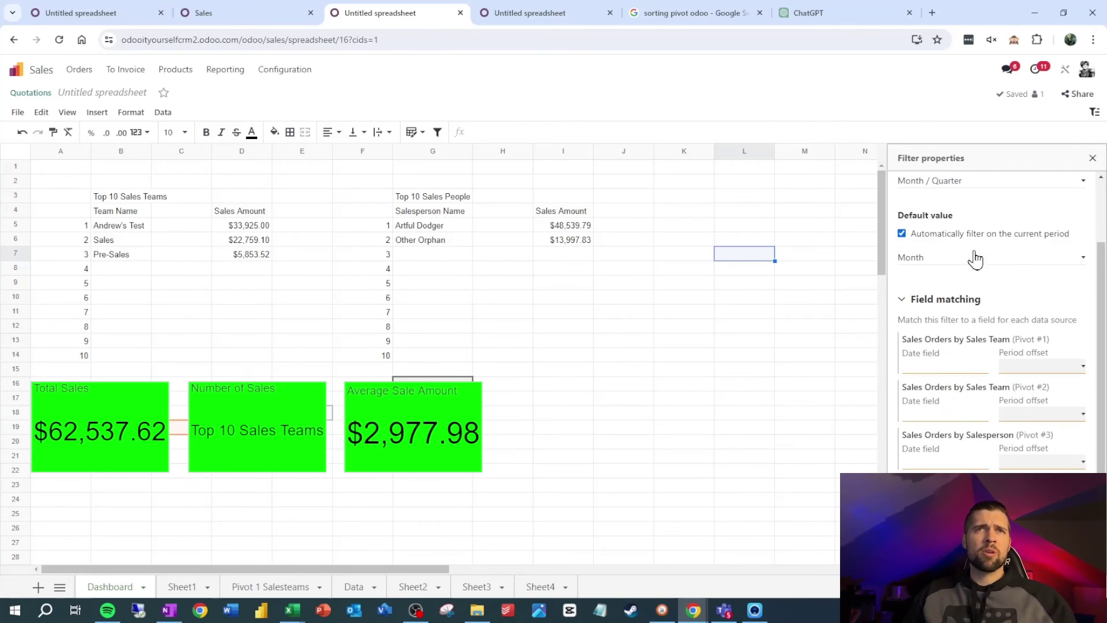
{"action": "left_click", "coordinate": [960, 367]}
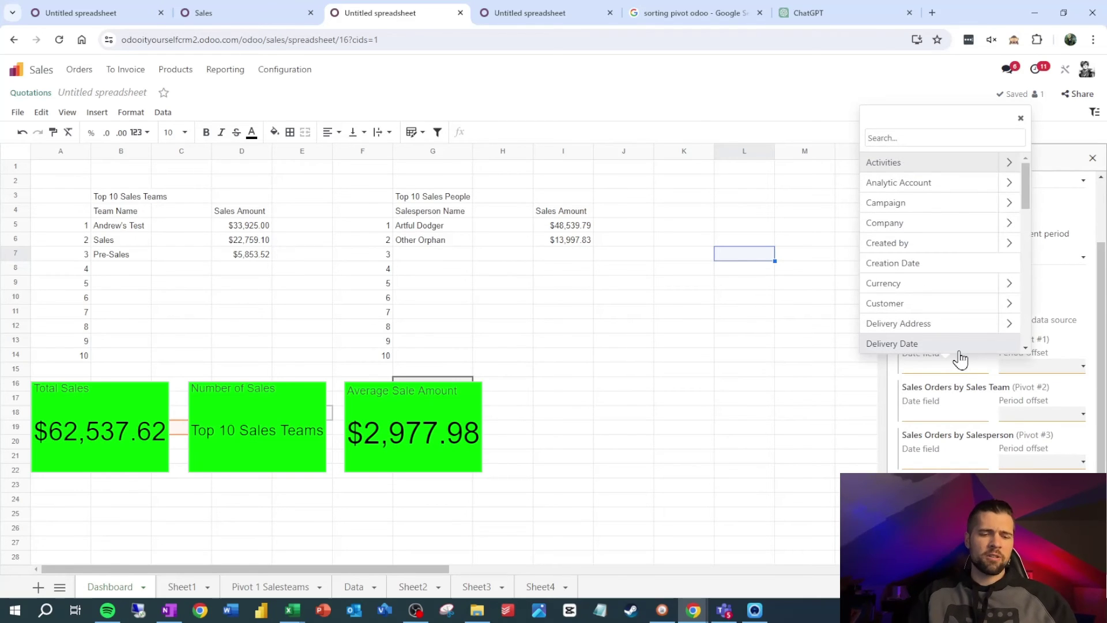
{"action": "type", "text": "order"}
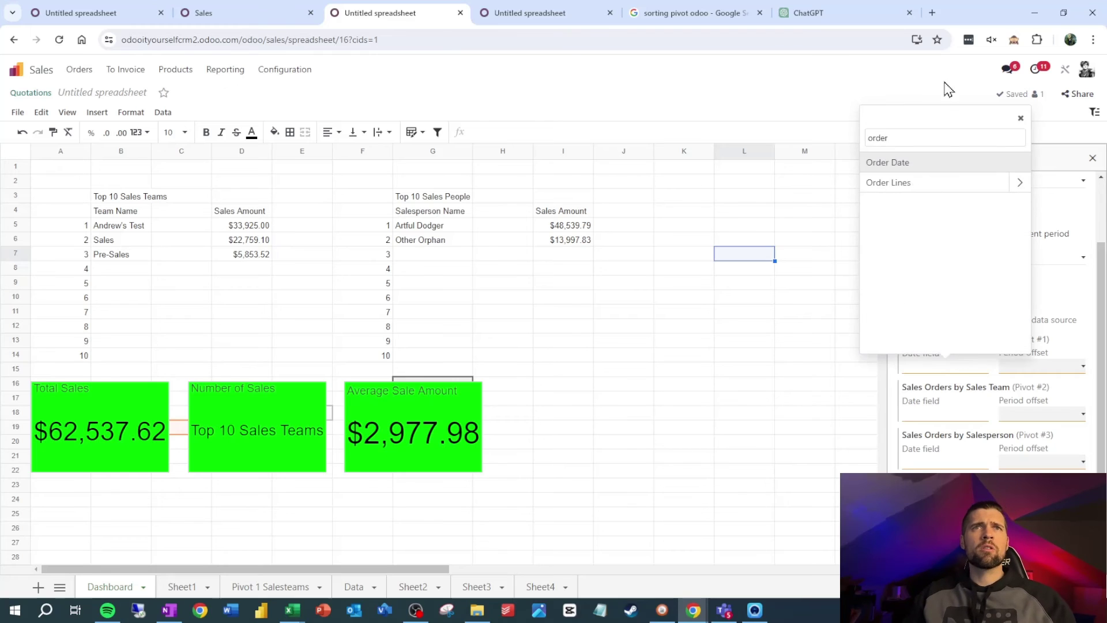
{"action": "left_click", "coordinate": [921, 164]}
{"action": "left_click", "coordinate": [942, 418]}
{"action": "type", "text": "order"}
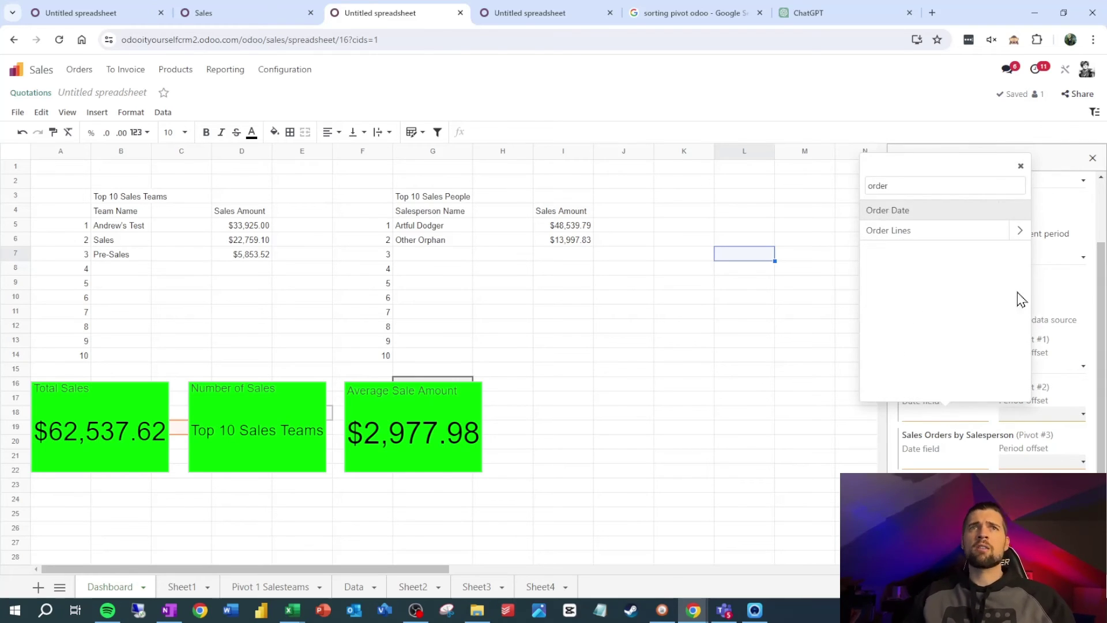
{"action": "left_click", "coordinate": [948, 213]}
{"action": "left_click", "coordinate": [948, 465]}
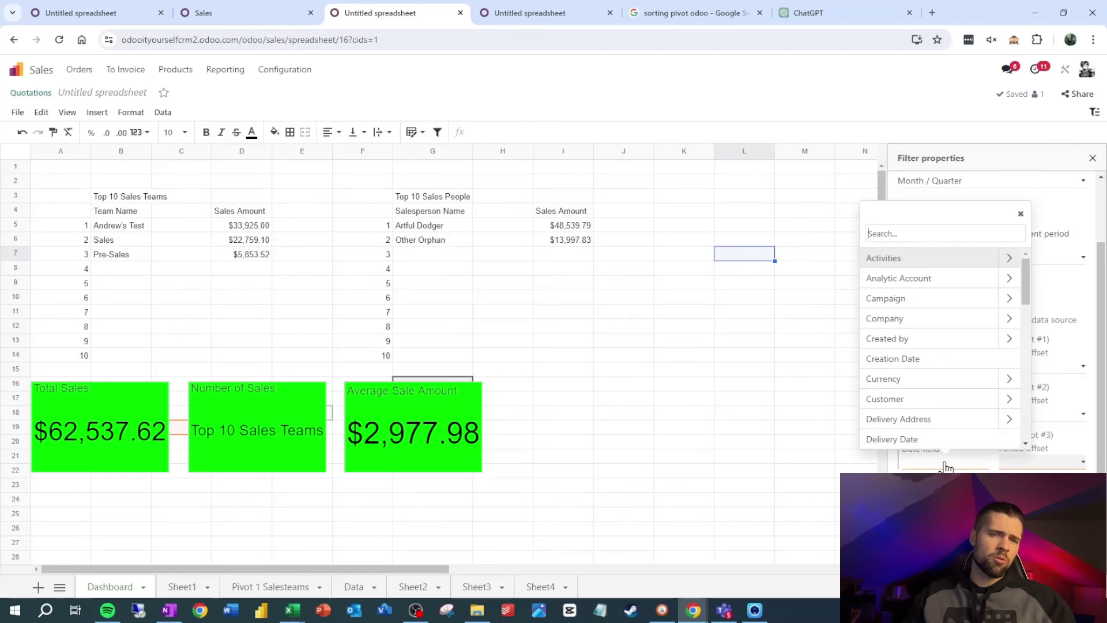
{"action": "type", "text": "order"}
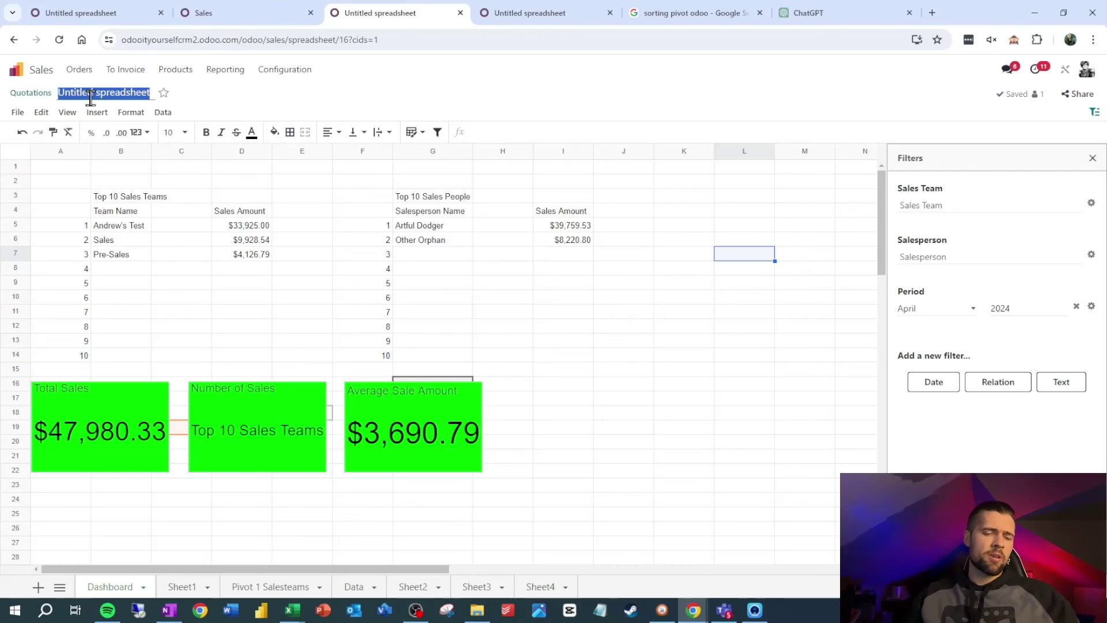
Rename the spreadsheet 'Sales Dashboard' and add it to the Sales dashboard section.
{"action": "type", "text": "S"}
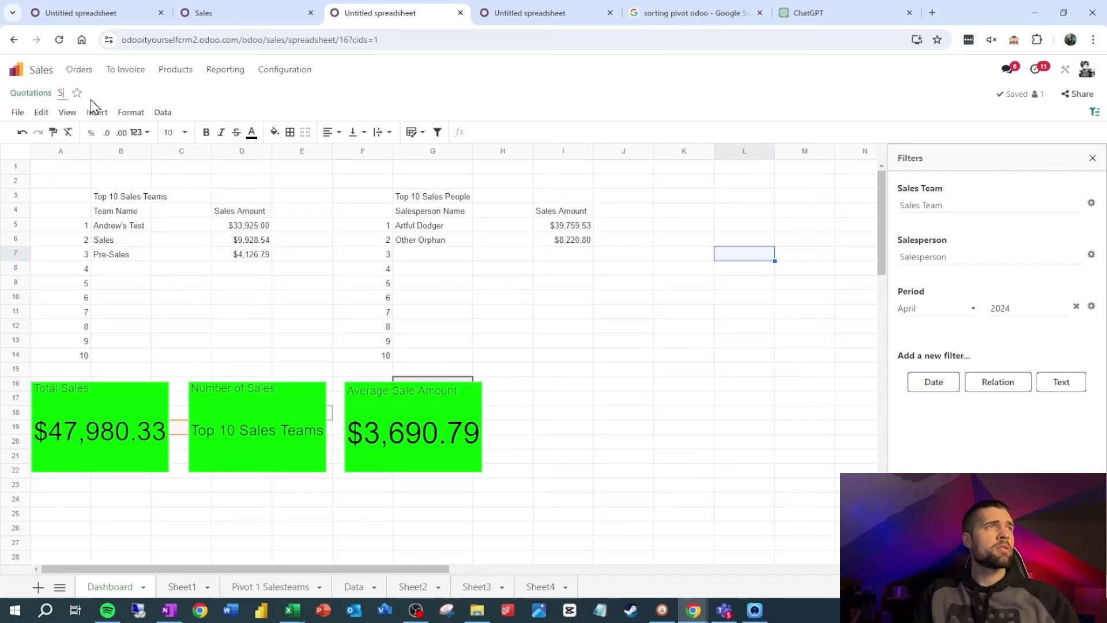
{"action": "type", "text": "ales Da"}
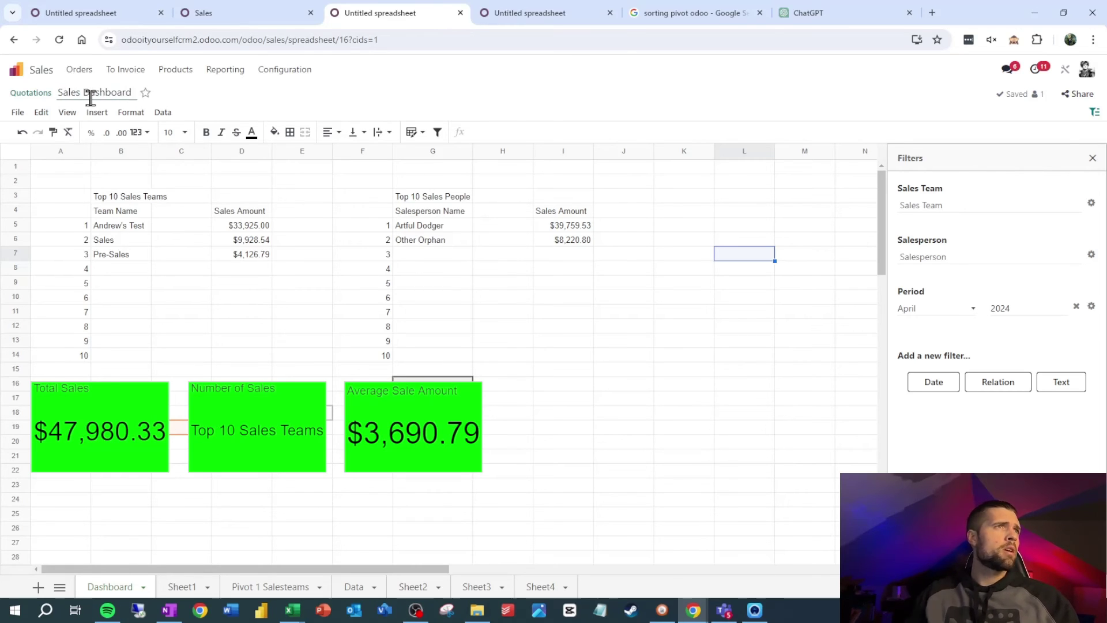
{"action": "type", "text": "shboard"}
{"action": "left_click", "coordinate": [226, 99]}
{"action": "left_click", "coordinate": [18, 115]}
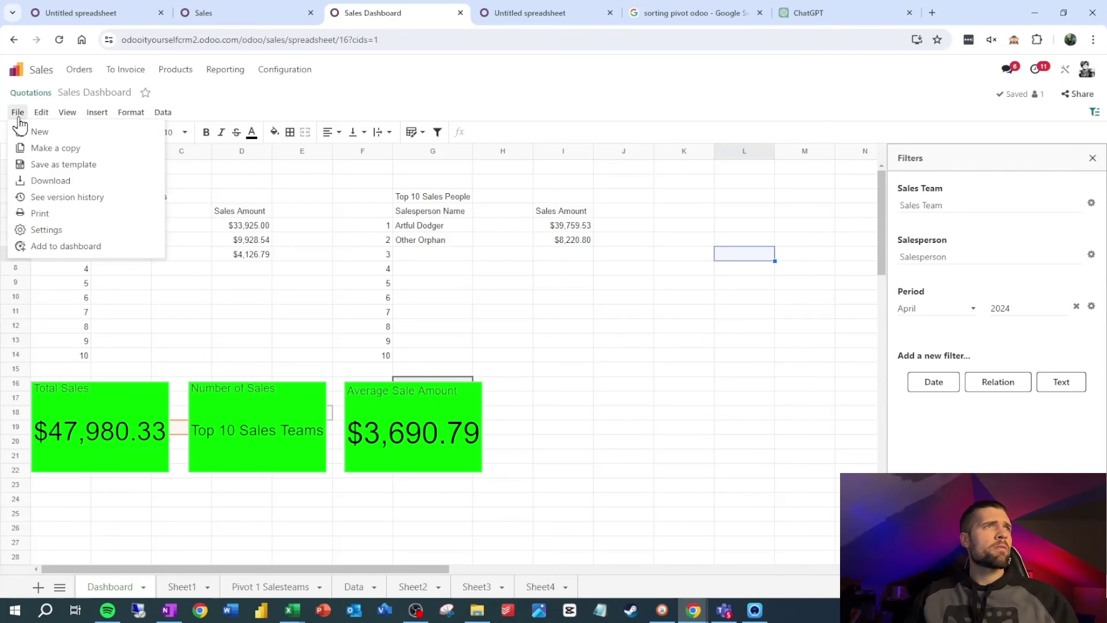
{"action": "left_click", "coordinate": [87, 246]}
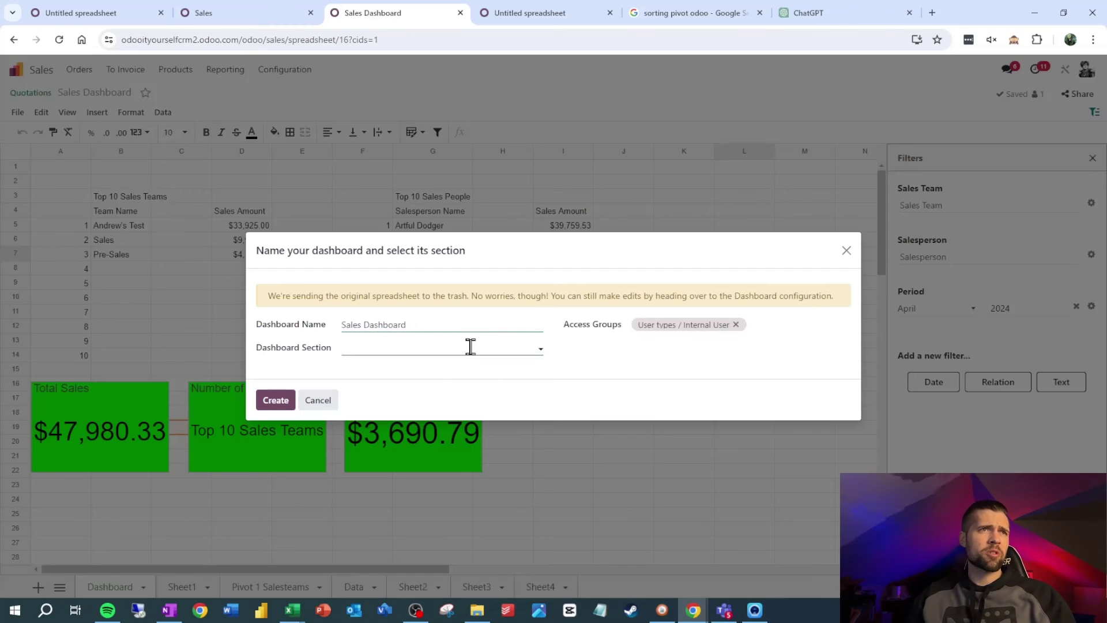
{"action": "left_click", "coordinate": [470, 347]}
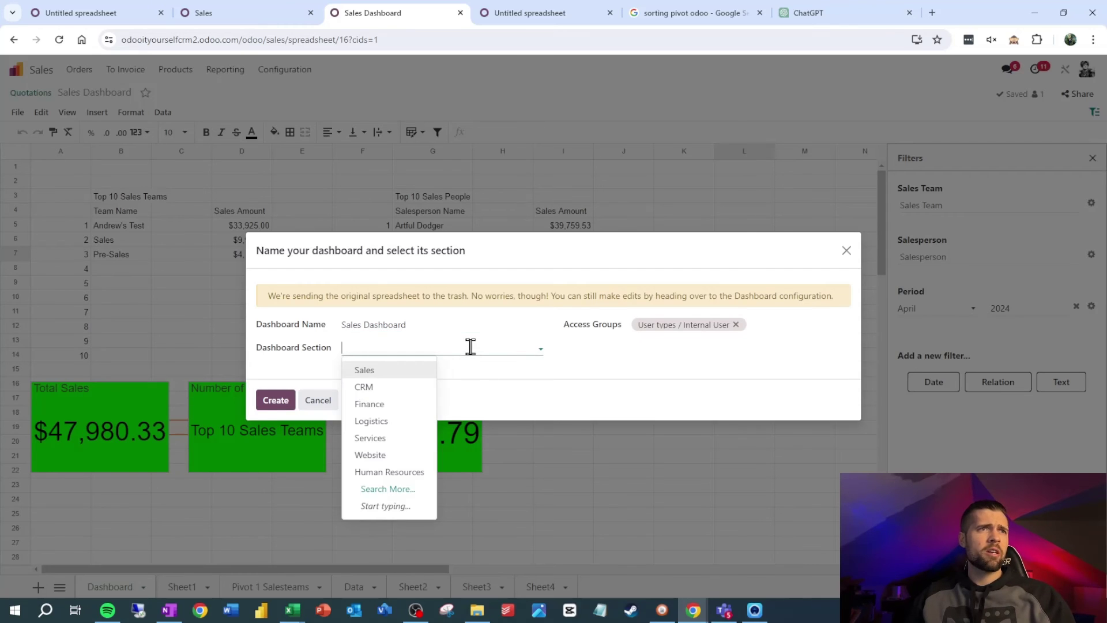
{"action": "left_click", "coordinate": [427, 374]}
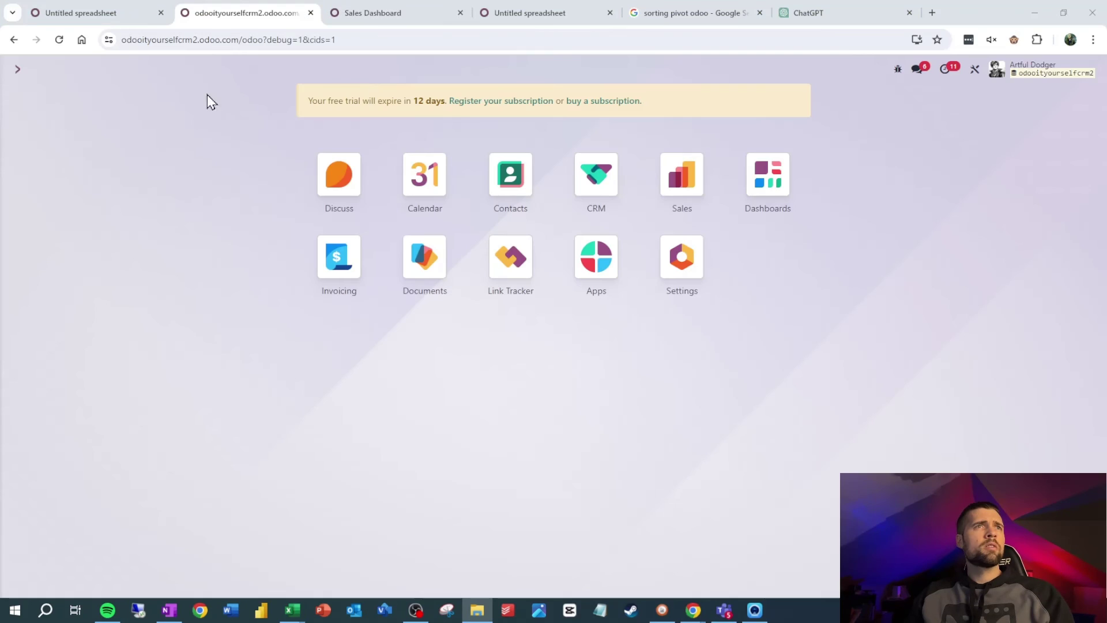
Switch on Is Published for the Sales Dashboard in the Sales section, save, and open it from the Dashboards sidebar.
{"action": "left_click", "coordinate": [767, 204]}
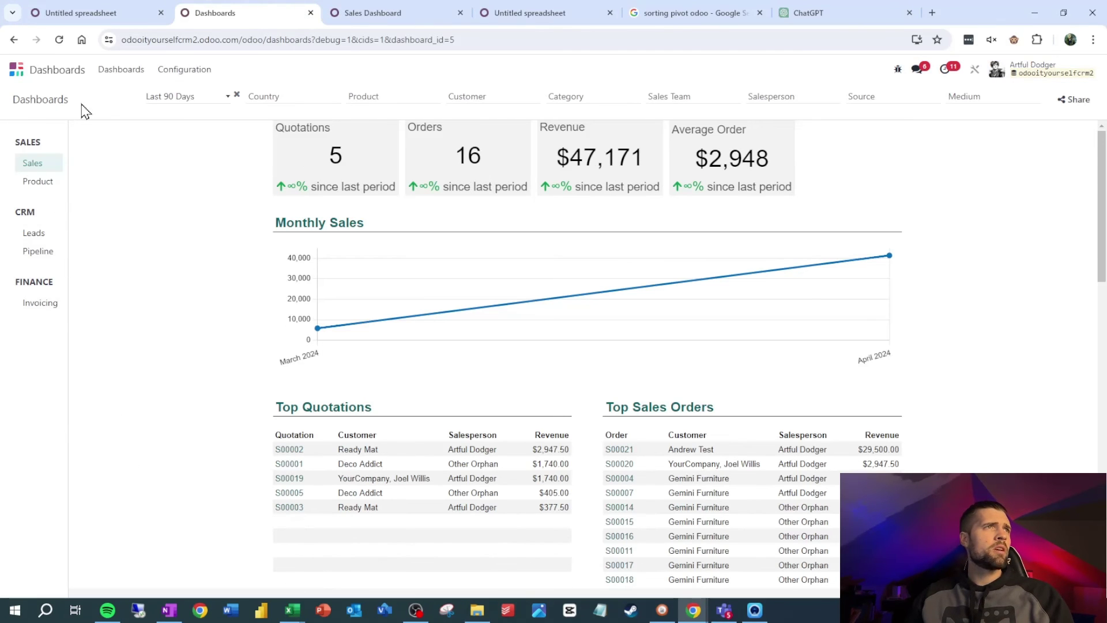
{"action": "left_click", "coordinate": [185, 69]}
{"action": "left_click", "coordinate": [195, 97]}
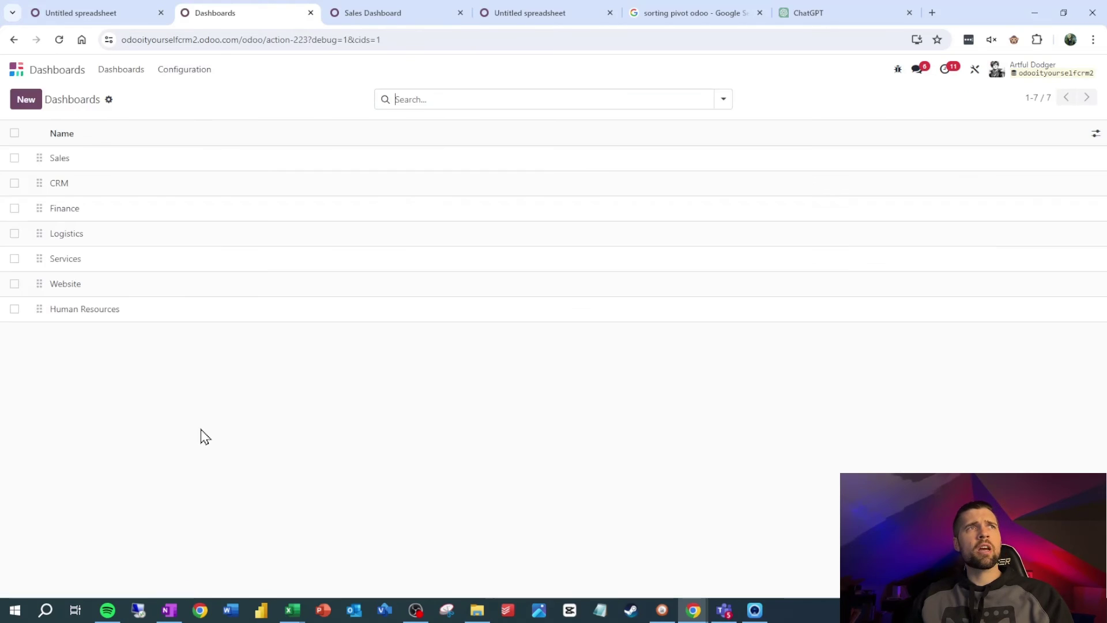
{"action": "left_click", "coordinate": [135, 156]}
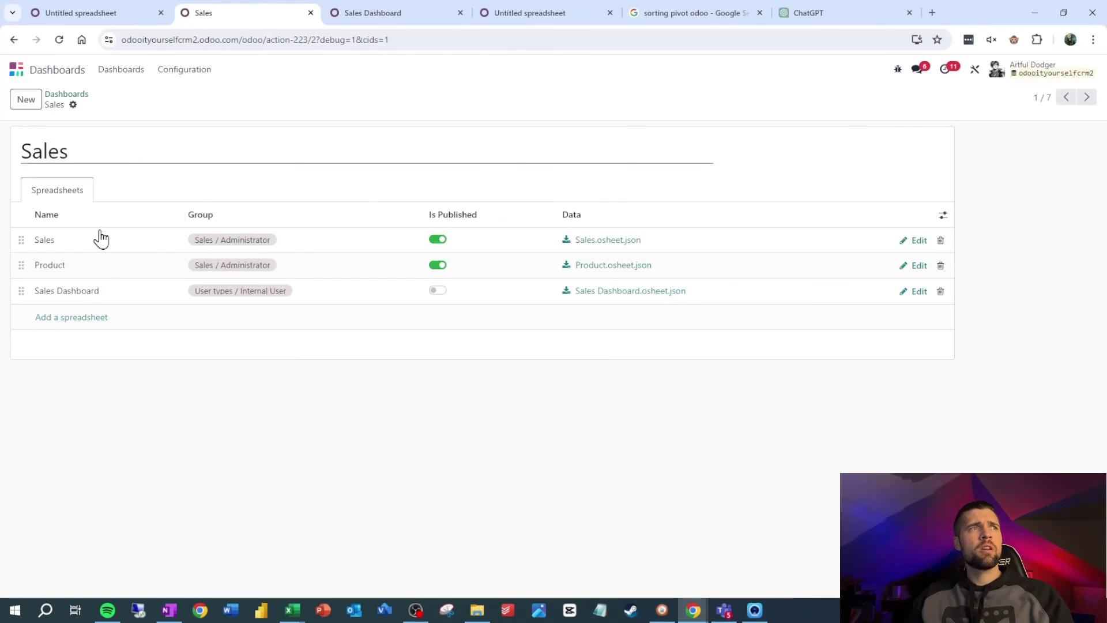
{"action": "left_click", "coordinate": [439, 291]}
{"action": "left_click", "coordinate": [99, 104]}
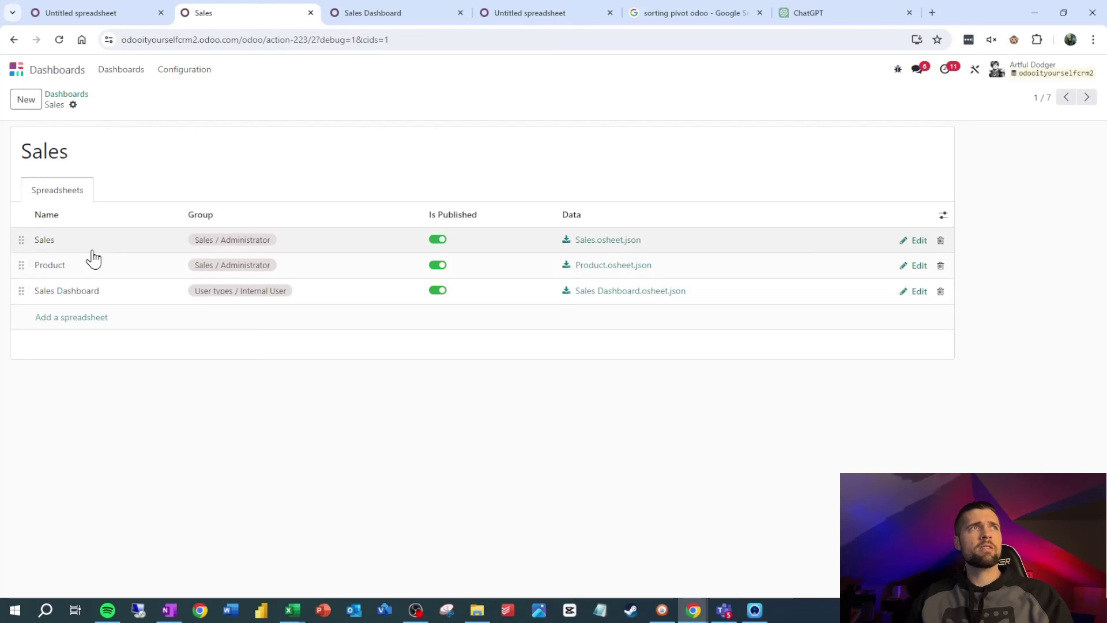
{"action": "left_click", "coordinate": [123, 78]}
{"action": "left_click", "coordinate": [81, 200]}
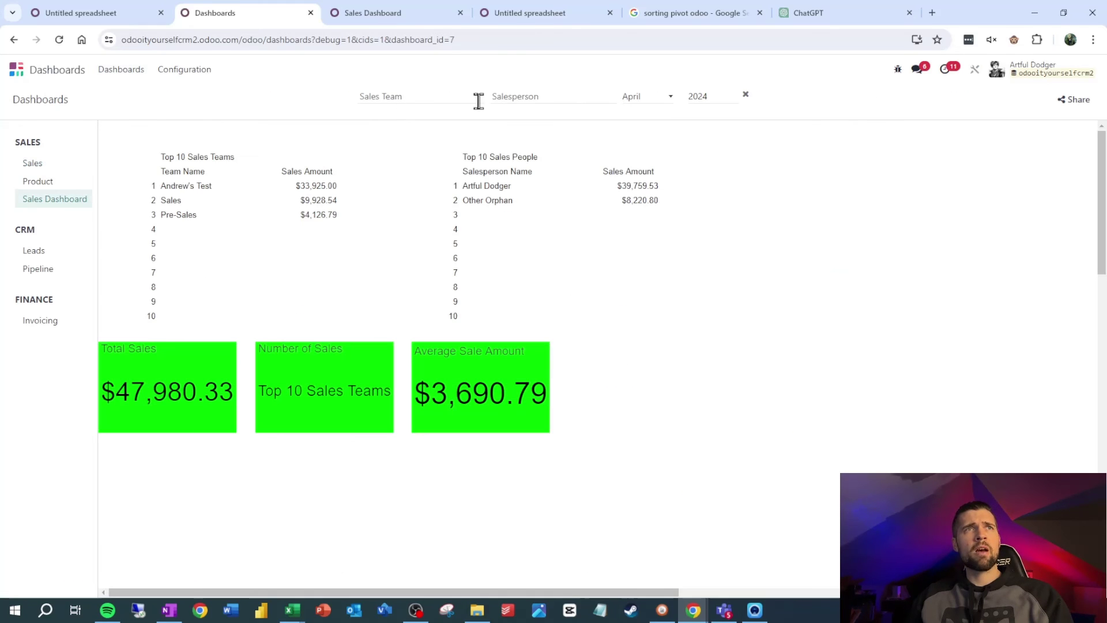
Clear the month from the period filter, switch the year to 2020, then back to 2024.
{"action": "left_click", "coordinate": [661, 102]}
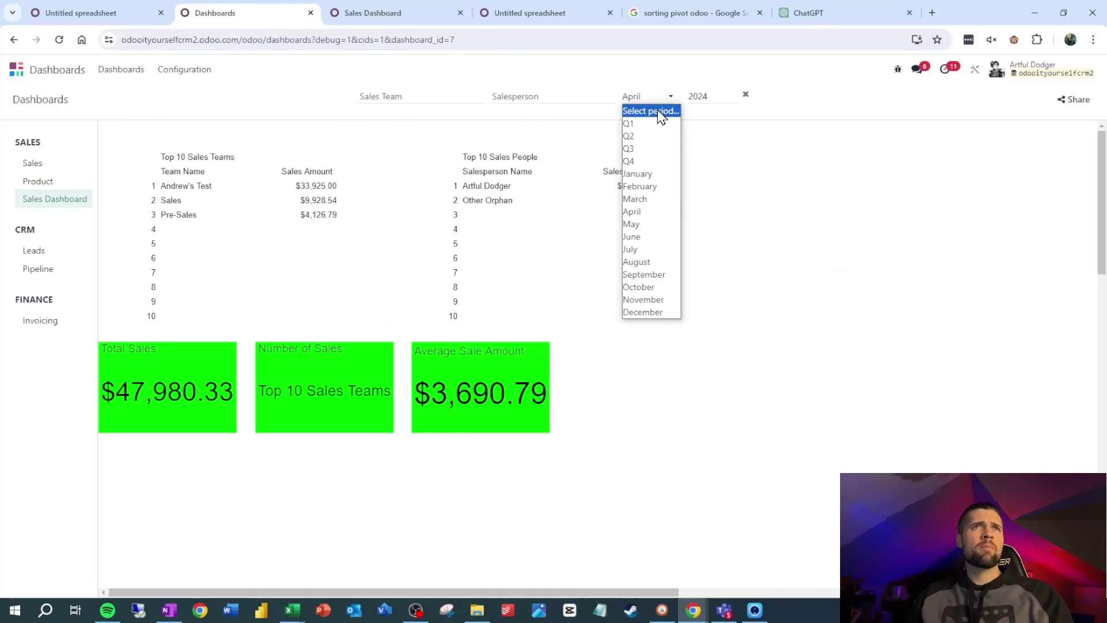
{"action": "left_click", "coordinate": [658, 111]}
{"action": "left_click", "coordinate": [696, 97]}
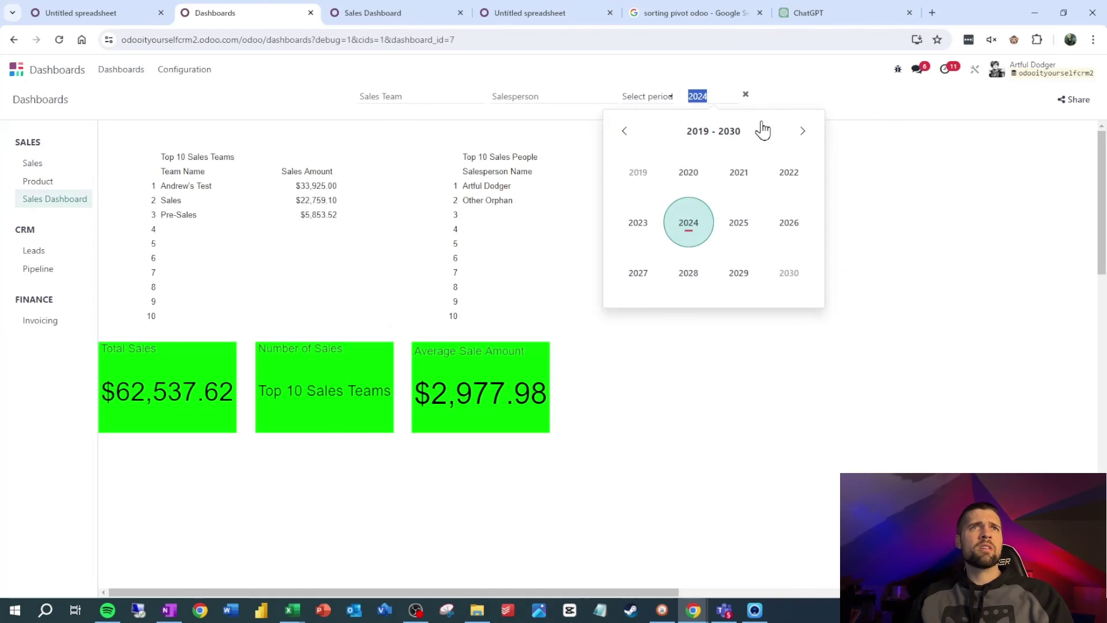
{"action": "left_click", "coordinate": [689, 182]}
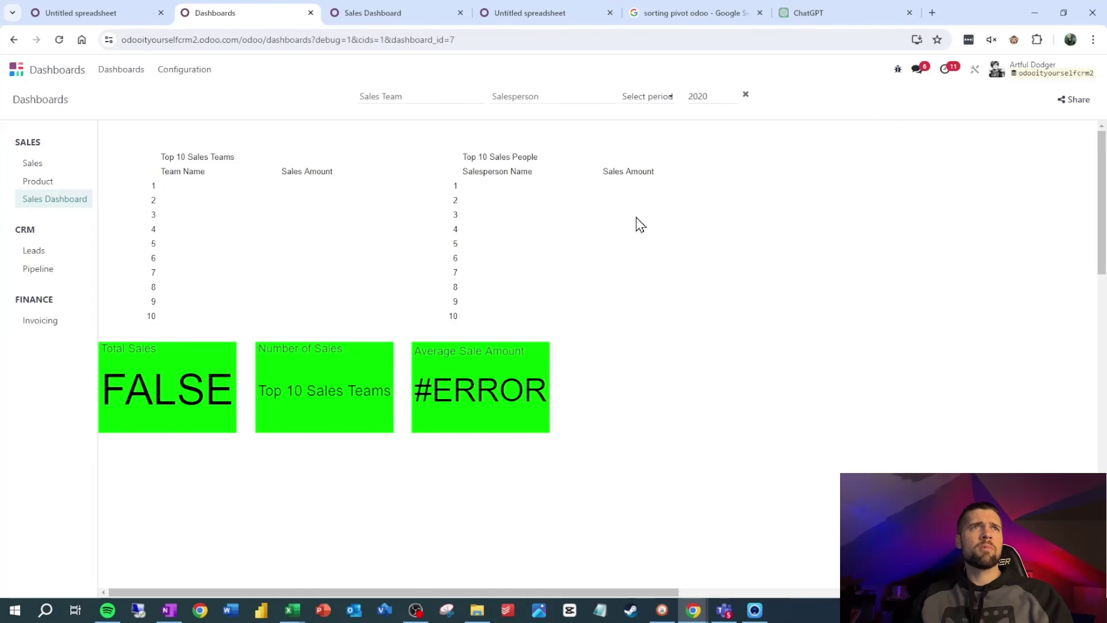
{"action": "left_click", "coordinate": [720, 99]}
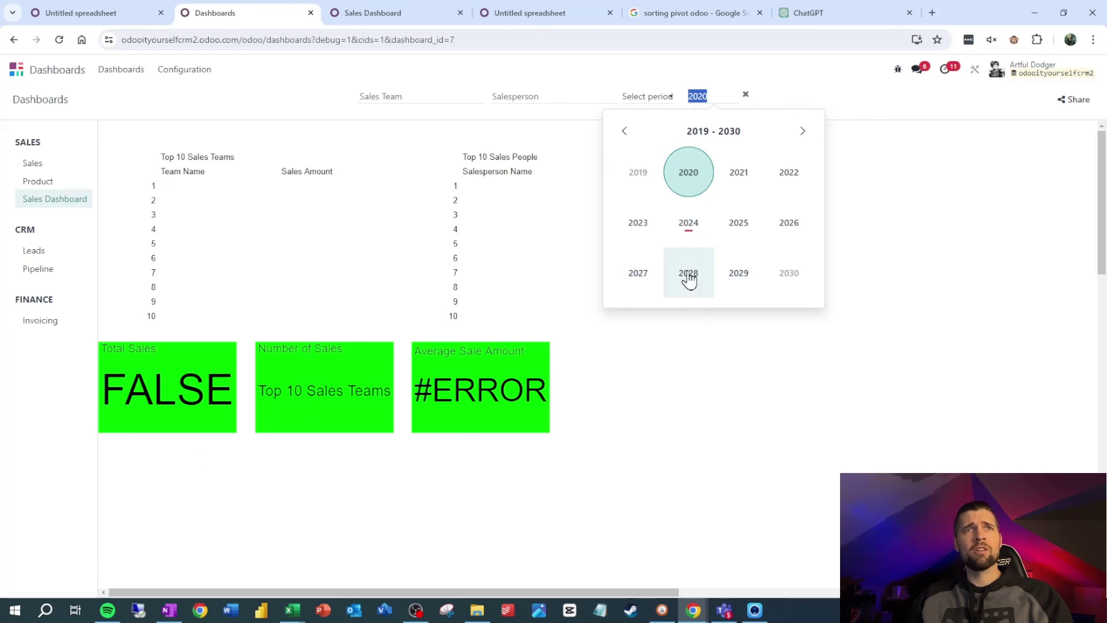
{"action": "left_click", "coordinate": [690, 235]}
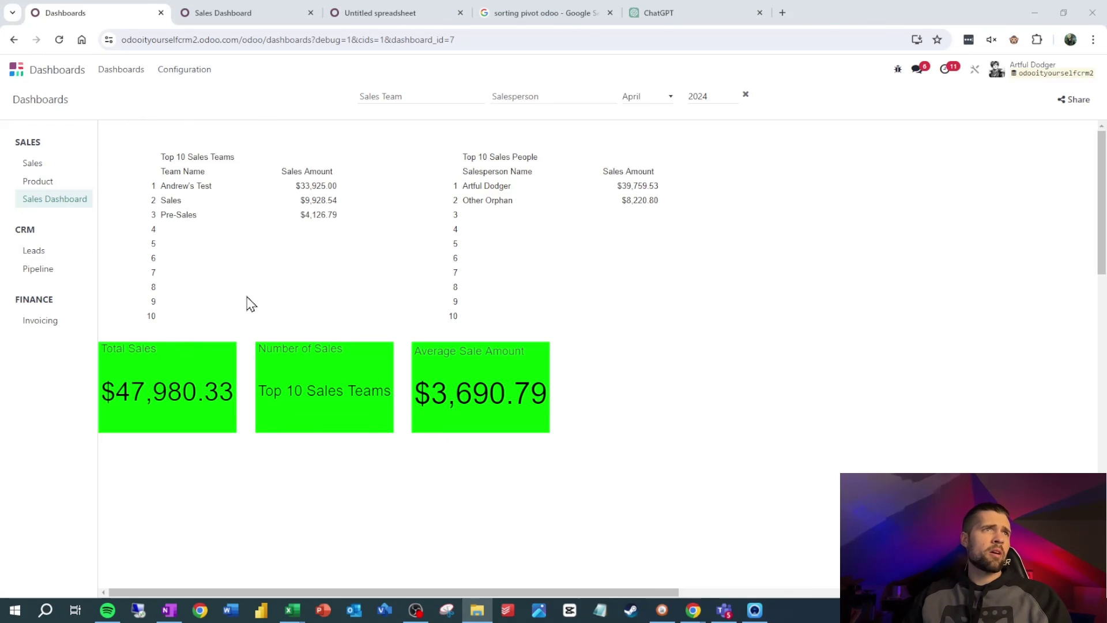
Open the Sales Dashboard spreadsheet for editing from Configuration > Dashboards > Sales.
{"action": "left_click", "coordinate": [183, 70]}
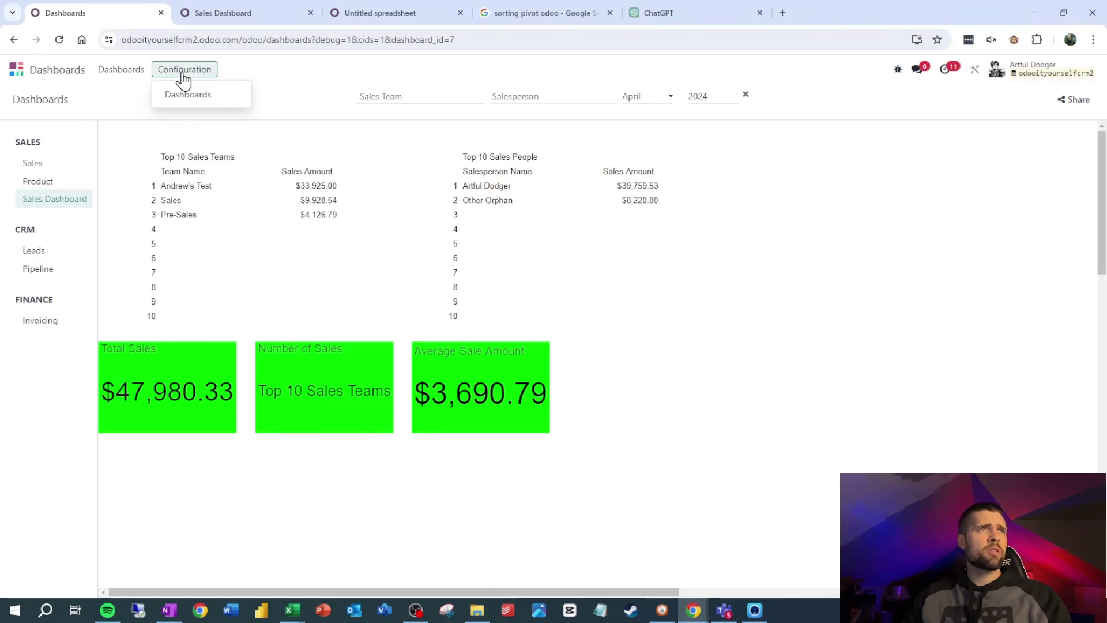
{"action": "left_click", "coordinate": [224, 99]}
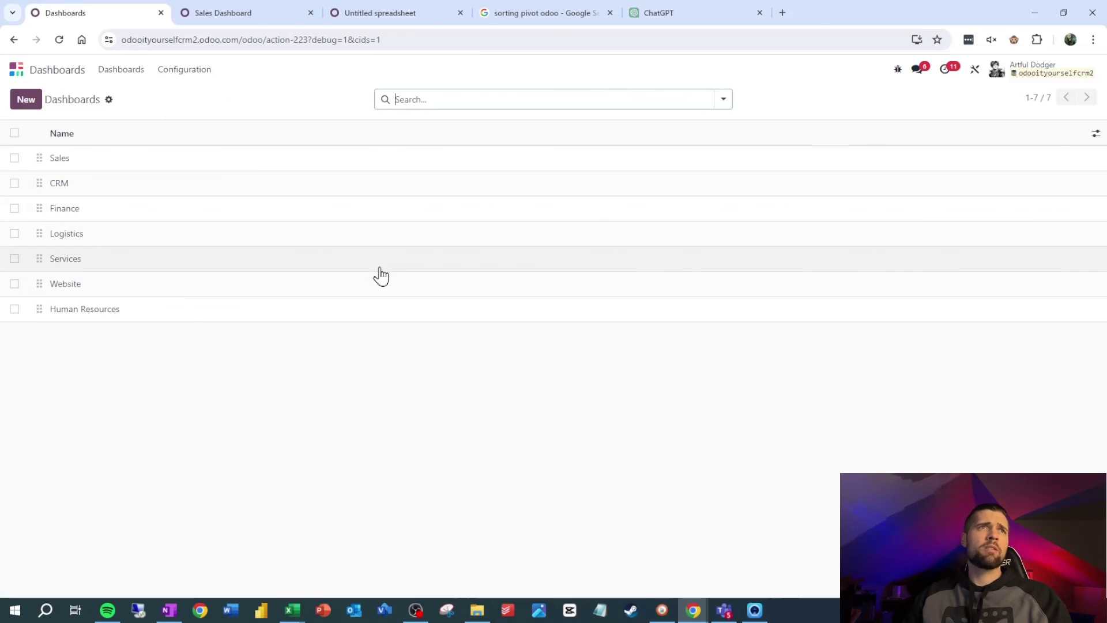
{"action": "left_click", "coordinate": [142, 160]}
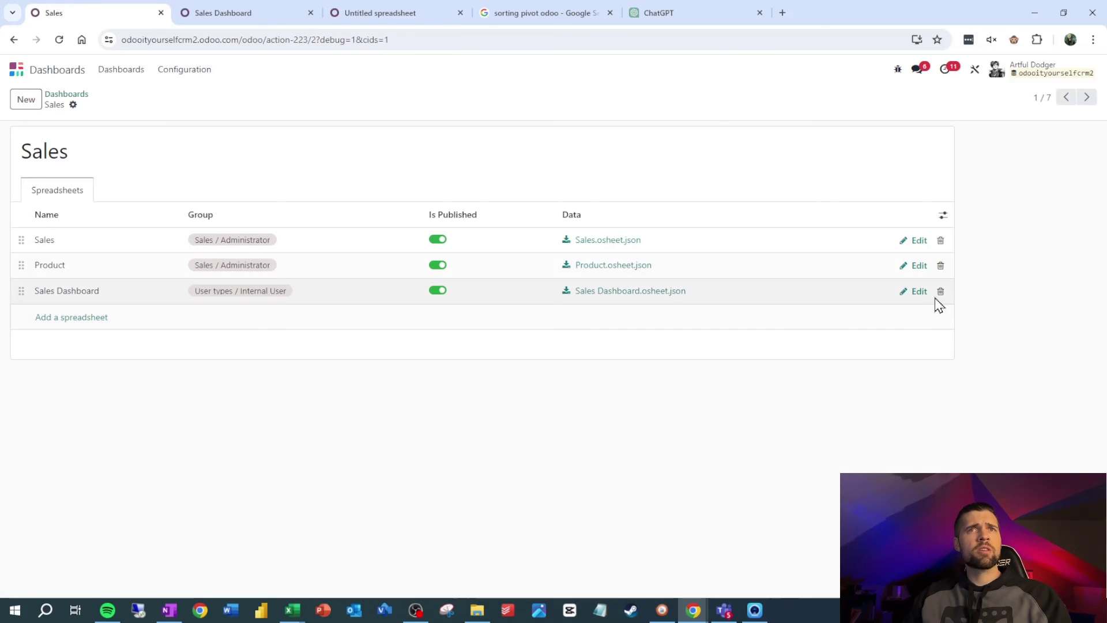
{"action": "left_click", "coordinate": [918, 291]}
Set the Number of Sales scorecard key value to Data!B2 (13) and return to the apps home.
{"action": "left_click", "coordinate": [223, 412]}
{"action": "double_click", "coordinate": [223, 412]}
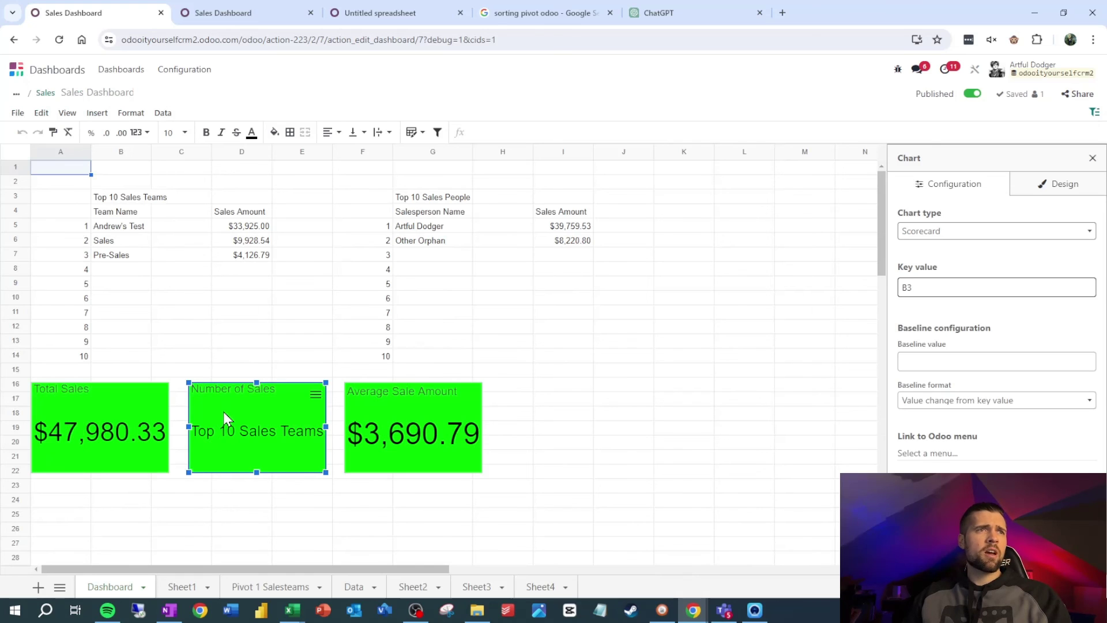
{"action": "left_click", "coordinate": [915, 287]}
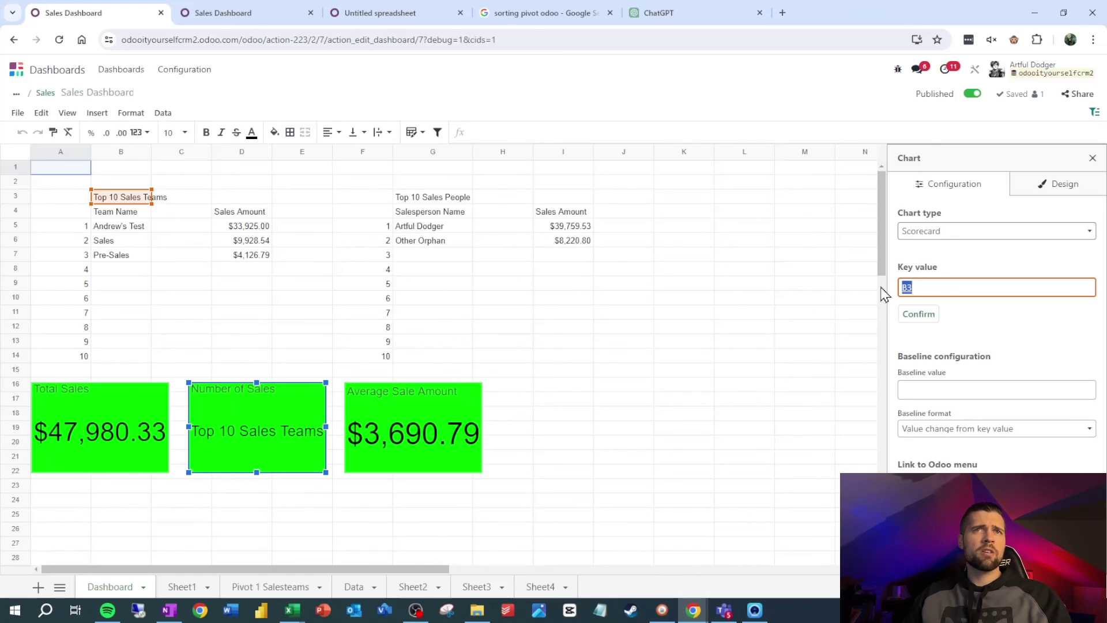
{"action": "left_click", "coordinate": [353, 586]}
{"action": "left_click", "coordinate": [166, 187]}
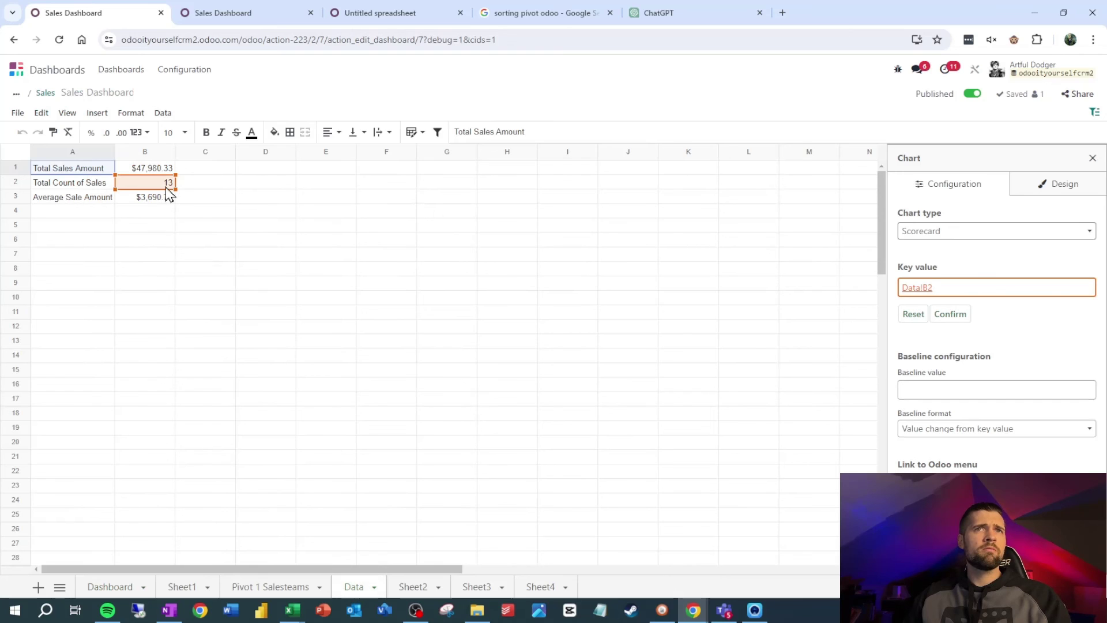
{"action": "left_click", "coordinate": [954, 315]}
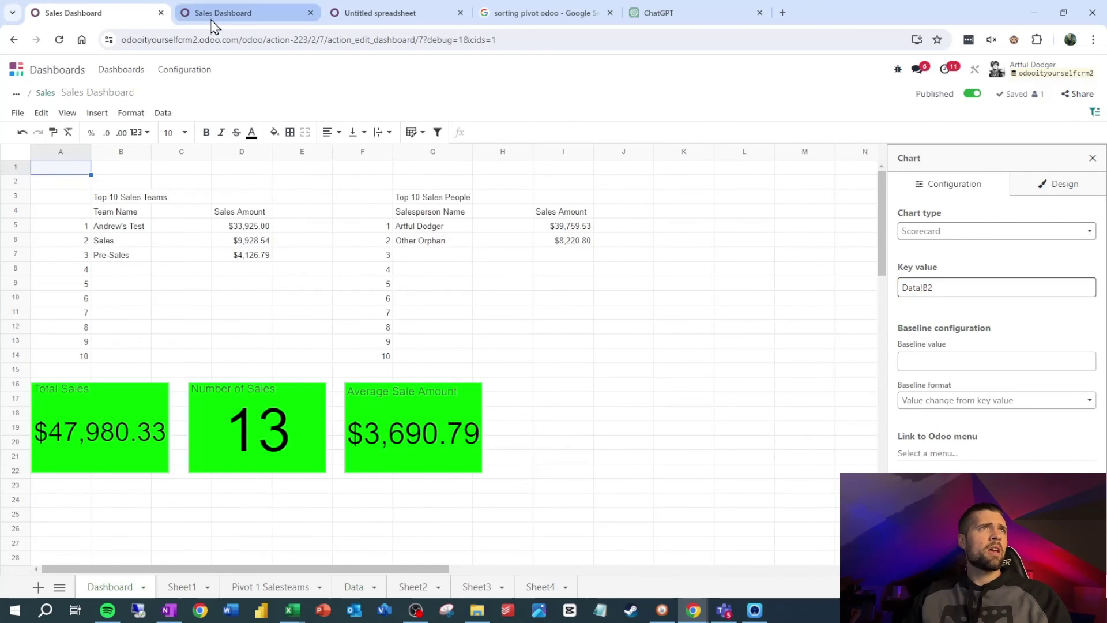
{"action": "left_click", "coordinate": [16, 69]}
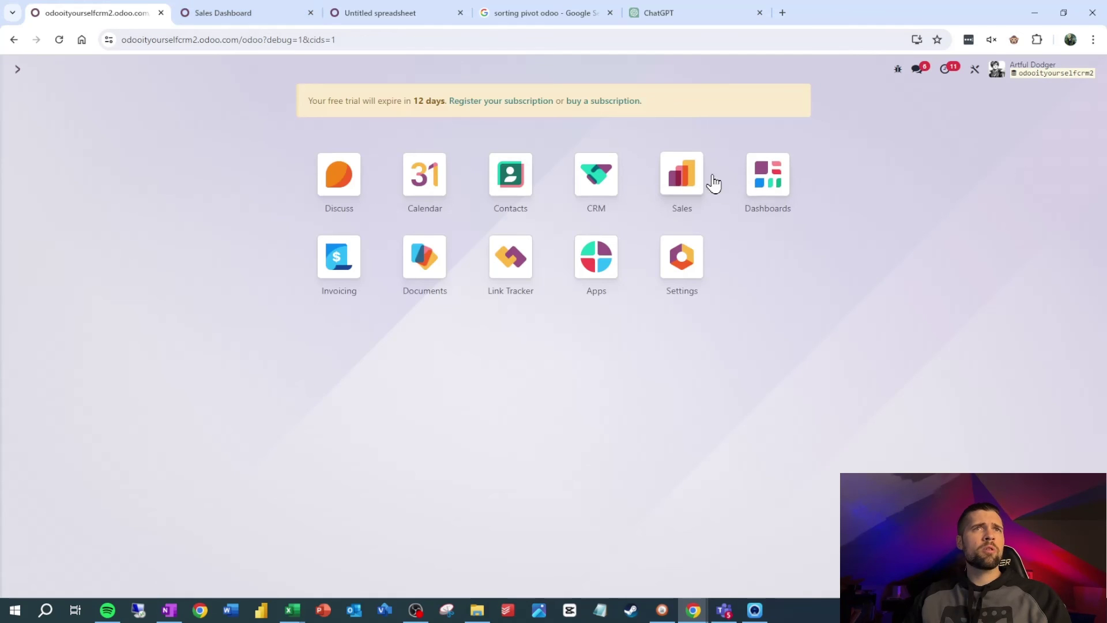
Show all quotations in the Sales app as a bar chart, with the My Quotations filter removed.
{"action": "left_click", "coordinate": [760, 175]}
{"action": "left_click", "coordinate": [74, 205]}
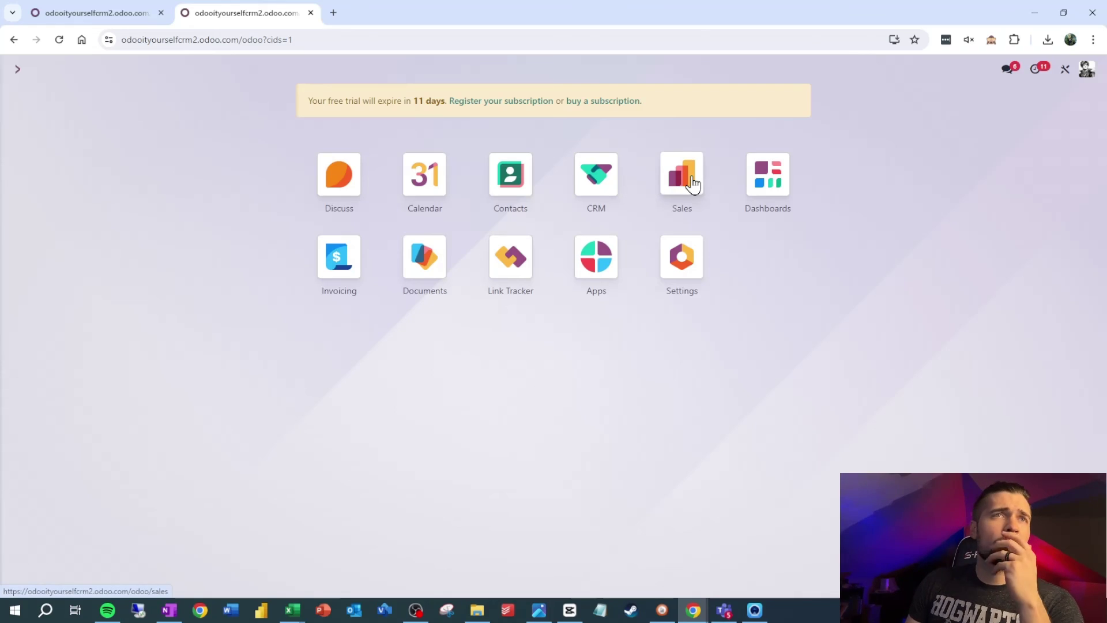
{"action": "left_click", "coordinate": [693, 186]}
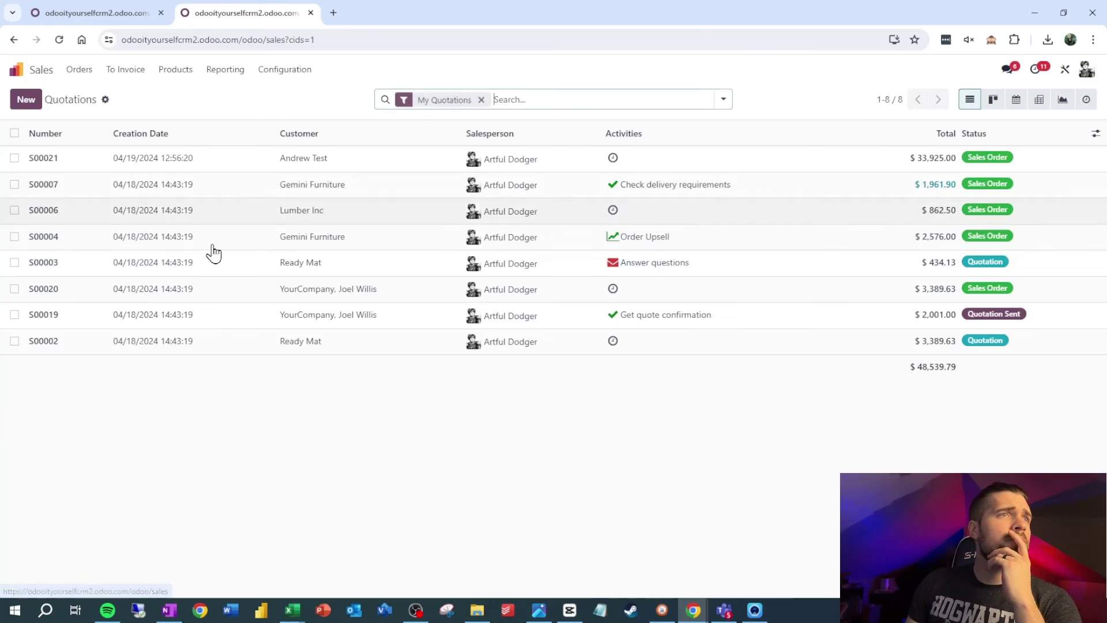
{"action": "left_click", "coordinate": [482, 102]}
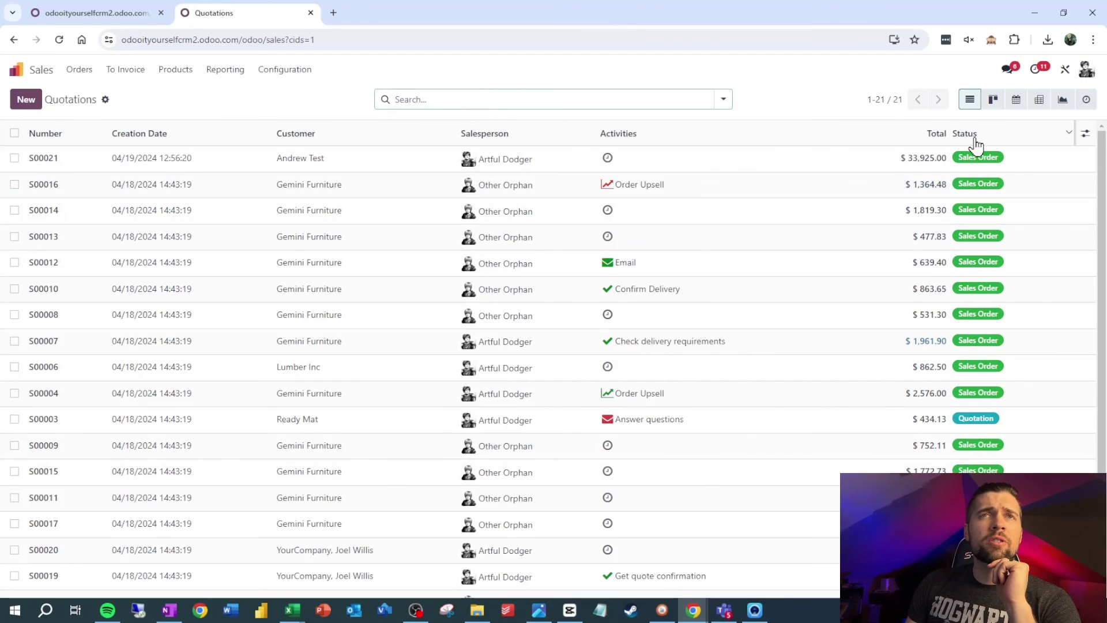
{"action": "left_click", "coordinate": [1063, 101]}
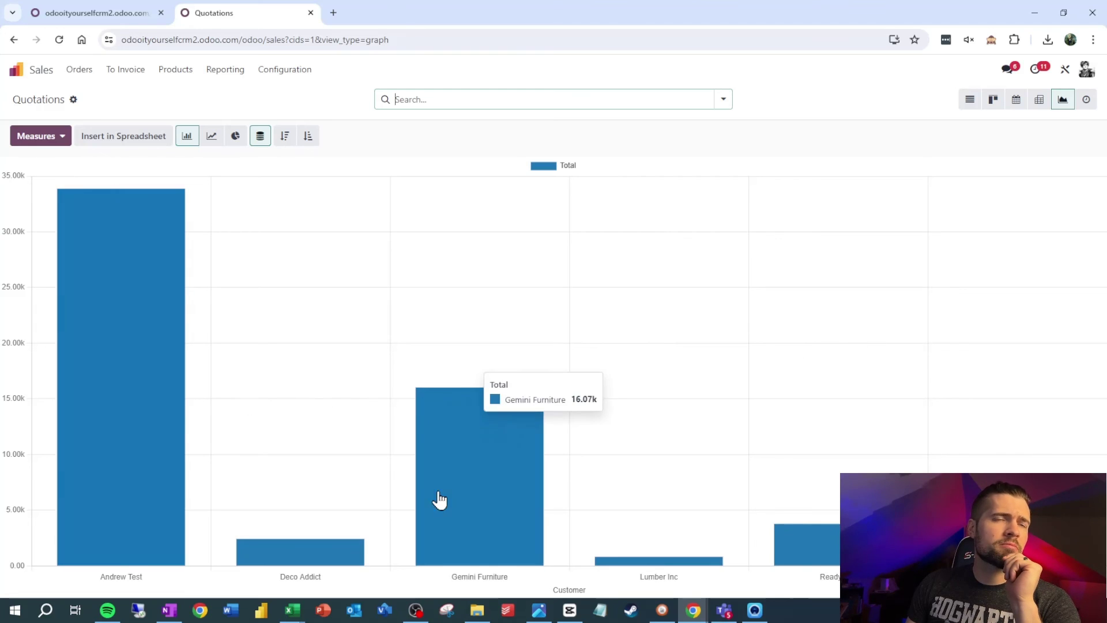
Insert the quotations graph into a spreadsheet, choosing the Sales Dashboard under Dashboards.
{"action": "left_click", "coordinate": [110, 138]}
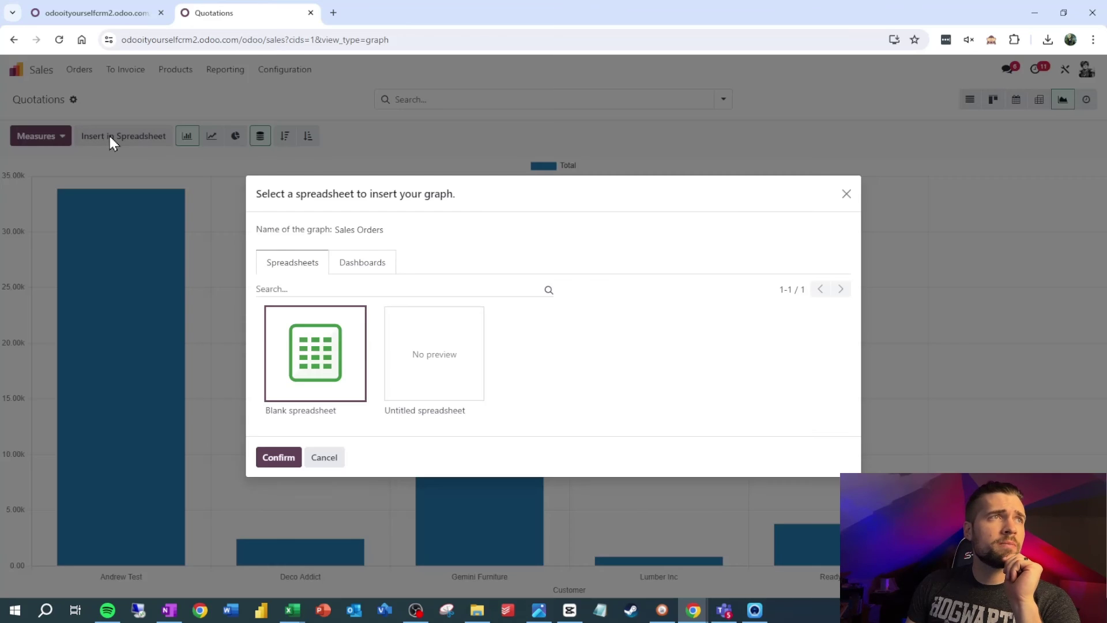
{"action": "left_click", "coordinate": [365, 270]}
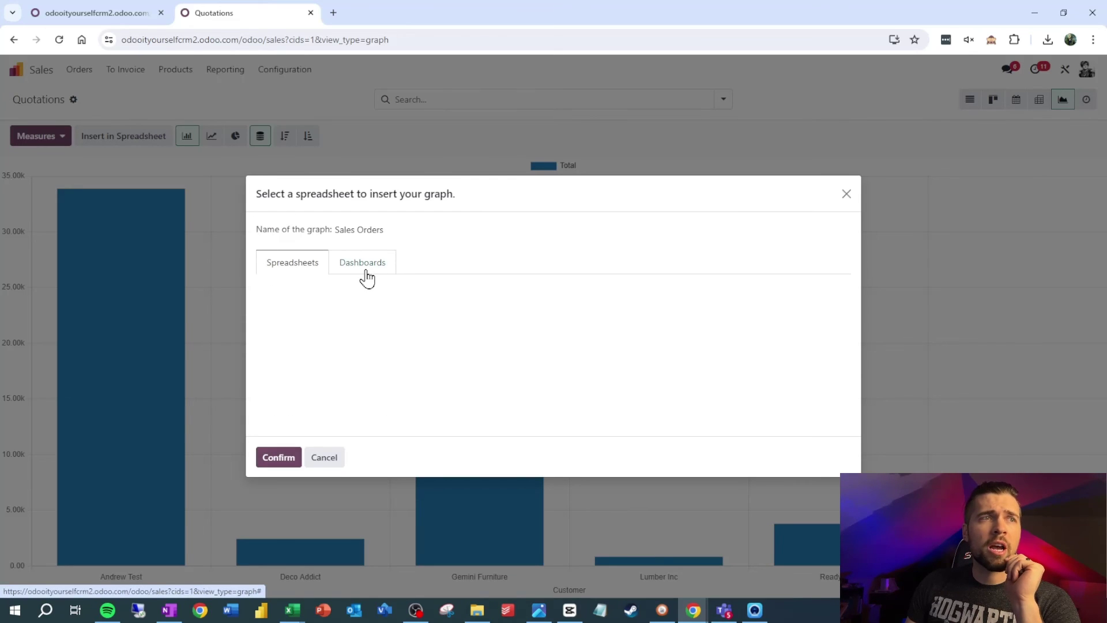
{"action": "left_click", "coordinate": [316, 444]}
Insert the Sales Orders chart, move it below the scorecards, and reload the published dashboard.
{"action": "left_click", "coordinate": [278, 521]}
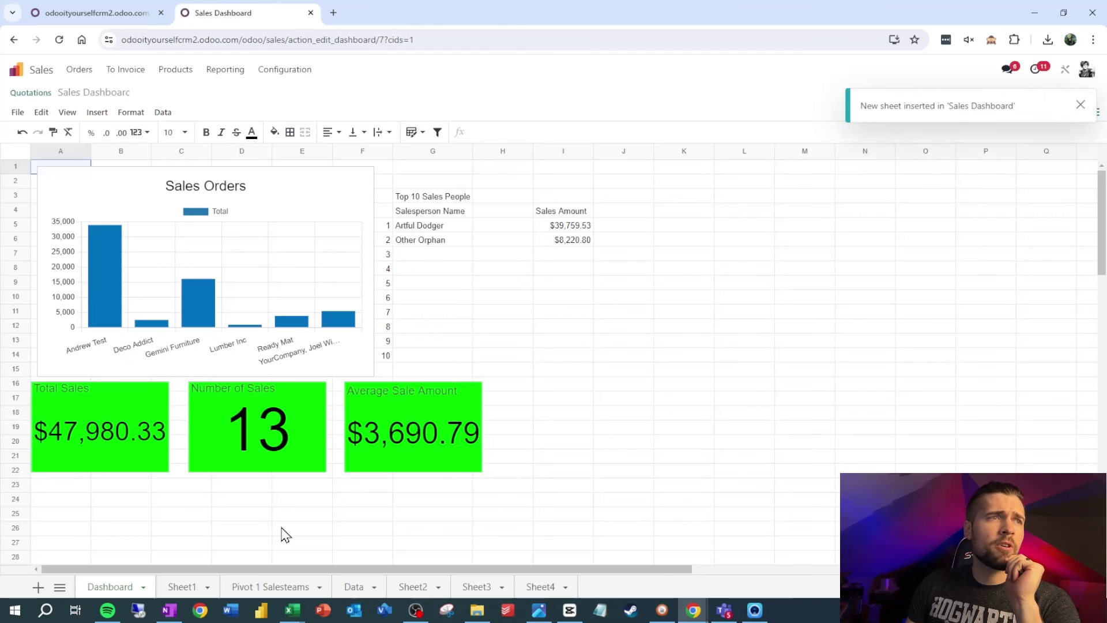
{"action": "left_click_drag", "start_coordinate": [231, 245], "coordinate": [267, 558]}
{"action": "left_click", "coordinate": [128, 12]}
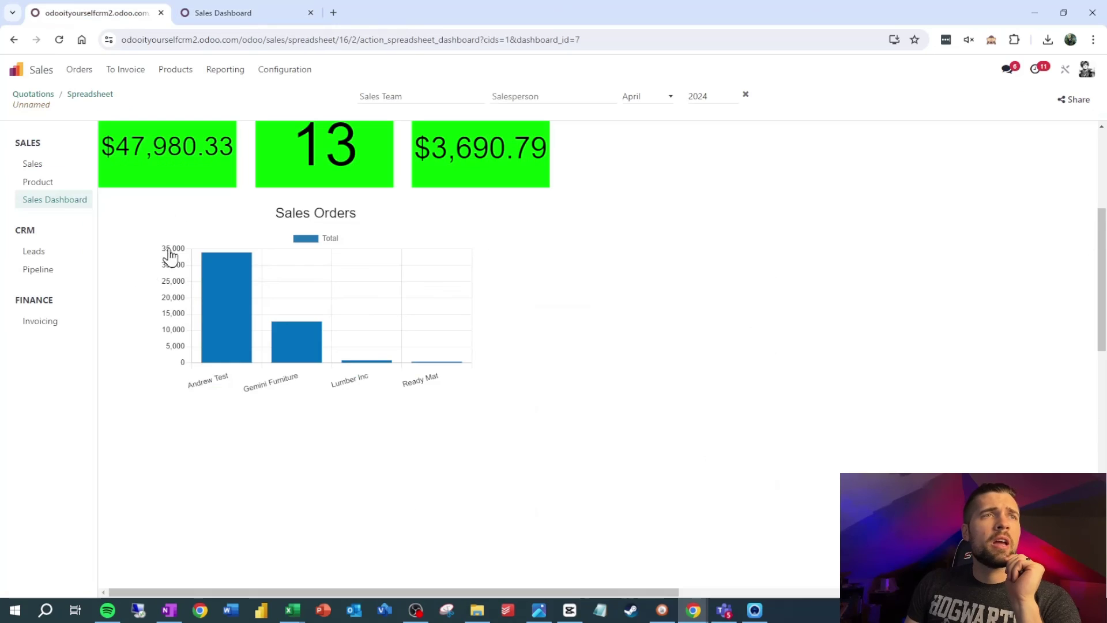
{"action": "left_click", "coordinate": [59, 40]}
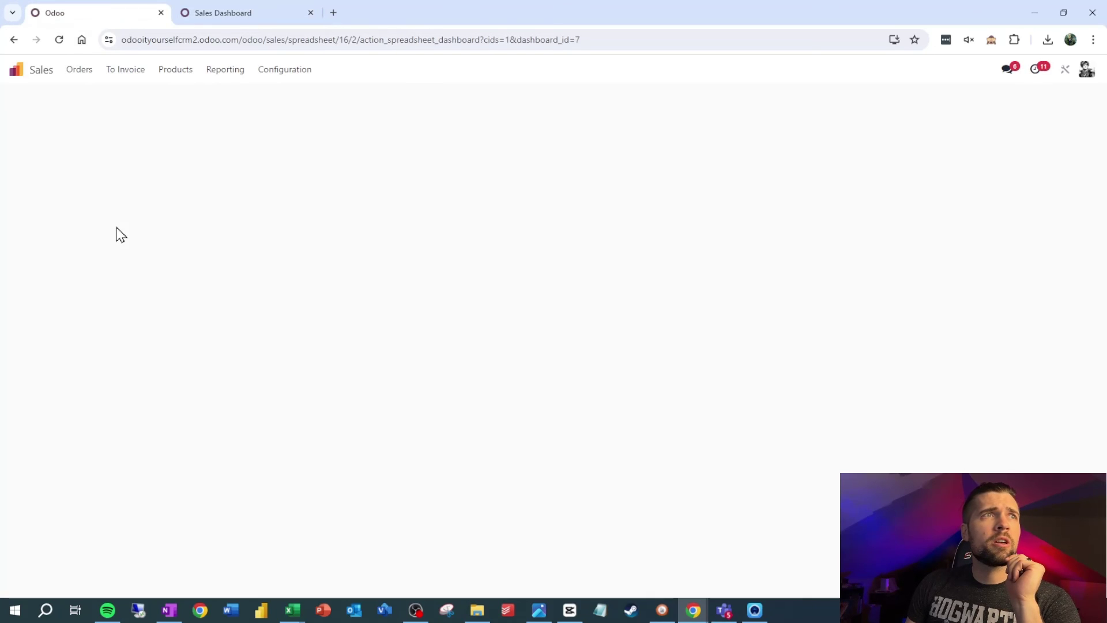
{"action": "scroll", "coordinate": [259, 329], "scroll_direction": "down", "scroll_amount": 2}
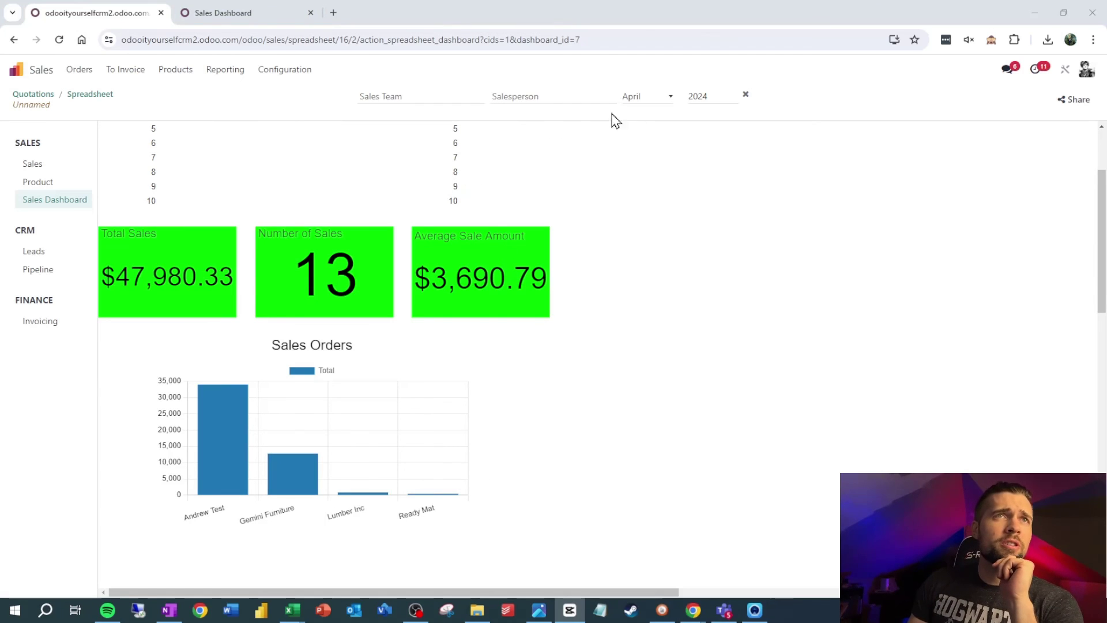
Try different salespeople in the Salesperson filter, ending filtered to the first listed salesperson.
{"action": "left_click", "coordinate": [553, 98]}
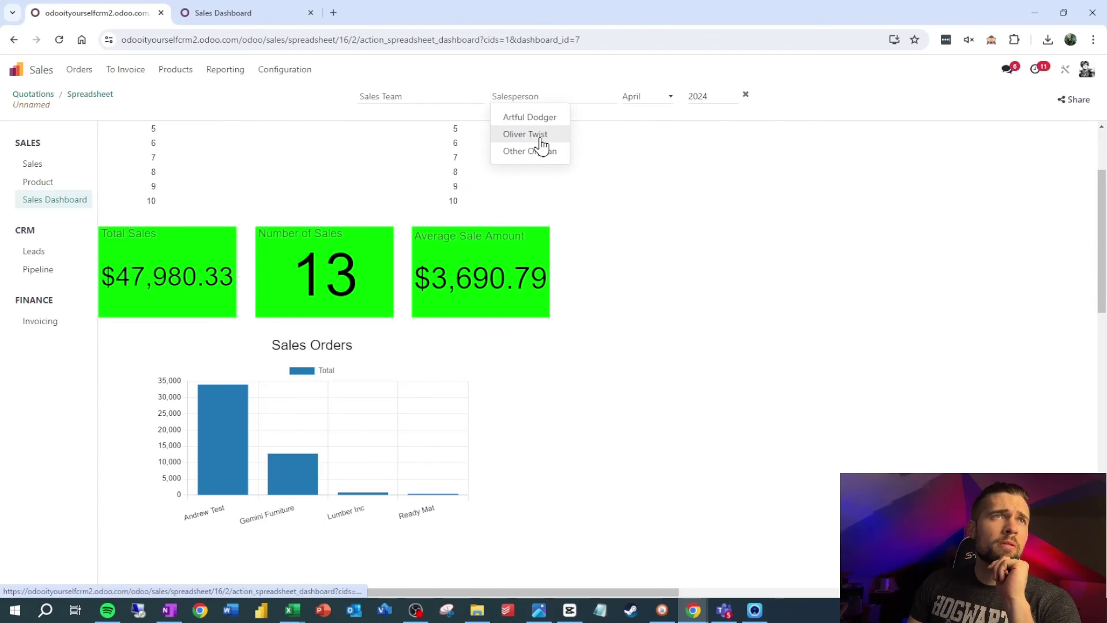
{"action": "left_click", "coordinate": [524, 134]}
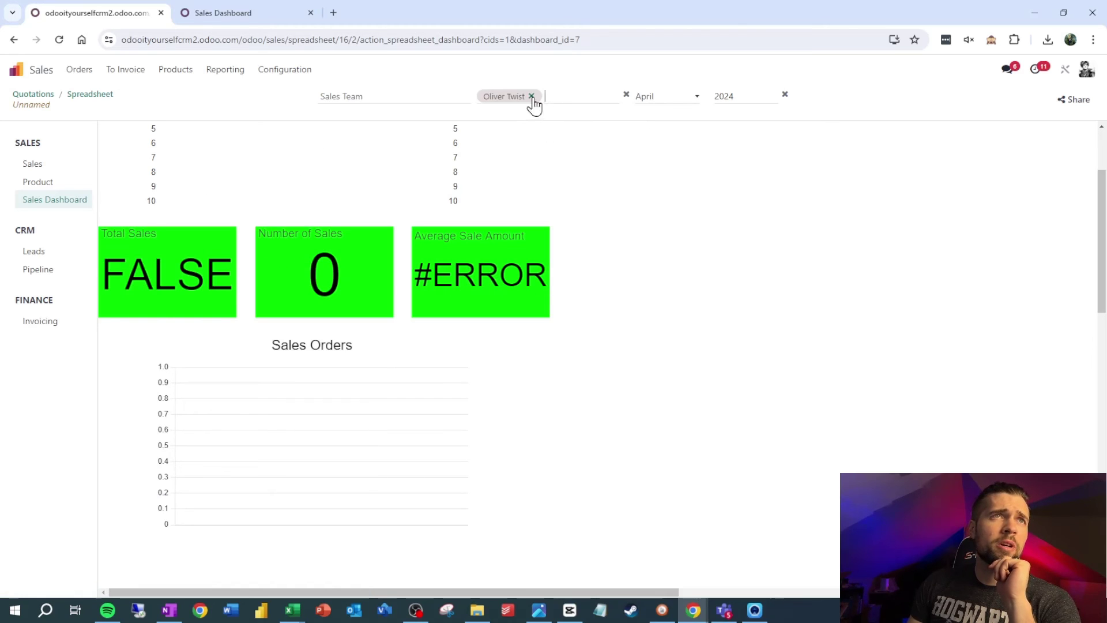
{"action": "left_click", "coordinate": [529, 96]}
{"action": "left_click", "coordinate": [548, 96]}
{"action": "left_click", "coordinate": [533, 151]}
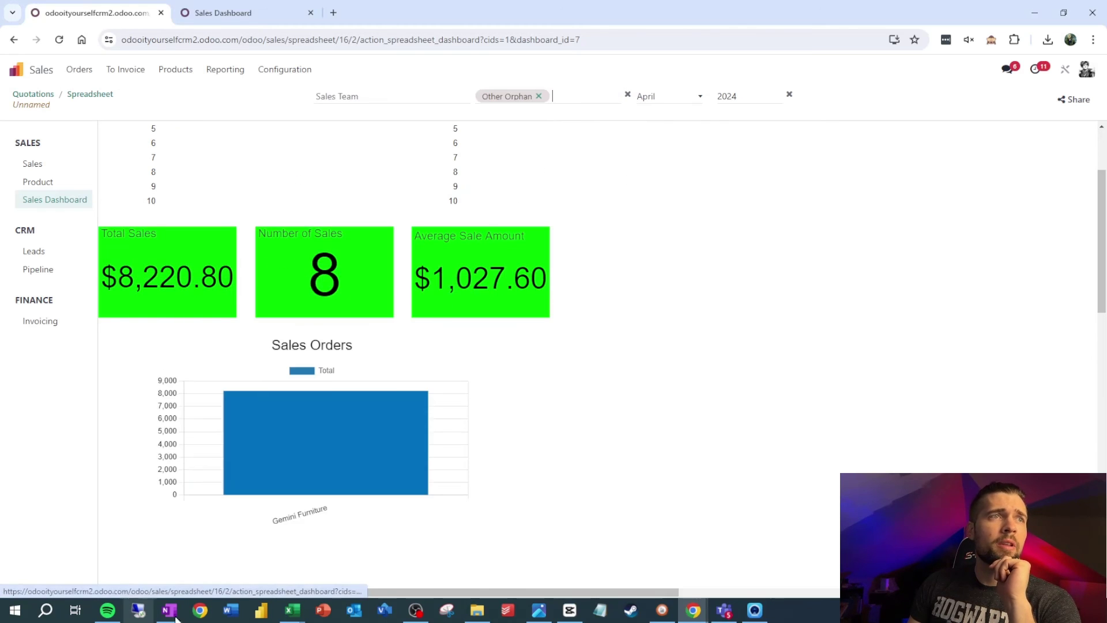
{"action": "scroll", "coordinate": [385, 340], "scroll_direction": "up", "scroll_amount": 1}
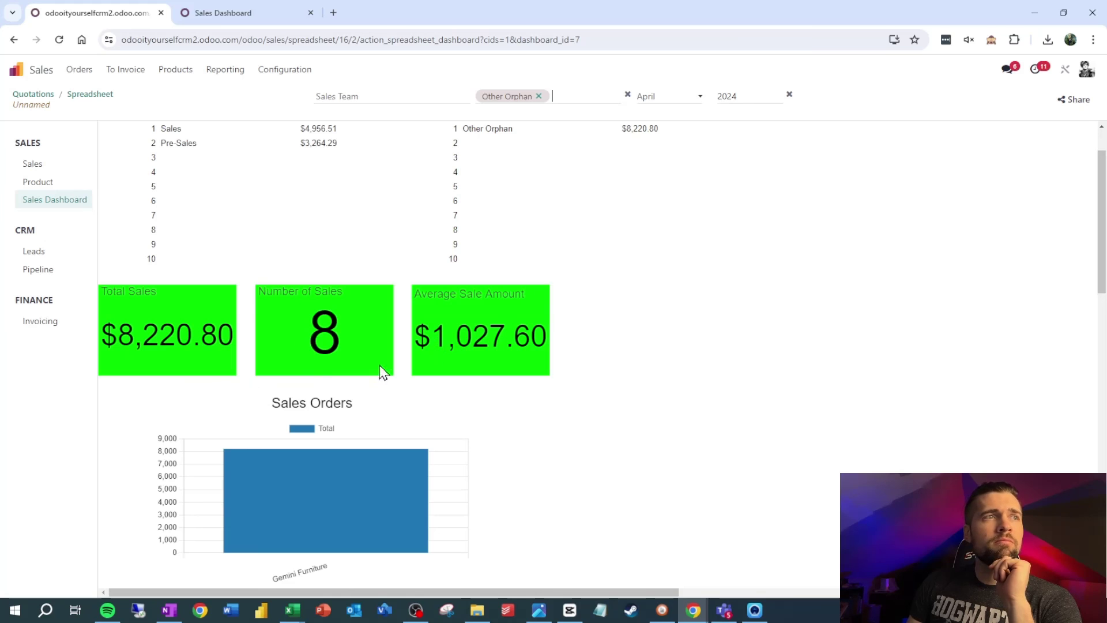
{"action": "left_click", "coordinate": [539, 96]}
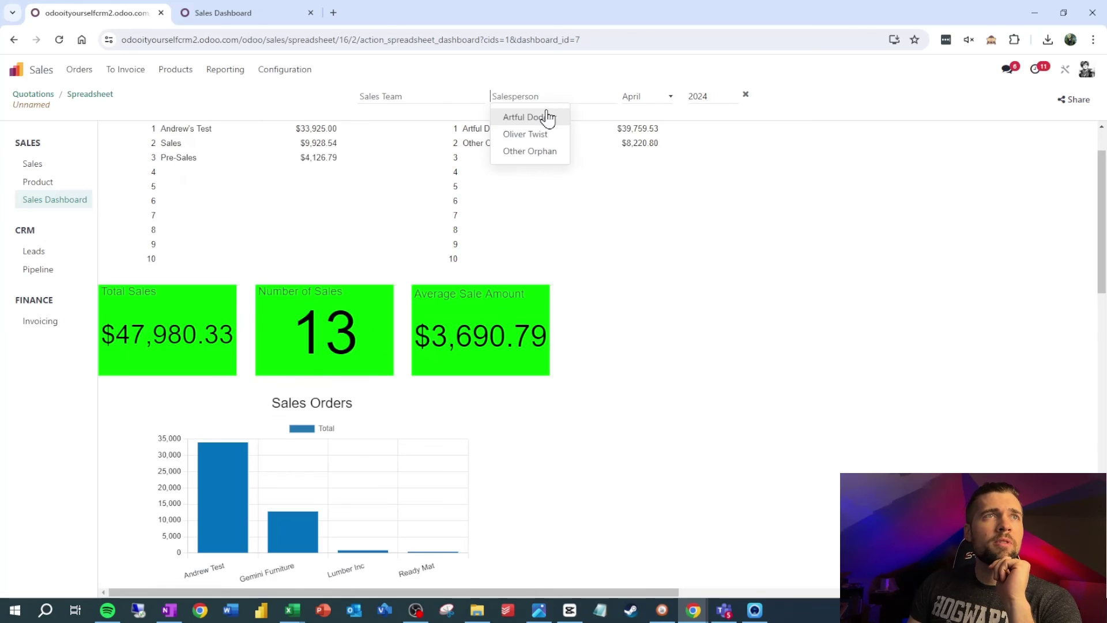
{"action": "left_click", "coordinate": [526, 117]}
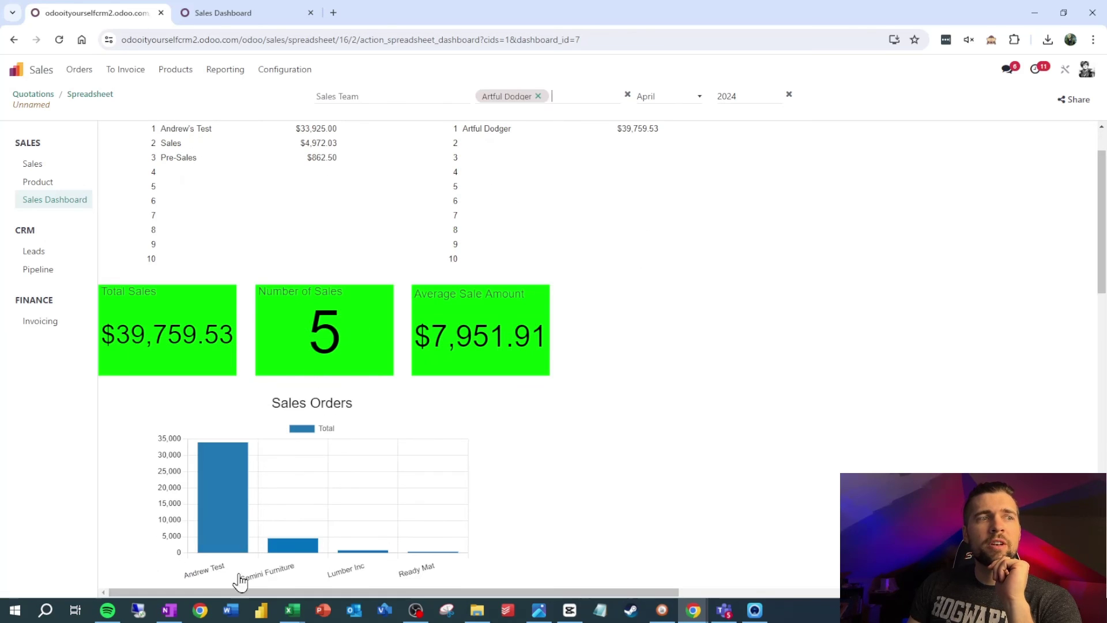